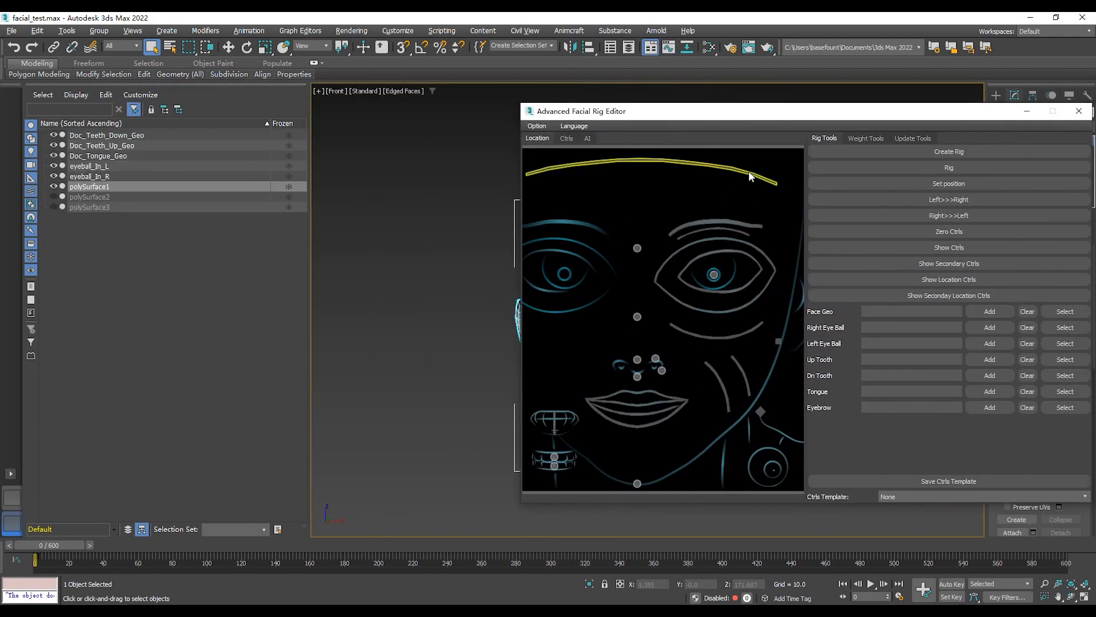
Step: Delete the Skin modifier from the eyeball_In_L mesh, keeping its Editable Poly base
drag(788, 116, 980, 122)
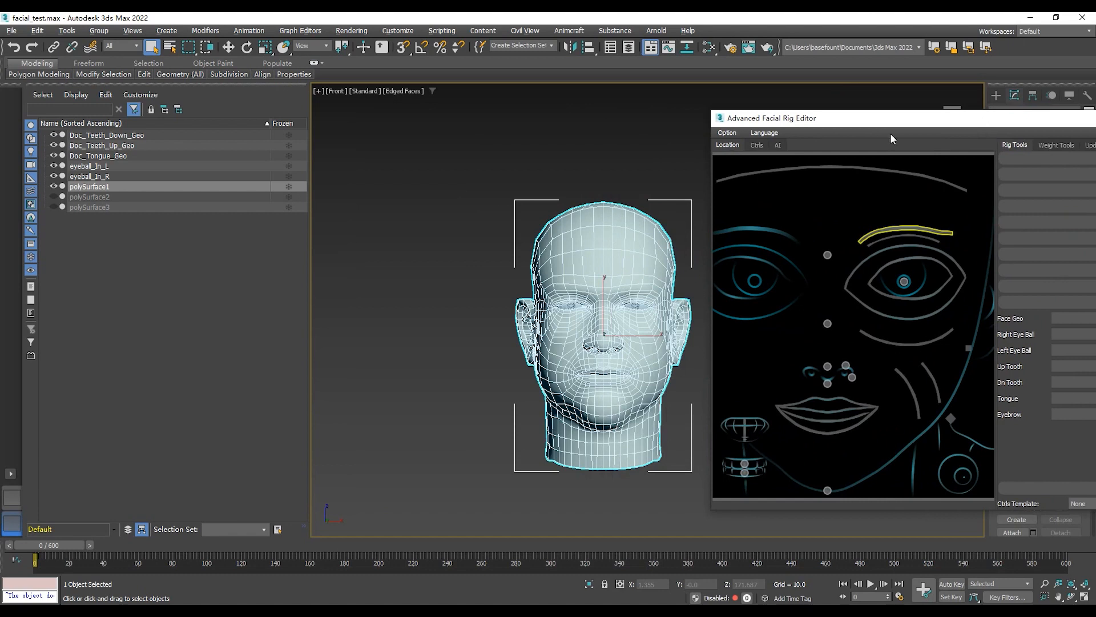
drag(912, 120, 125, 395)
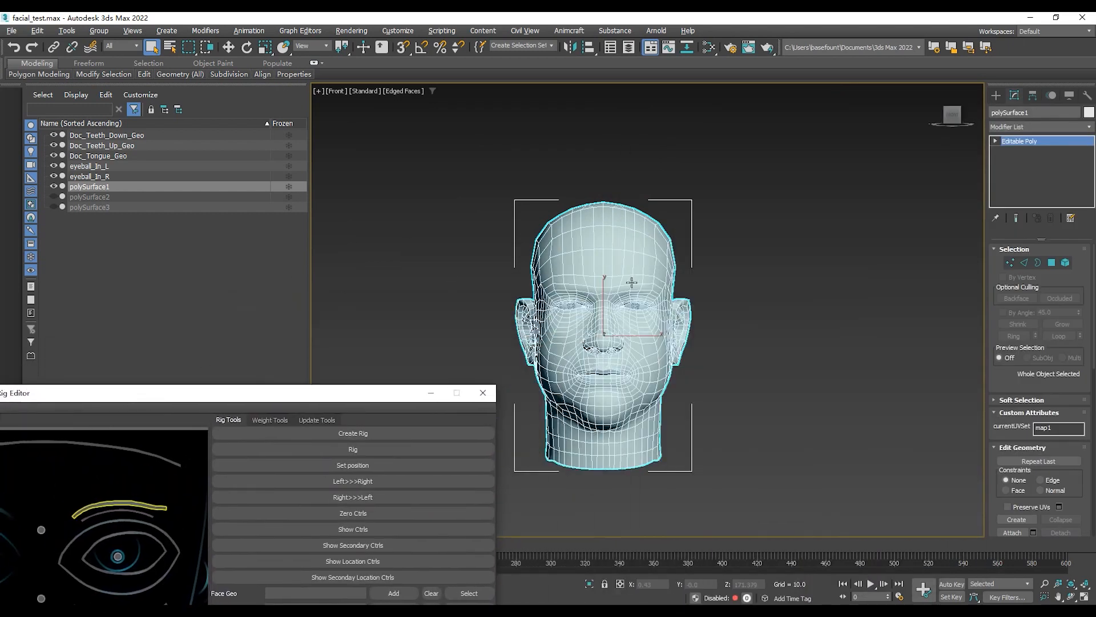
scroll(779, 331, up, 5)
scroll(779, 331, down, 6)
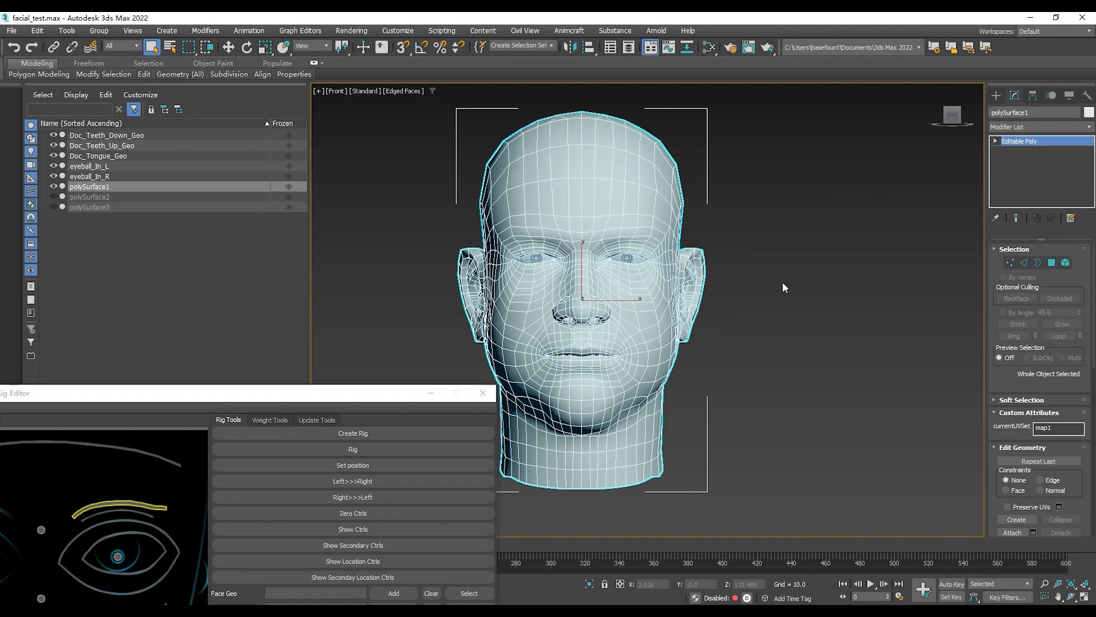
click(627, 256)
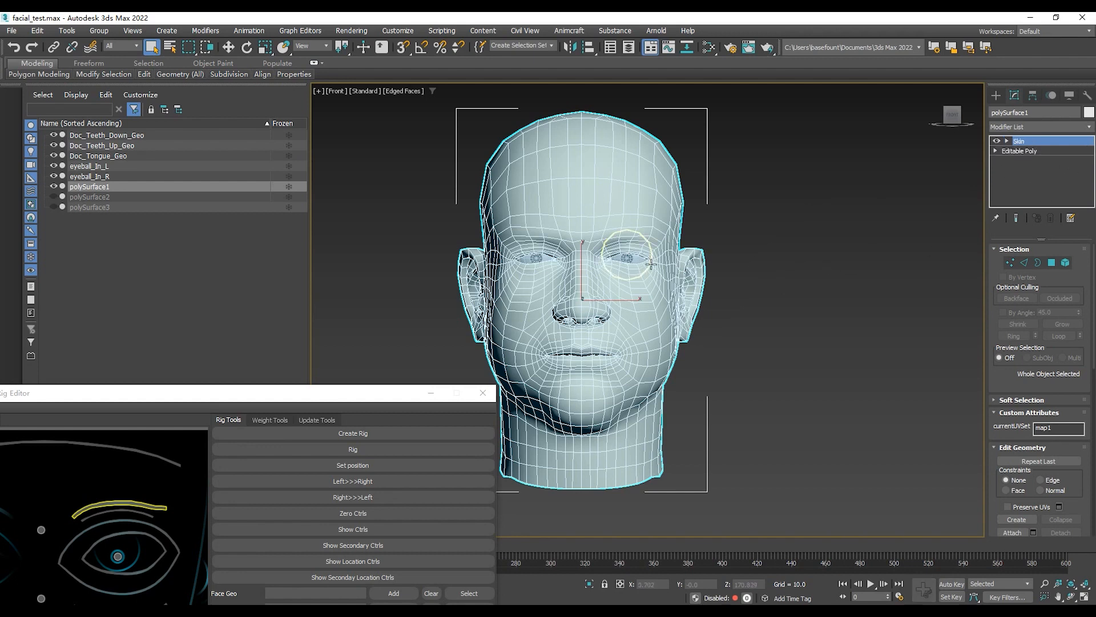
right_click(1021, 149)
click(209, 158)
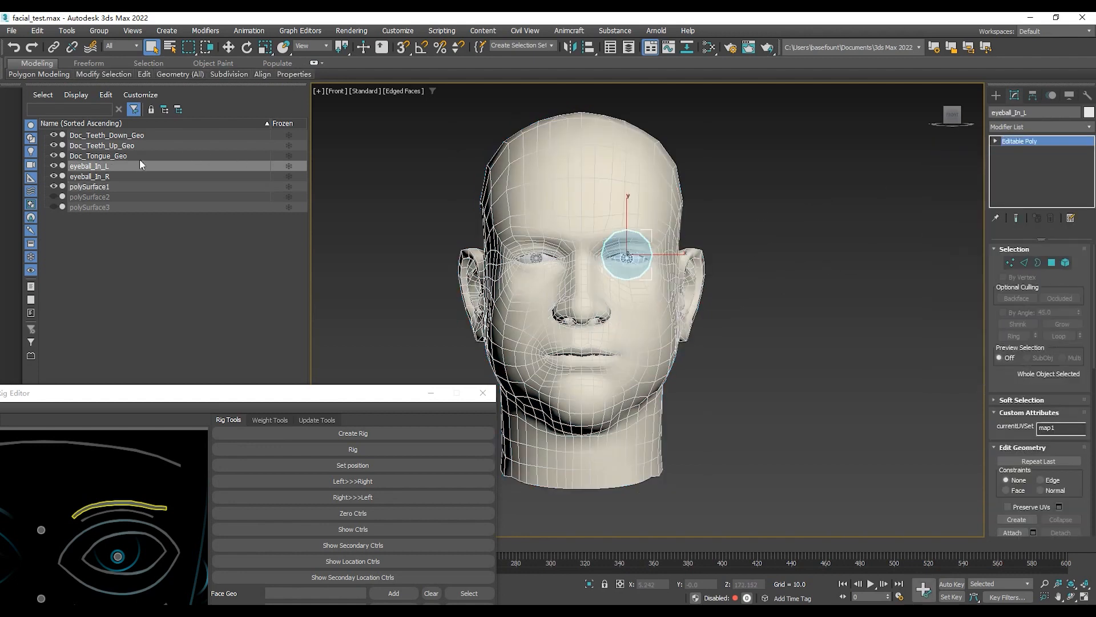
Step: Delete the Skin modifier from Doc_Teeth_Up_Geo and Doc_Tongue_Geo
click(138, 157)
click(135, 149)
right_click(1019, 143)
click(971, 155)
click(131, 156)
right_click(1019, 143)
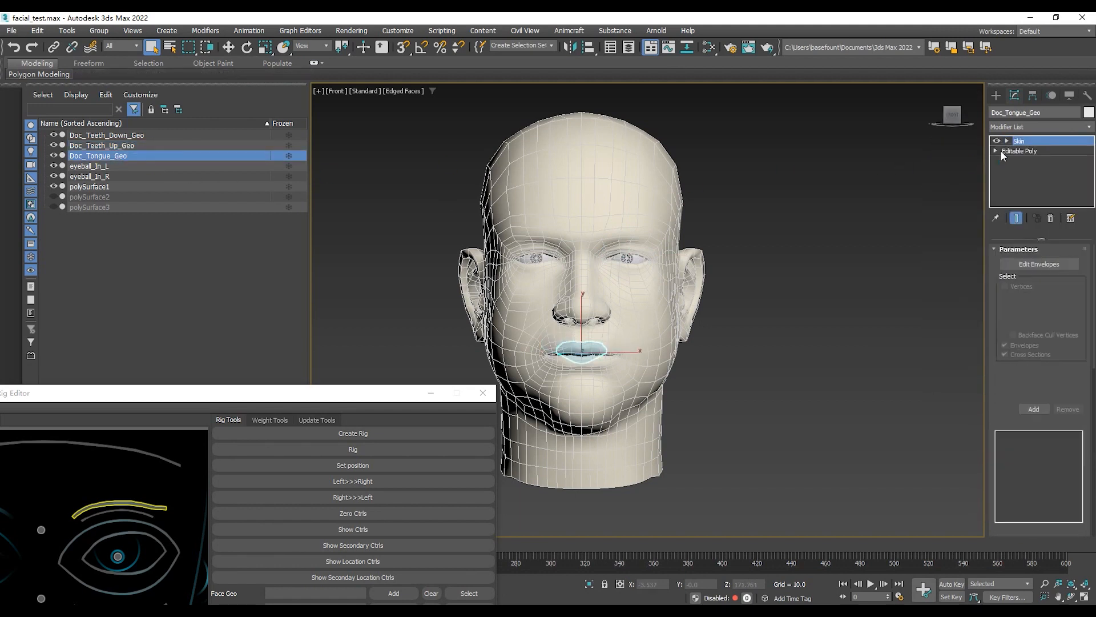
click(963, 162)
Step: Check eyeball_In_L for leftover modifiers and delete the Skin modifier from eyeball_In_R
click(164, 166)
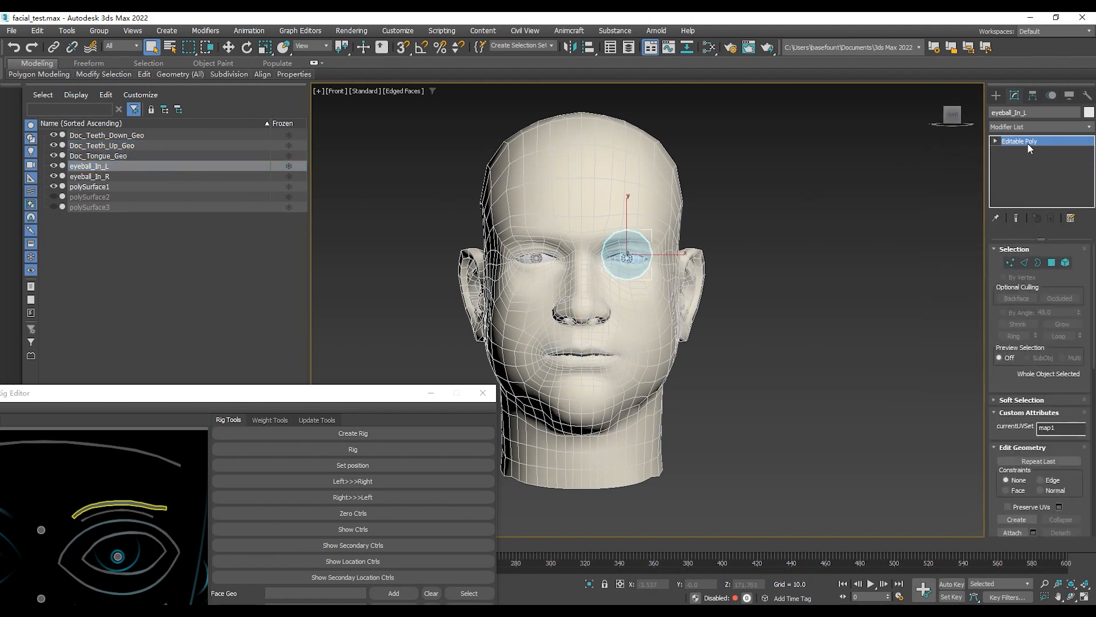
click(189, 177)
right_click(1019, 143)
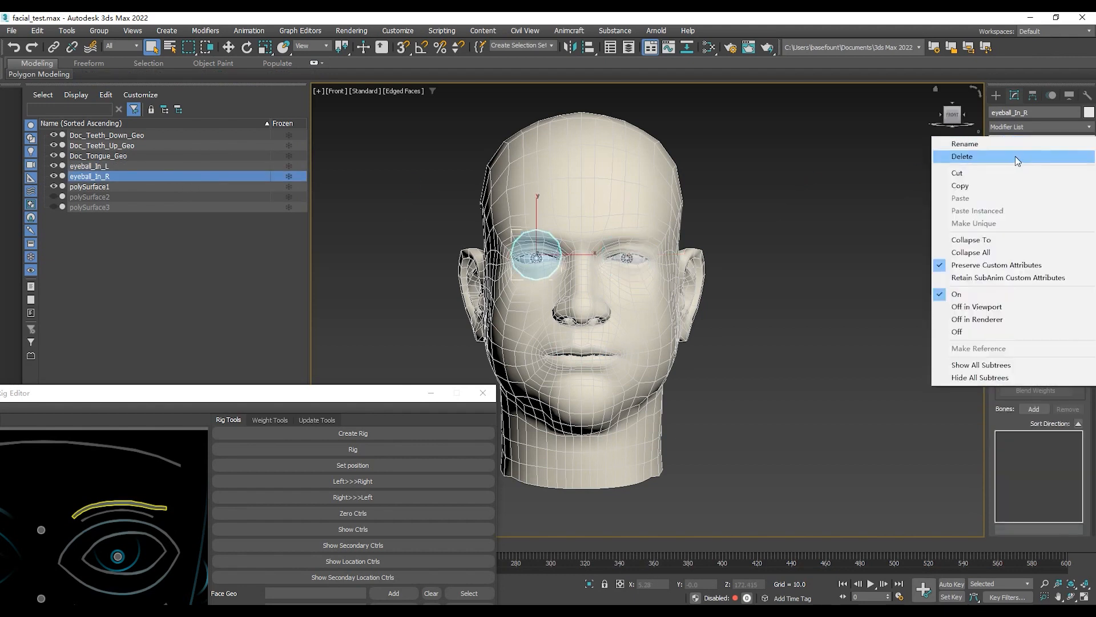
click(971, 154)
Step: Delete the Skin modifier from the hidden meshes polySurface2 and polySurface3
click(205, 187)
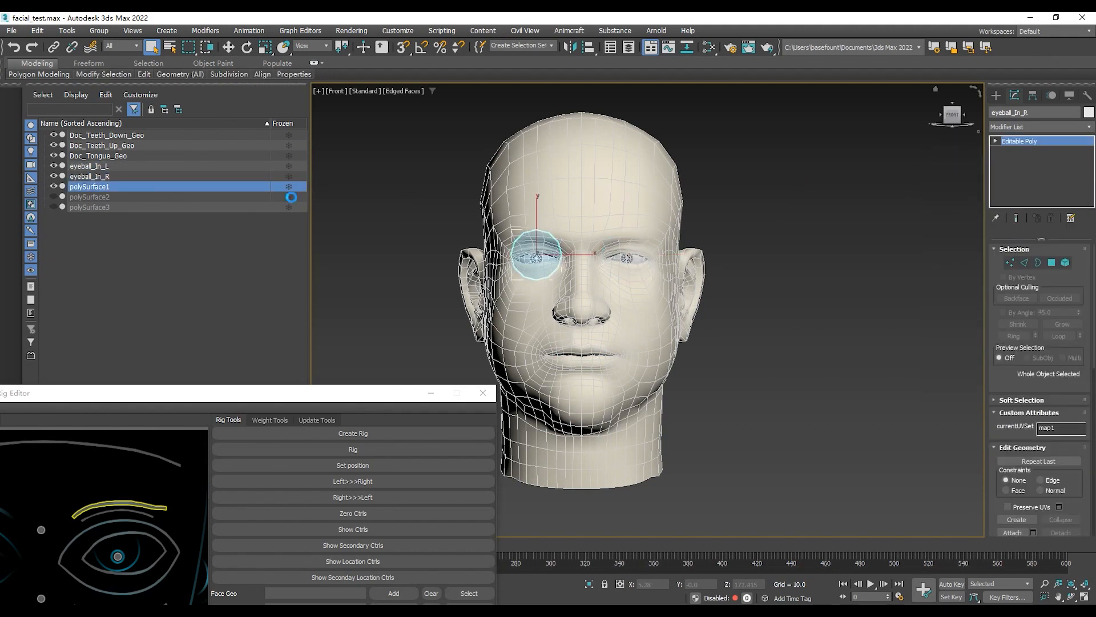
click(161, 197)
right_click(1019, 143)
click(1022, 155)
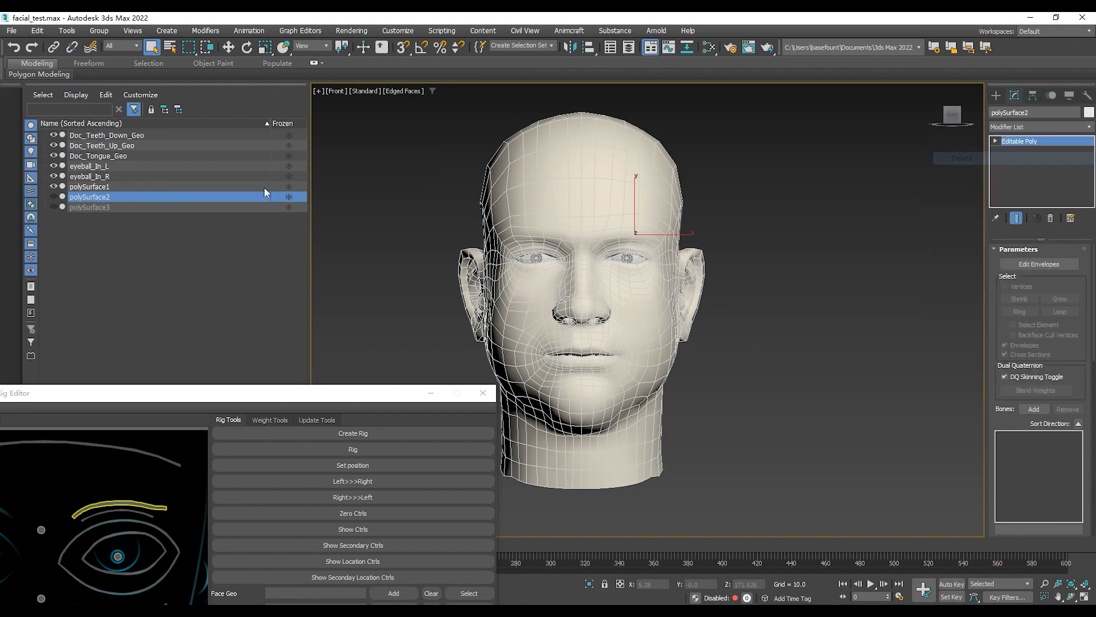
click(142, 208)
right_click(1039, 142)
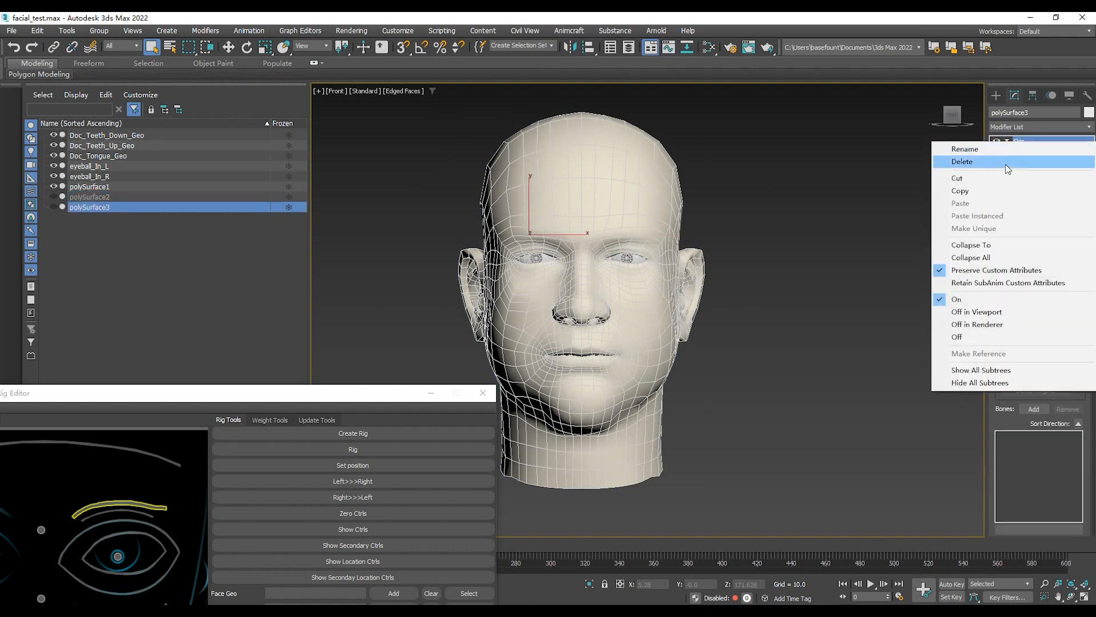
click(1045, 157)
click(91, 167)
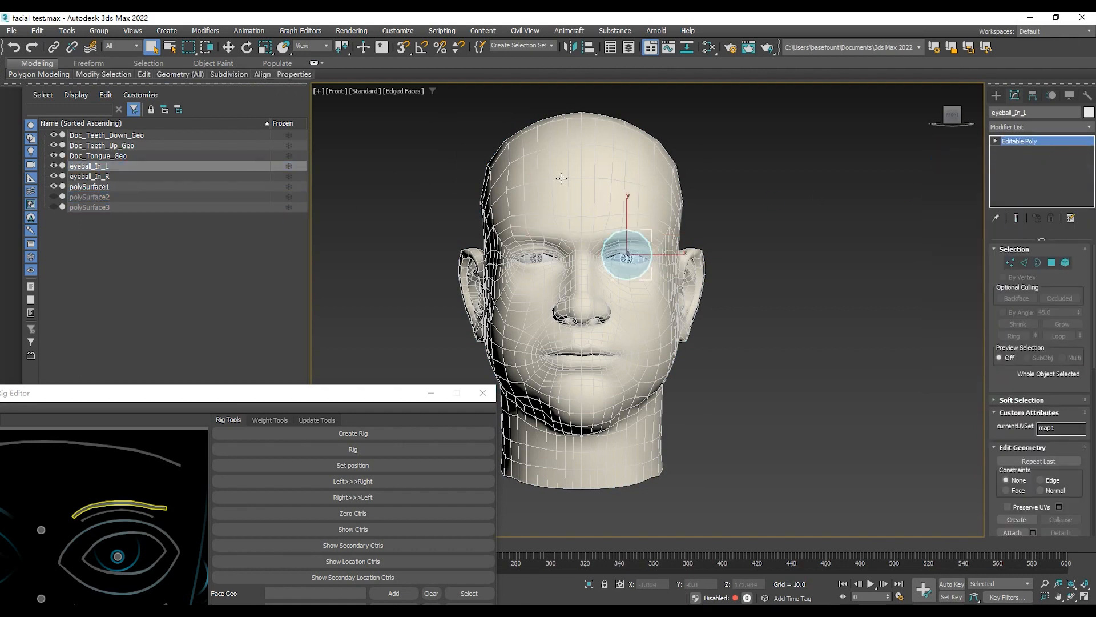
Step: Close and reopen the Advanced Facial Rig Editor with the head mesh selected, keeping its window clear of the head
click(610, 161)
drag(347, 395, 483, 151)
click(622, 152)
click(574, 32)
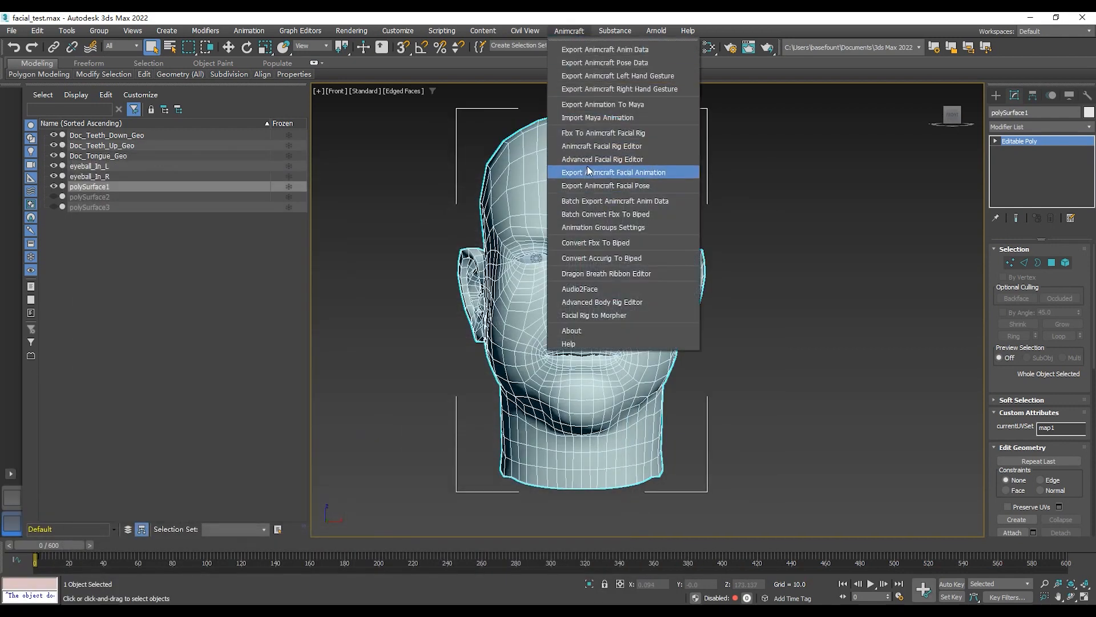
click(631, 163)
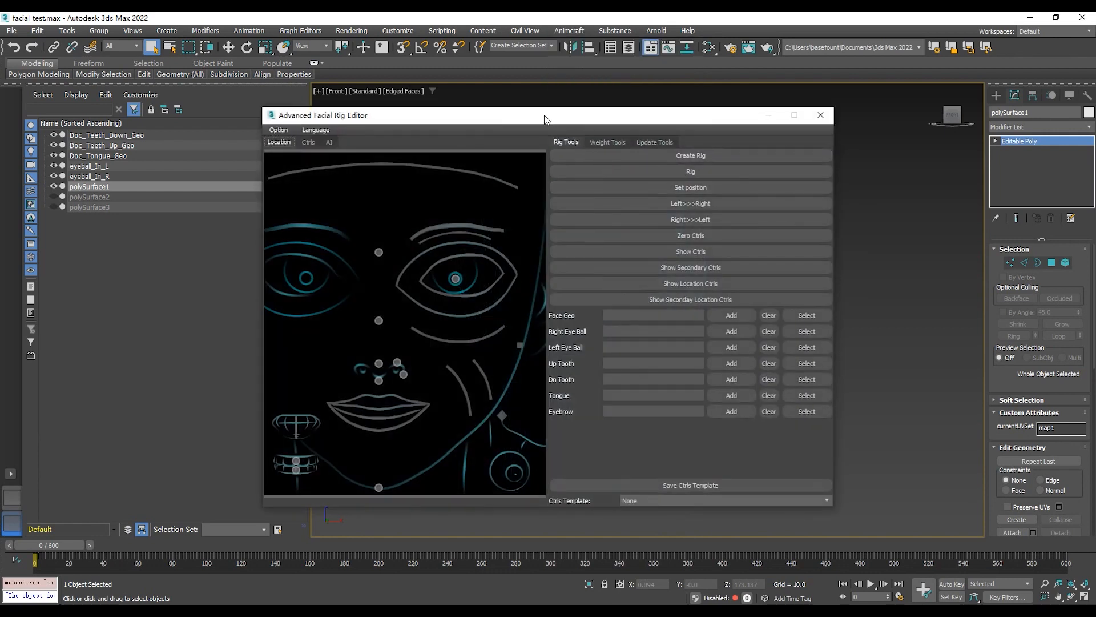
drag(550, 116, 147, 226)
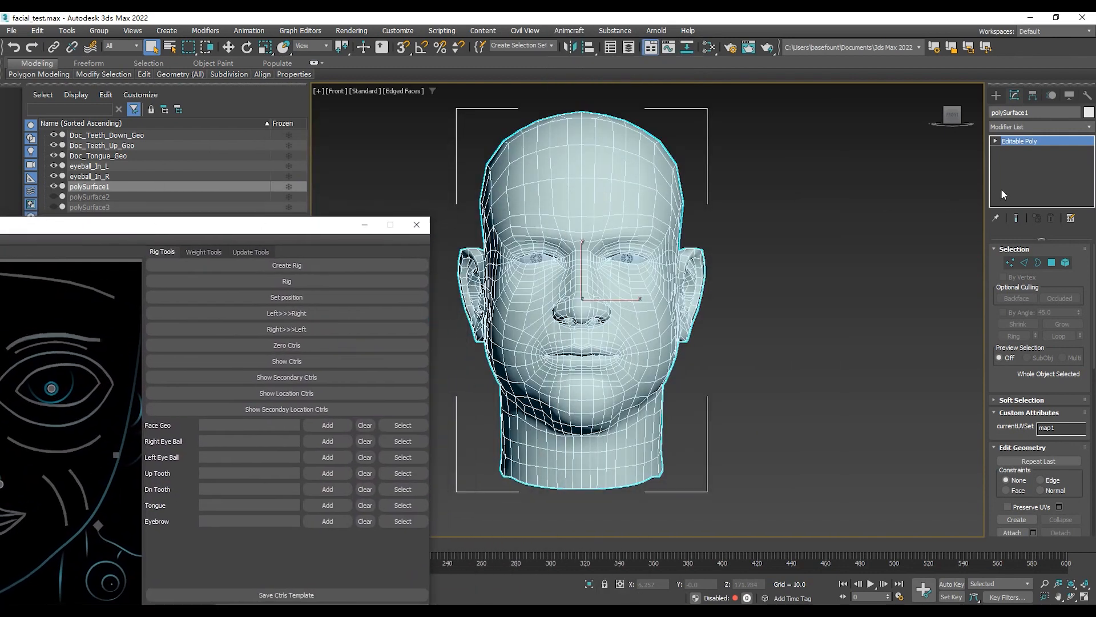
Step: Select the continuous row of edges across the upper forehead of polySurface1, from one temple to the other
click(1024, 263)
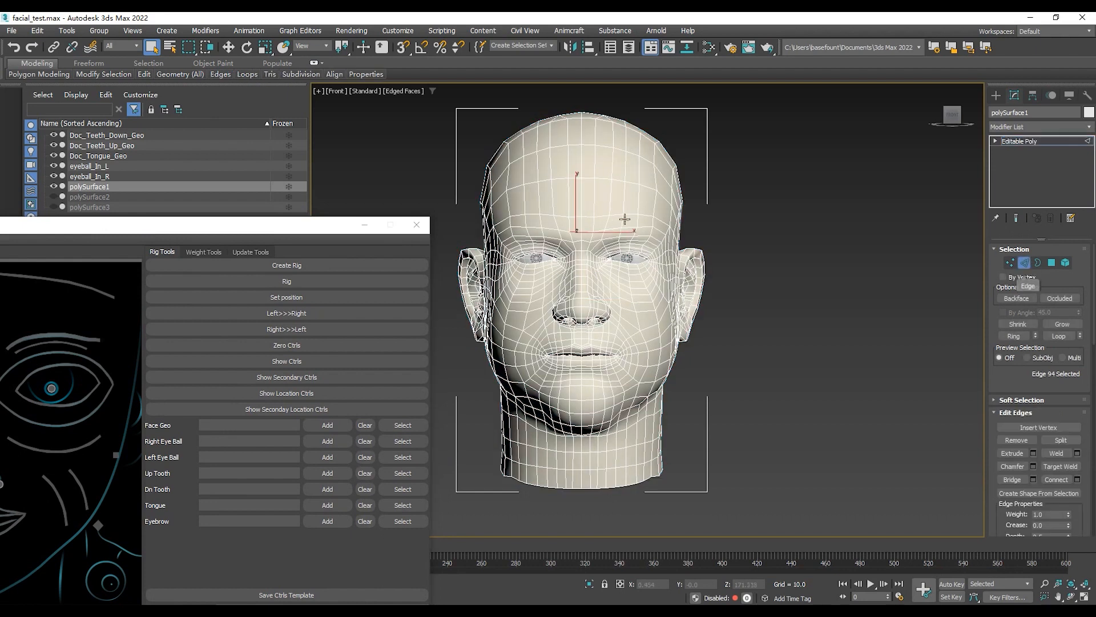
drag(236, 229, 167, 268)
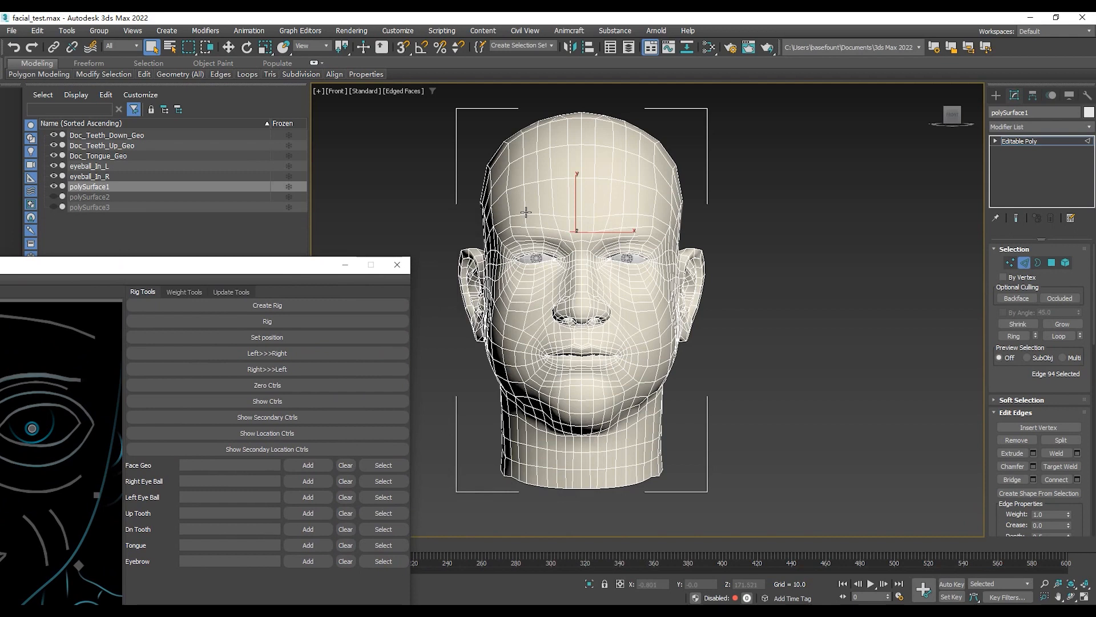
scroll(521, 207, up, 4)
click(458, 207)
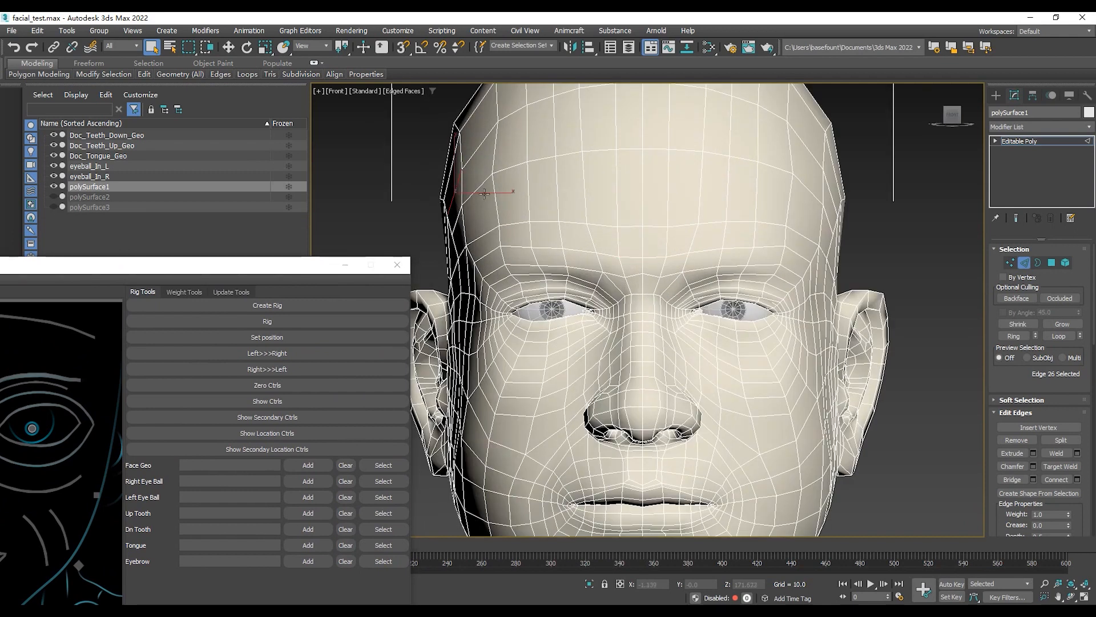
key(alt)
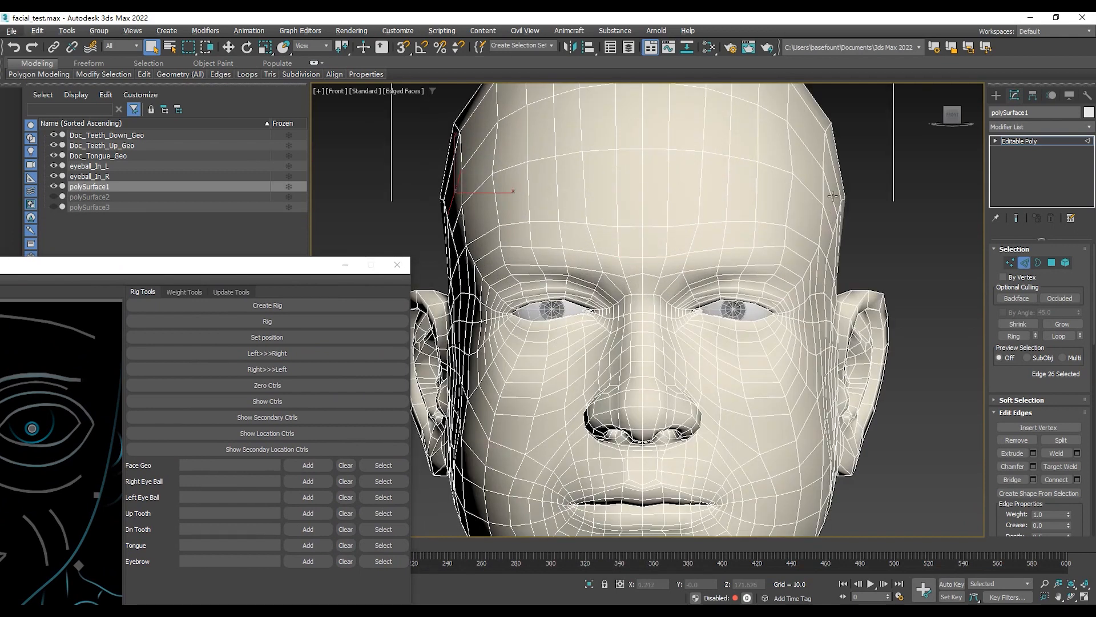
click(839, 203)
click(838, 208)
click(462, 192)
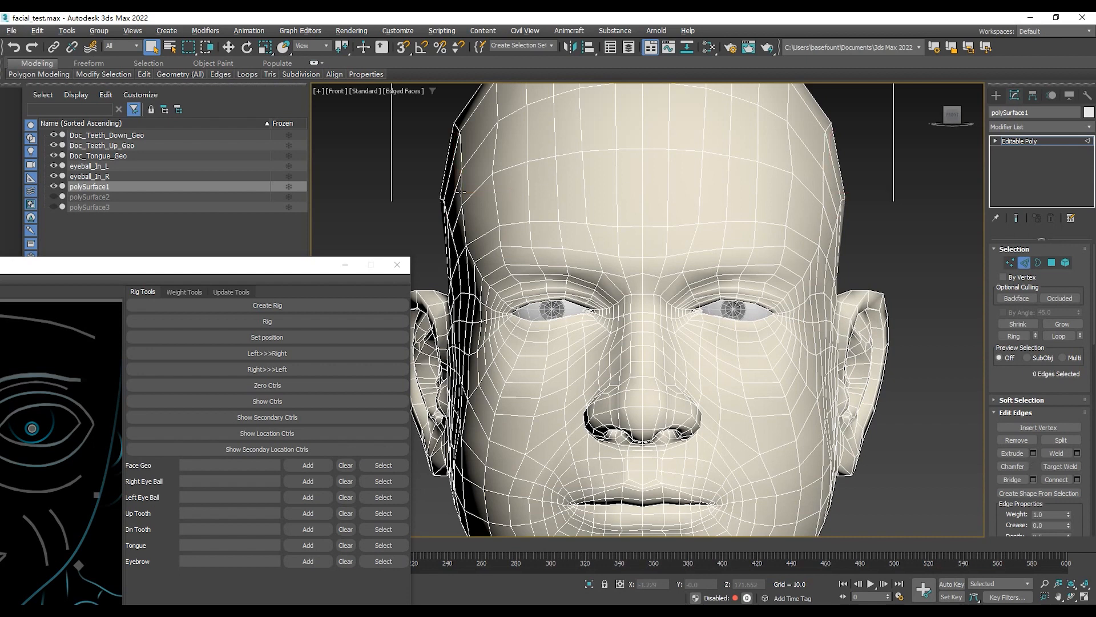
click(463, 194)
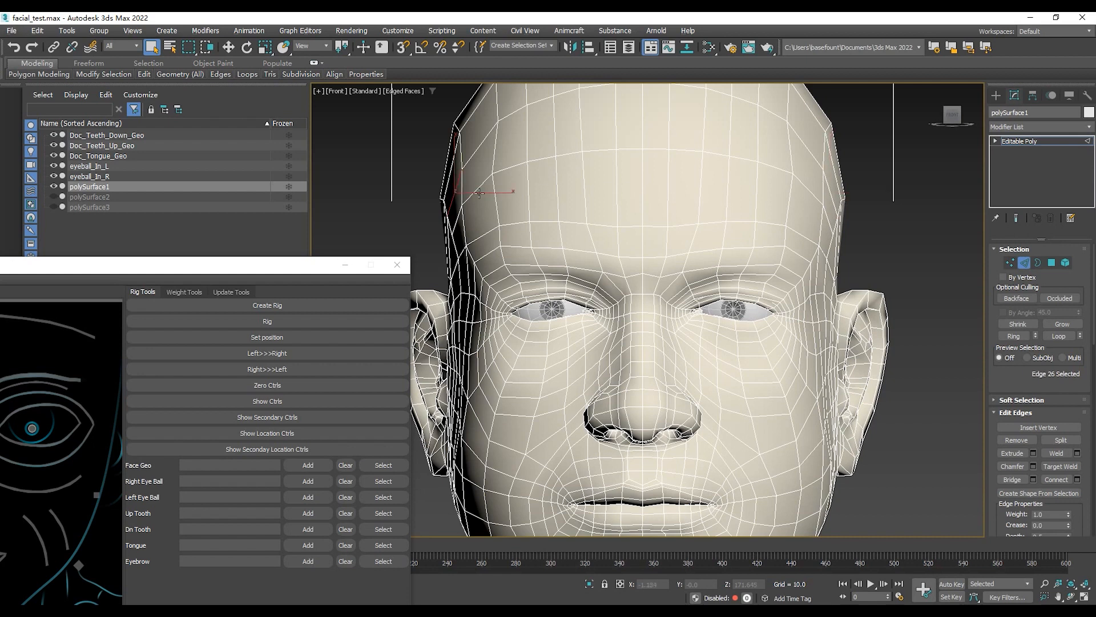
shift+click(838, 203)
middle_drag(774, 144, 798, 204)
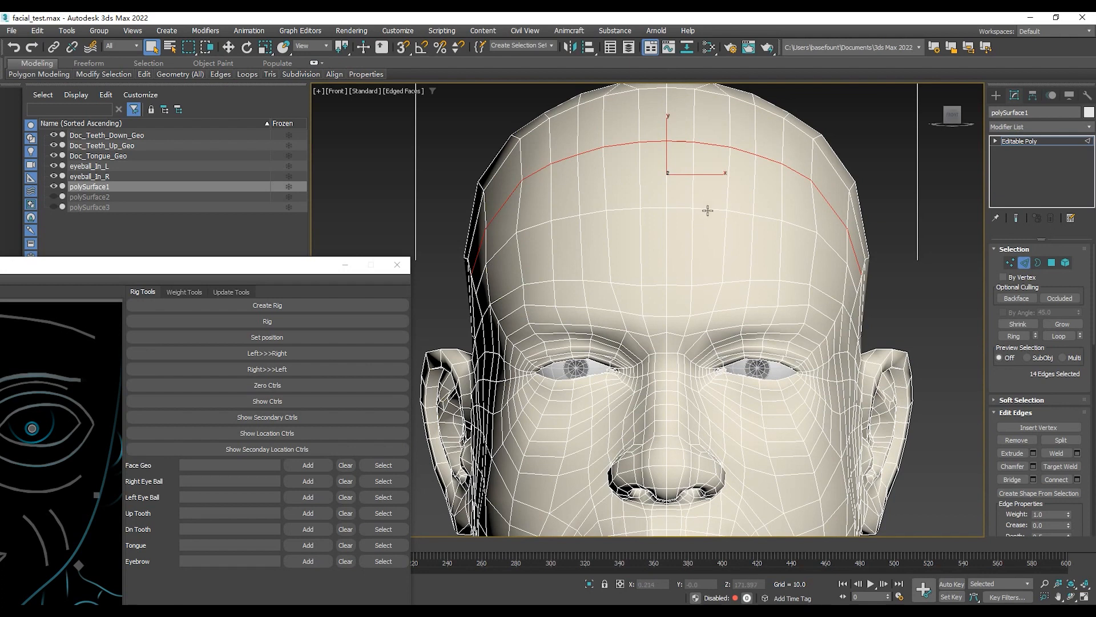
Step: Create the forehead location curve in the rig editor from the selected upper forehead edges and clear the edge selection
drag(264, 272, 492, 164)
right_click(266, 213)
click(290, 223)
click(882, 162)
drag(420, 164, 344, 280)
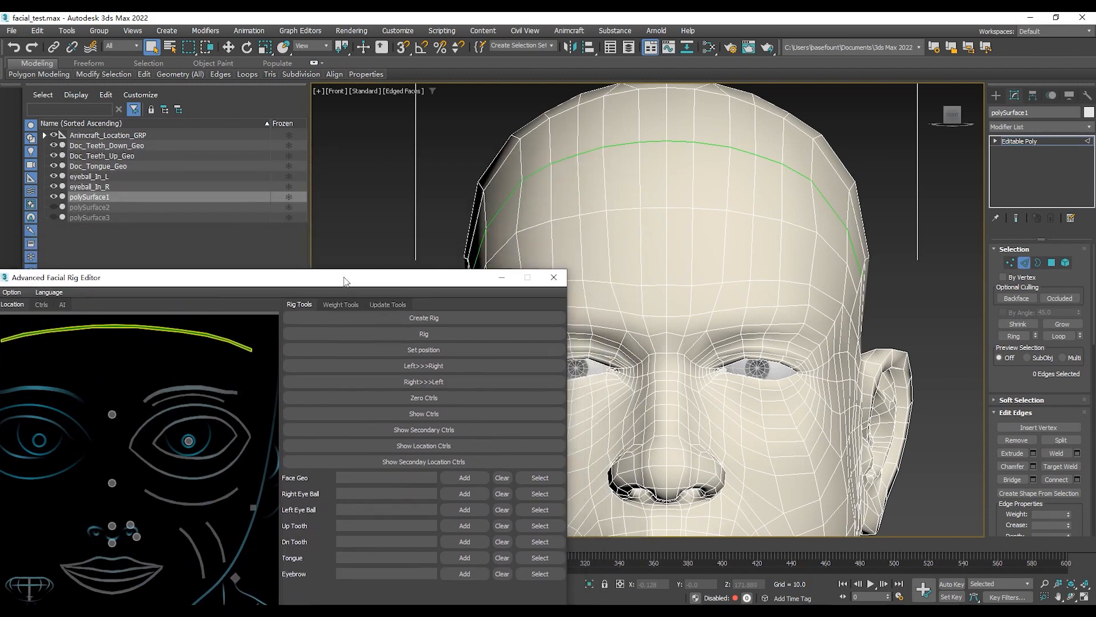
Step: Expand Animcraft_Location_GRP and its Cv_GRP_NK subgroup to examine the created location curve
click(44, 136)
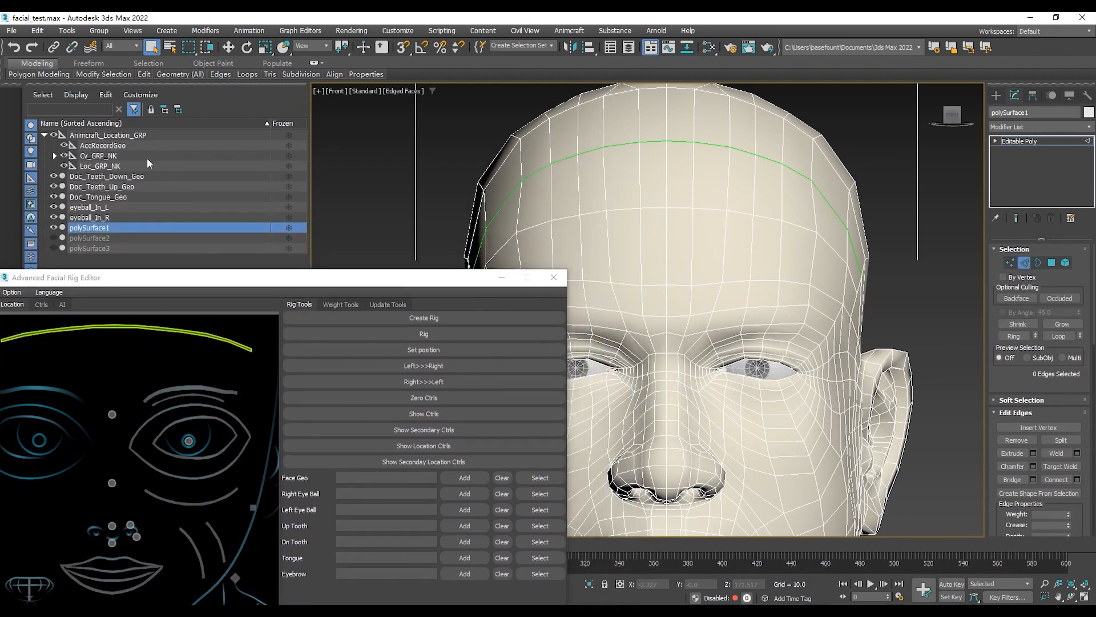
click(109, 156)
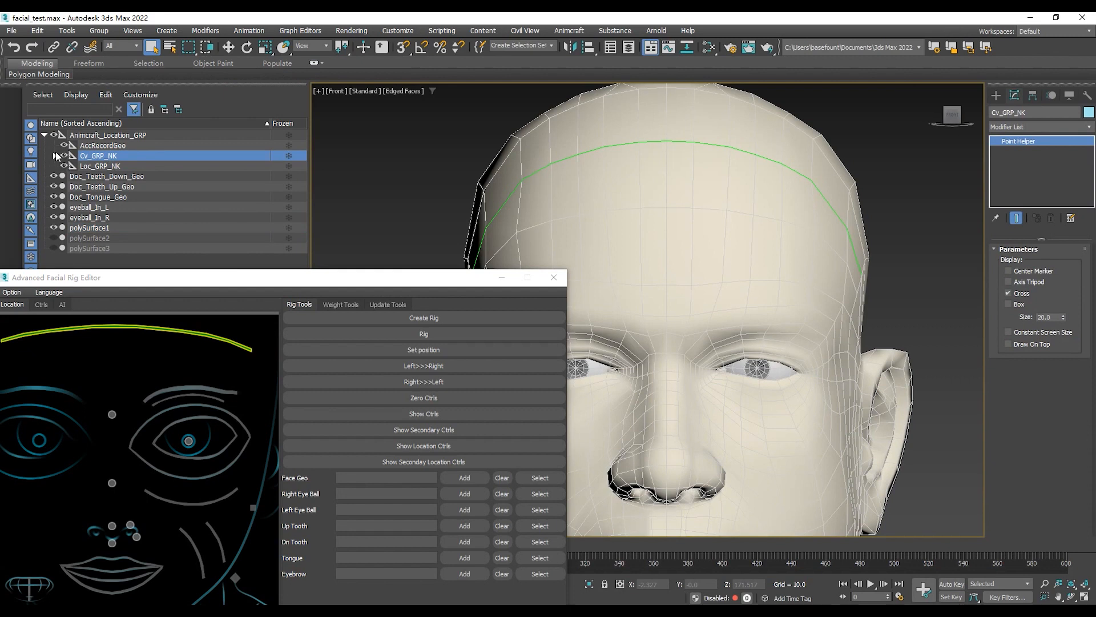
click(55, 156)
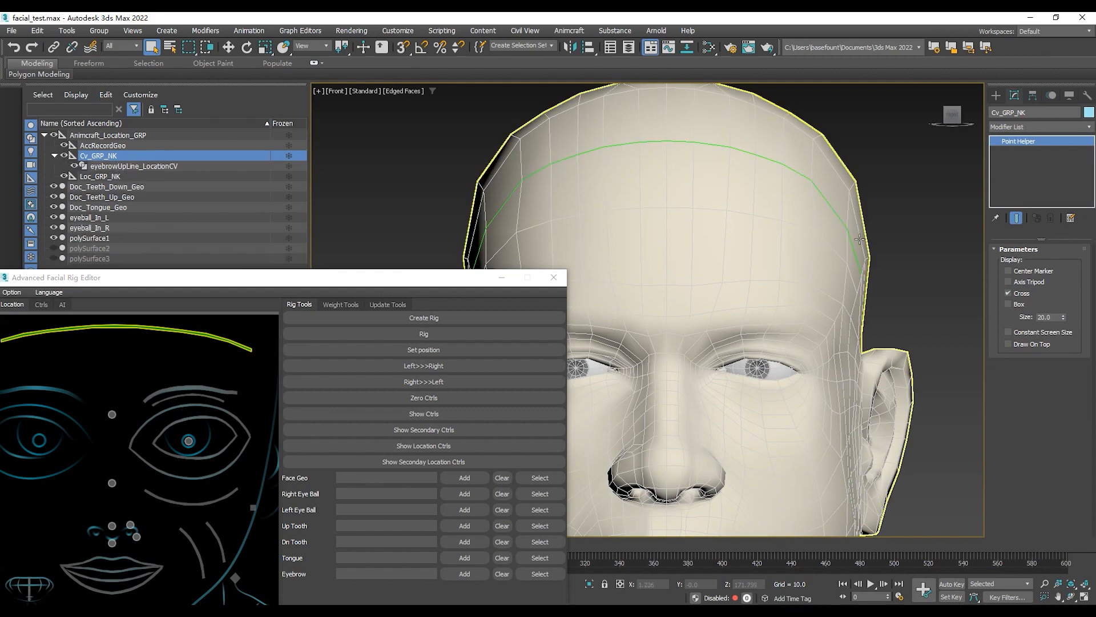
Step: Delete the forehead location curve through the rig editor's forehead line
drag(418, 283, 471, 187)
click(869, 156)
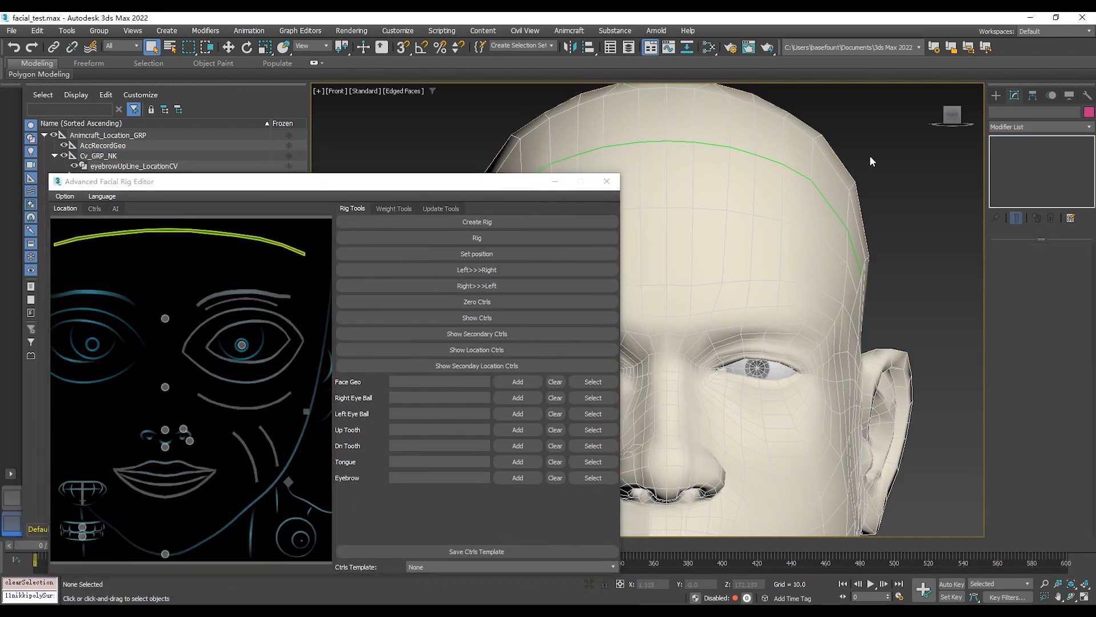
right_click(275, 241)
click(303, 260)
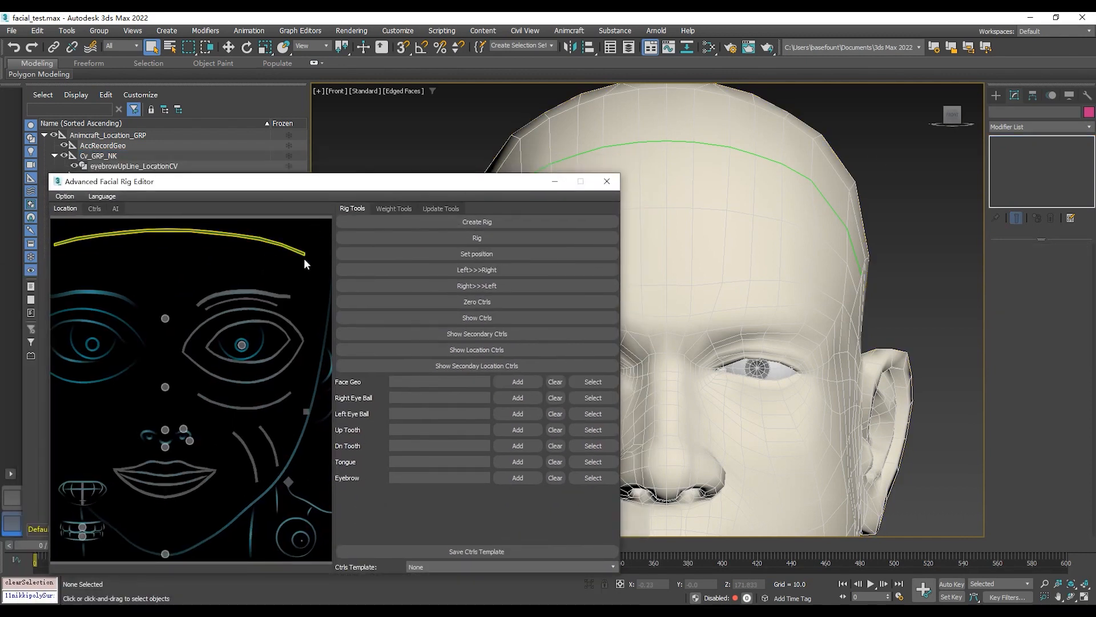
drag(418, 187, 415, 240)
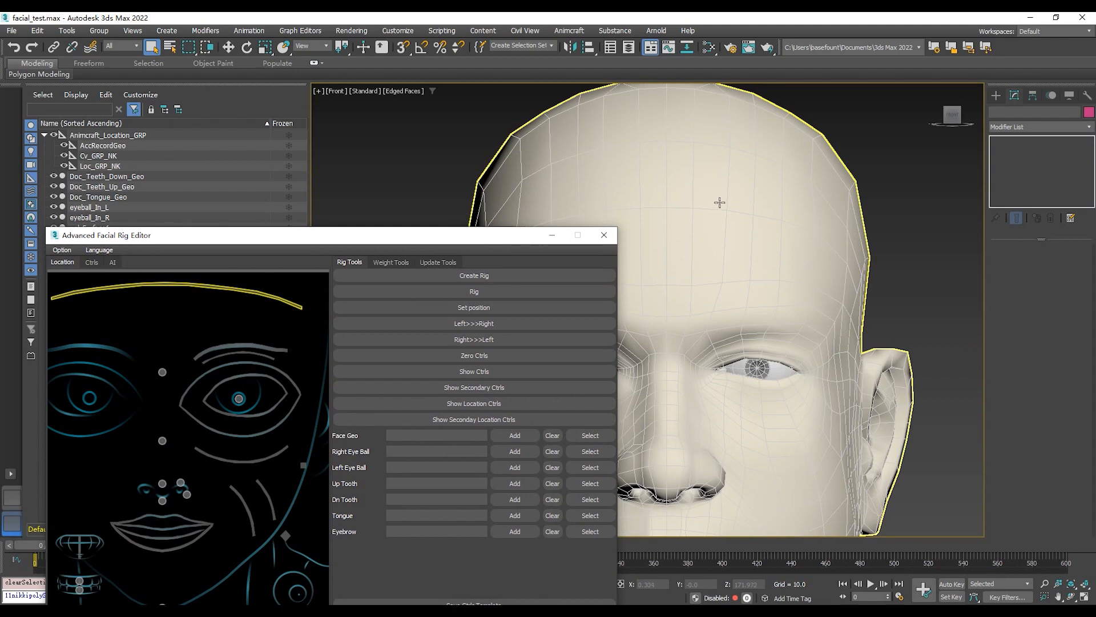
drag(449, 238, 317, 301)
Step: Select the row of edges across the middle of the forehead on polySurface1, from temple to temple
click(482, 284)
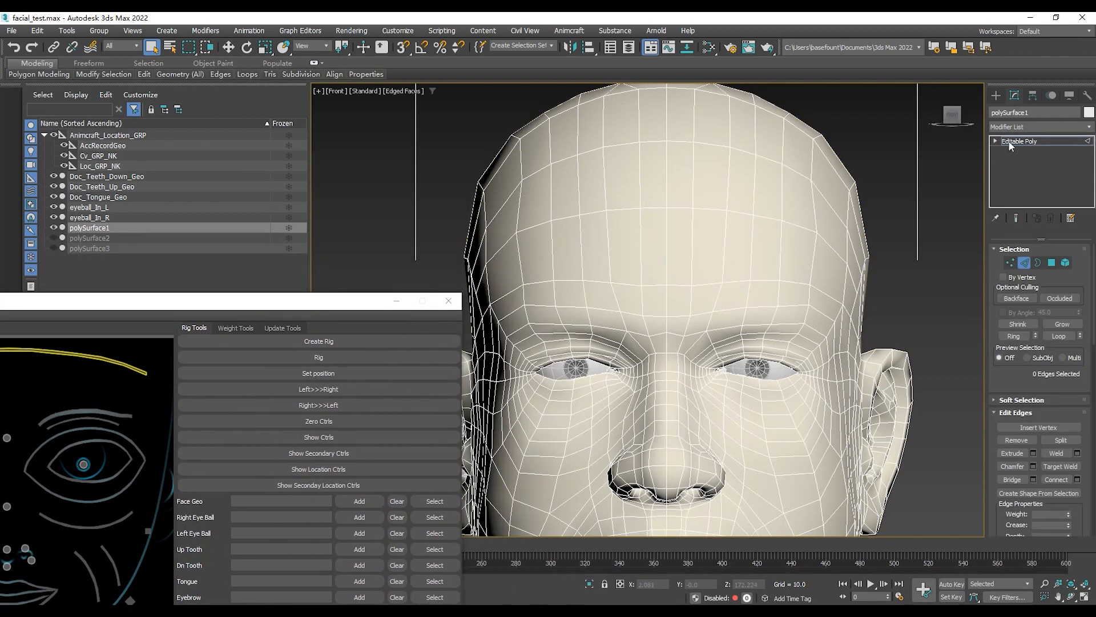
key(2)
click(1025, 262)
click(487, 279)
double_click(859, 287)
Step: Create the forehead location curve from the selected mid-forehead edges and clear the edge selection
right_click(118, 362)
click(138, 370)
drag(300, 302, 380, 269)
click(917, 291)
middle_drag(903, 309, 928, 290)
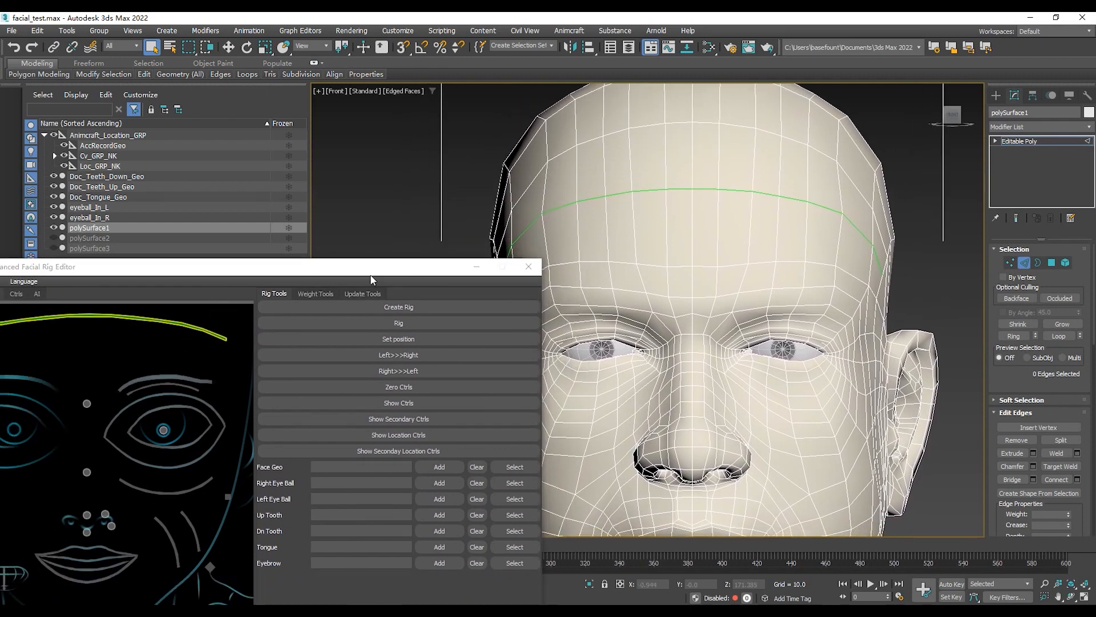
Step: Delete the forehead location curve made from the mid-forehead edges
drag(371, 279, 364, 318)
right_click(142, 360)
click(168, 378)
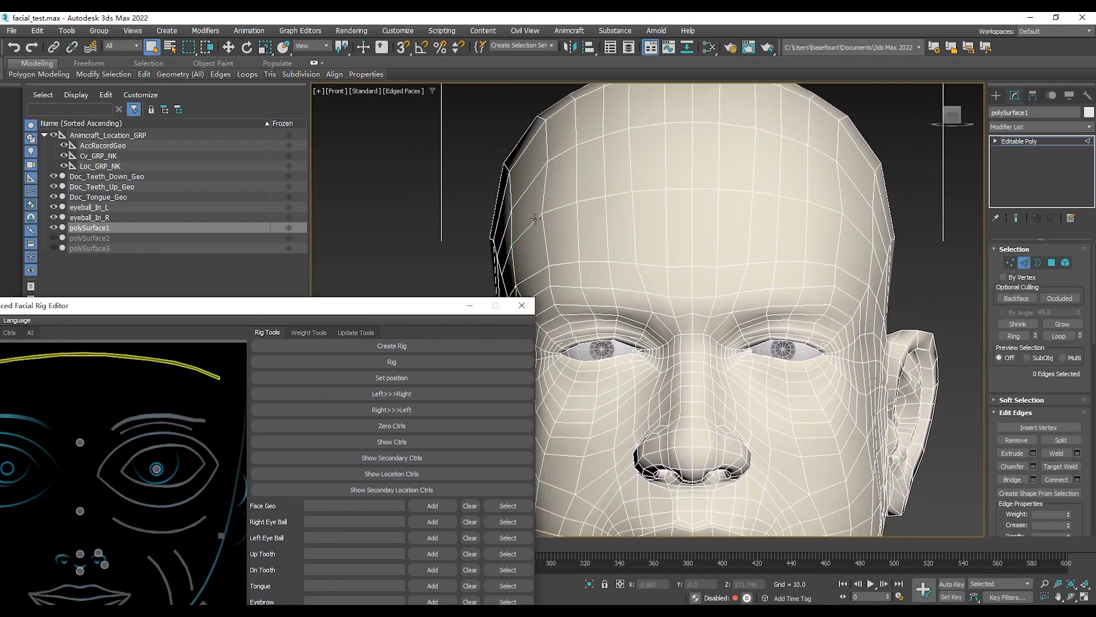
Step: Select the upper forehead edge row from temple to temple and create the forehead location curve from it
click(504, 249)
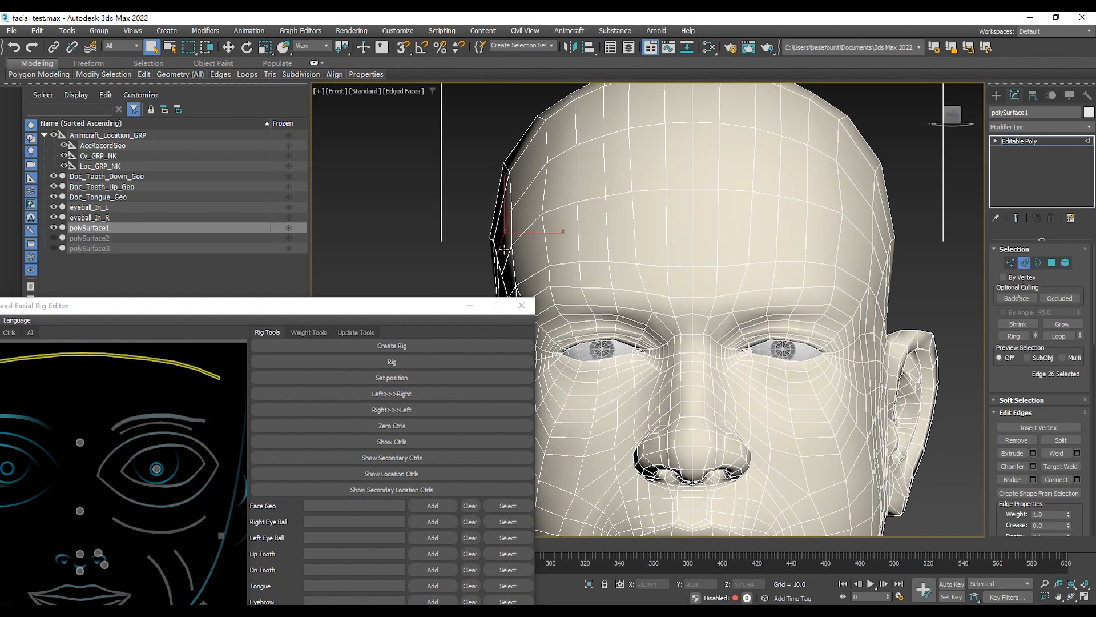
shift+click(889, 248)
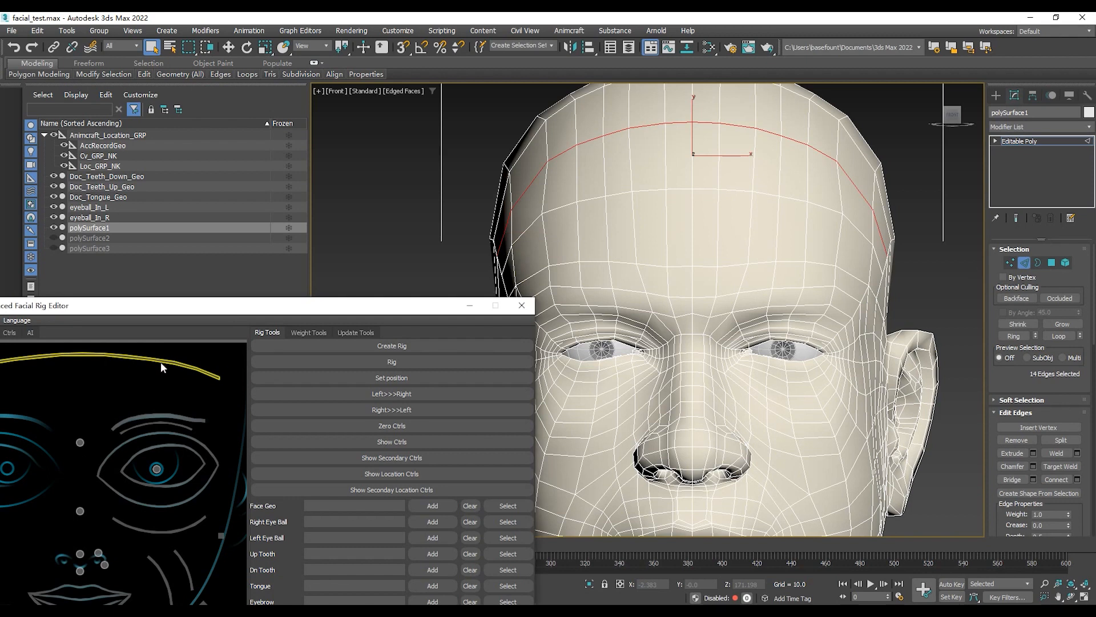
right_click(176, 362)
click(210, 371)
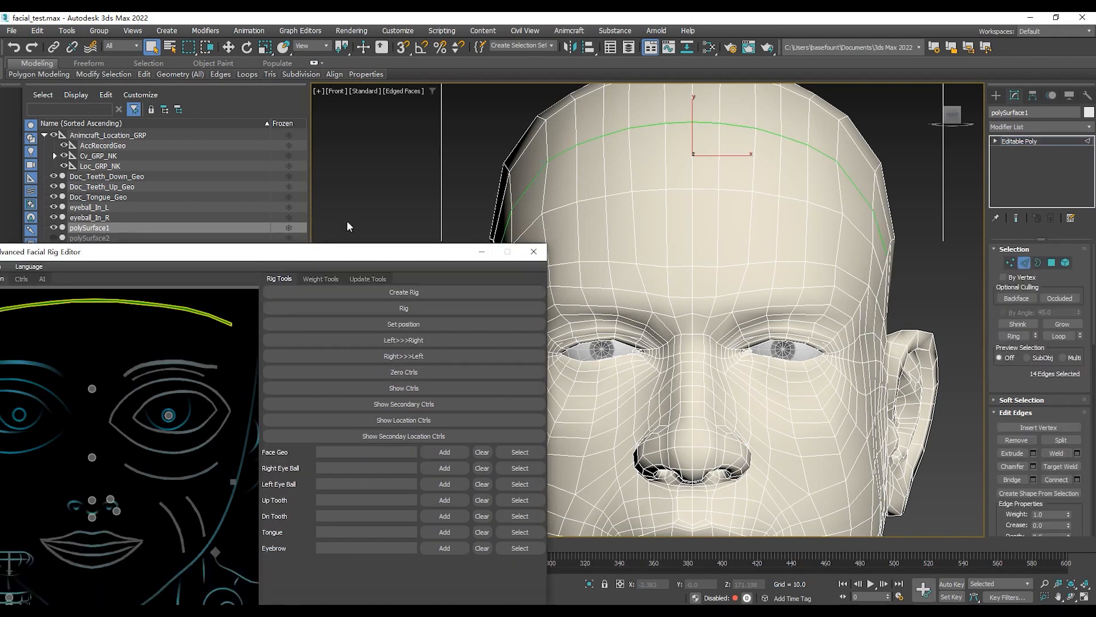
Step: Select the five-edge row along the left brow on polySurface1 and create the left eyebrow location curve from it
scroll(808, 312, up, 5)
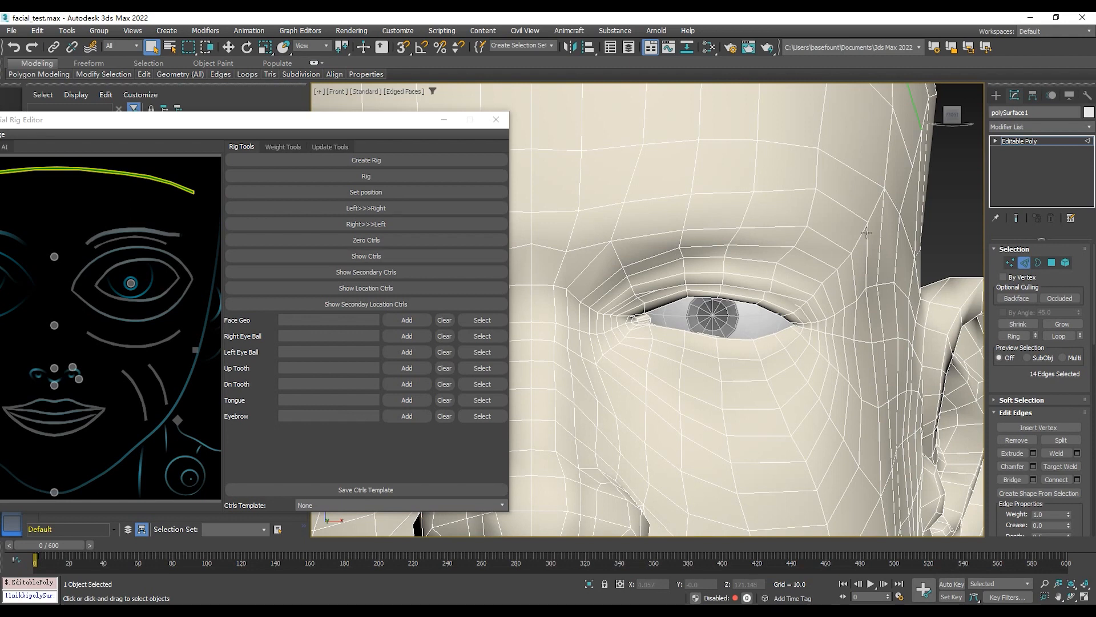
click(606, 211)
double_click(861, 220)
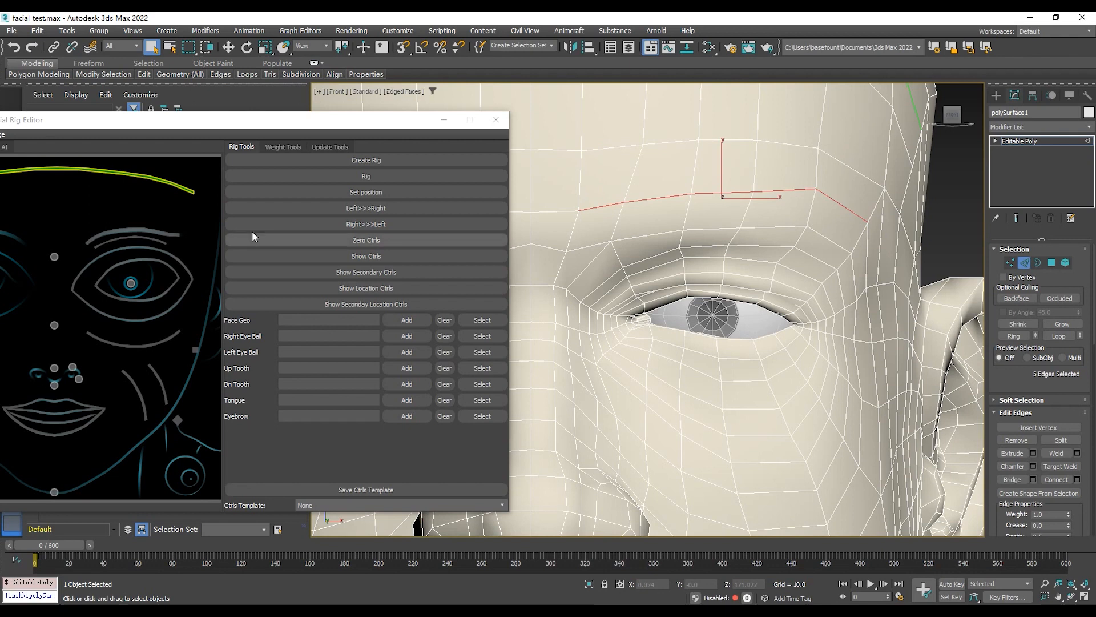
right_click(135, 231)
click(154, 236)
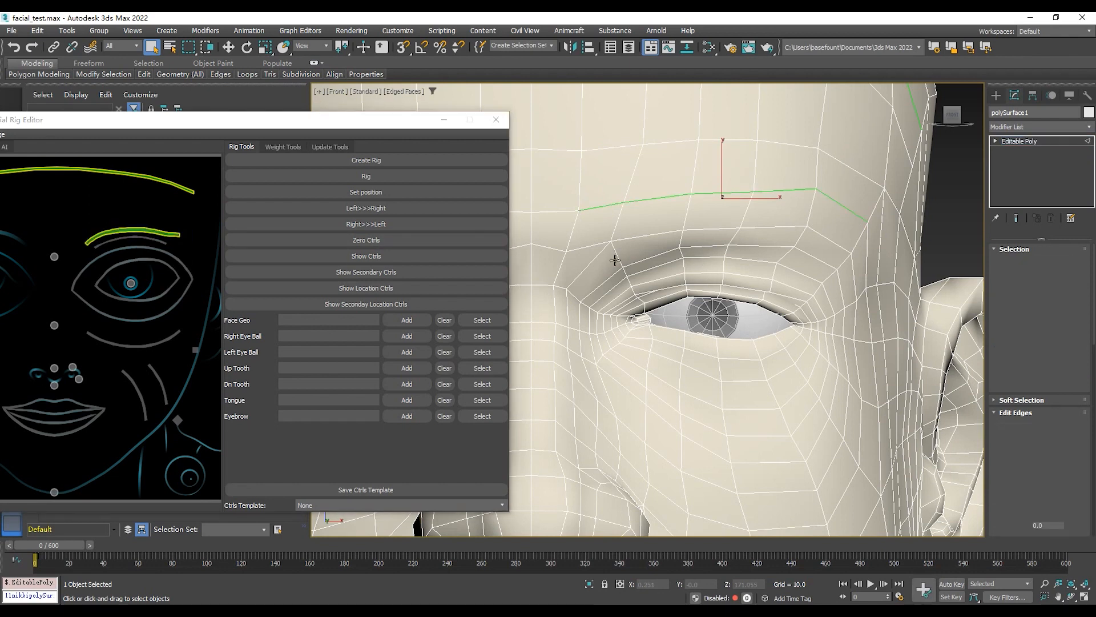
Step: Select the edge row just beneath the left eyebrow curve, removing the rest of its loop around the cheeks, nose and other eye
click(591, 251)
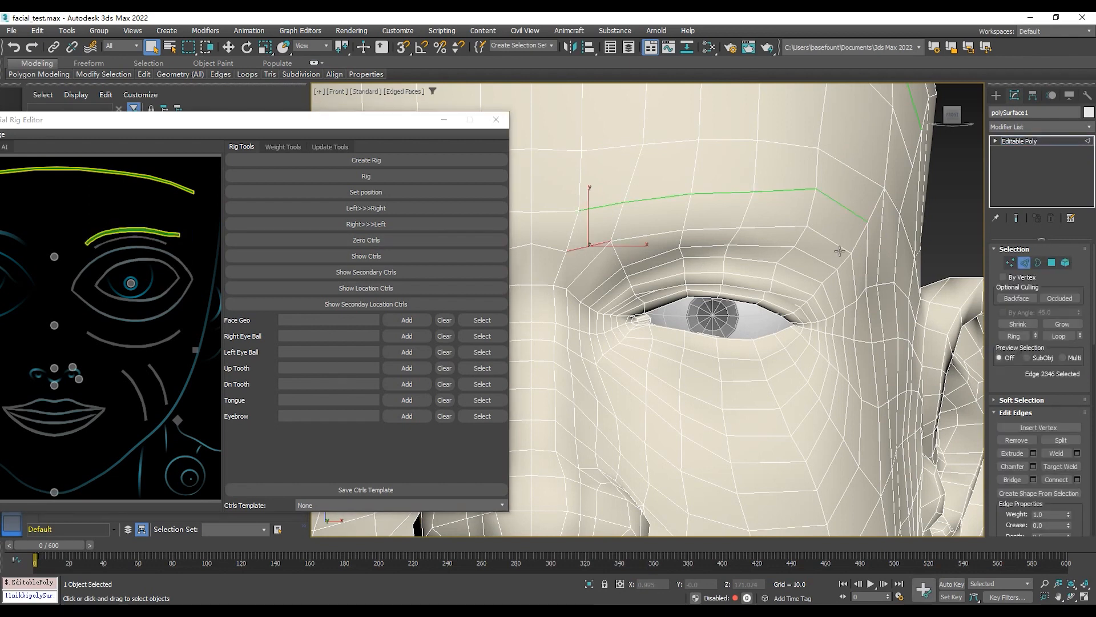
double_click(846, 251)
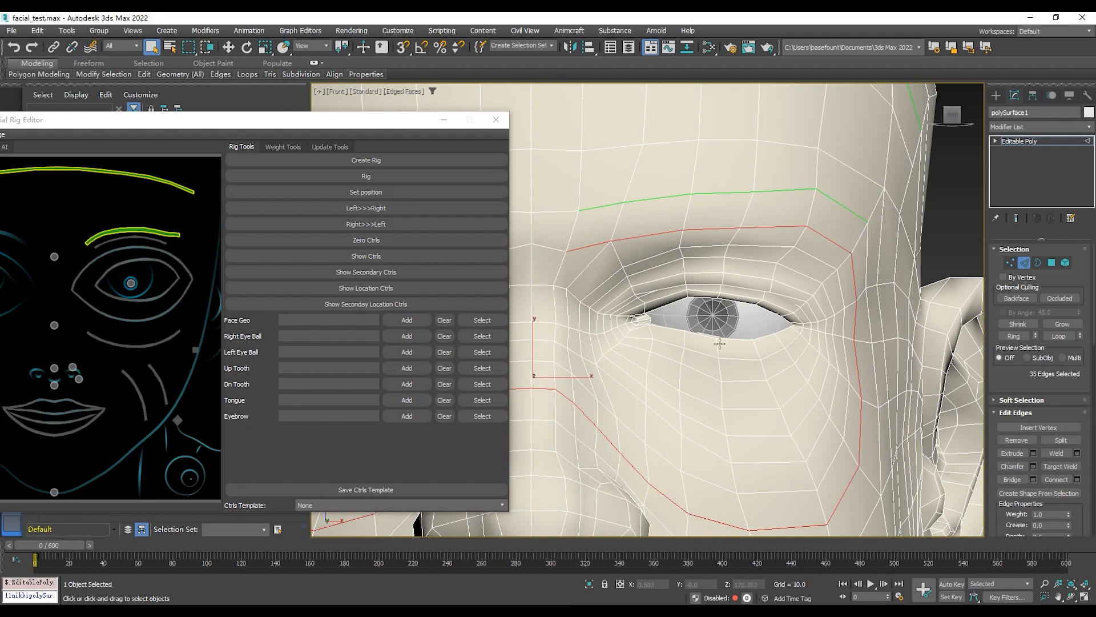
scroll(718, 345, down, 5)
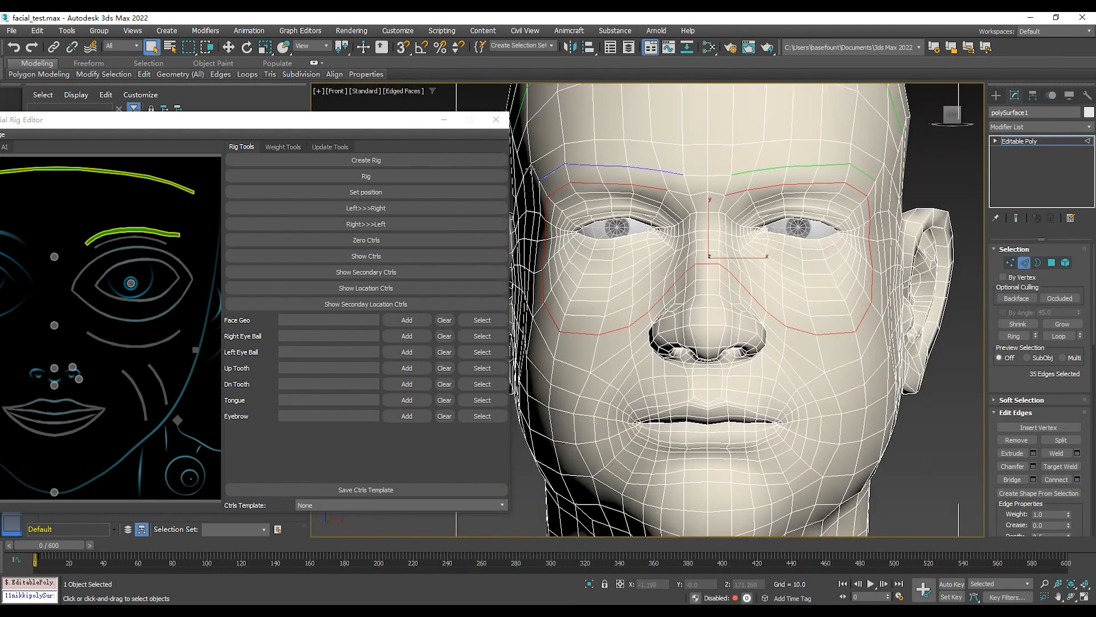
ctrl+drag(531, 169, 714, 386)
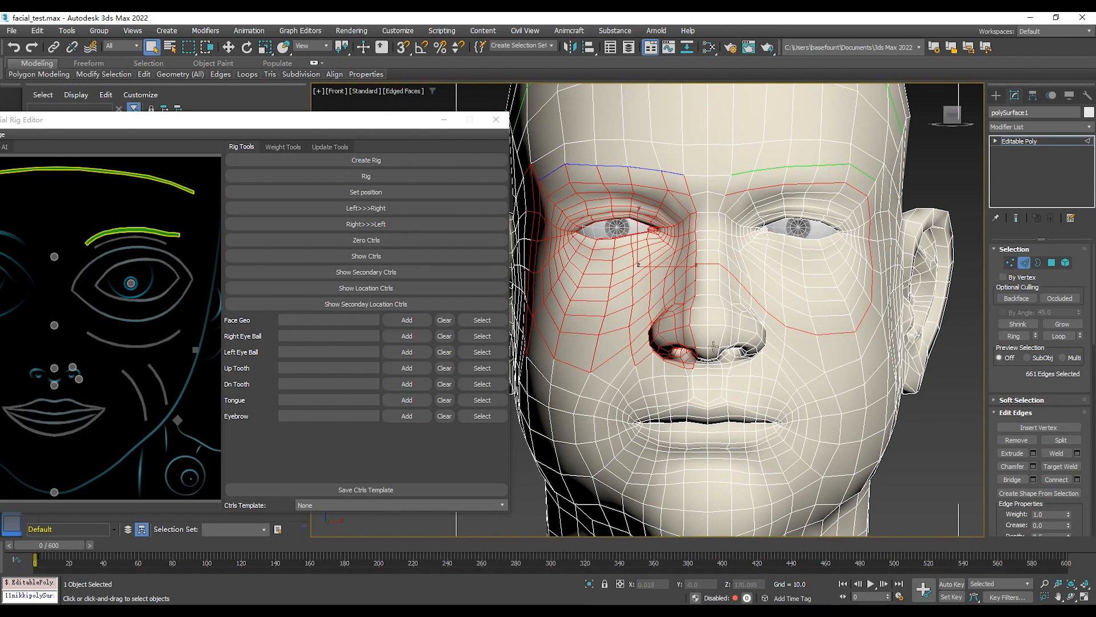
alt+drag(680, 271, 684, 267)
alt+drag(631, 427, 767, 262)
alt+drag(731, 438, 930, 252)
alt+drag(723, 373, 951, 220)
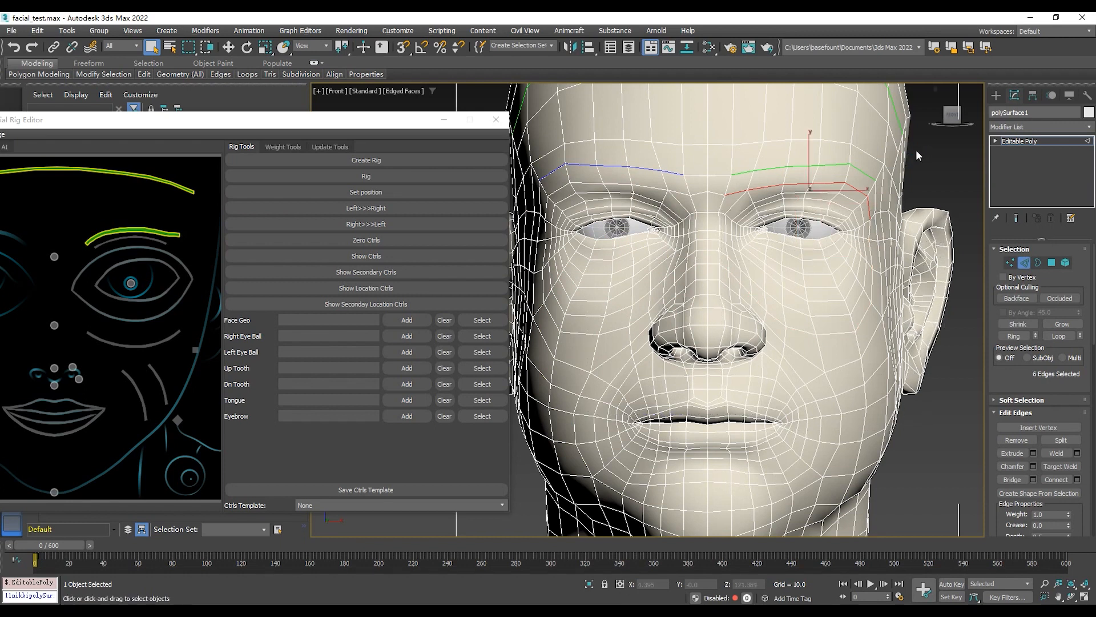
Step: Drop the extra outermost edge from the selection and create the location curve beneath the left eyebrow
scroll(770, 346, up, 5)
alt+drag(753, 339, 837, 285)
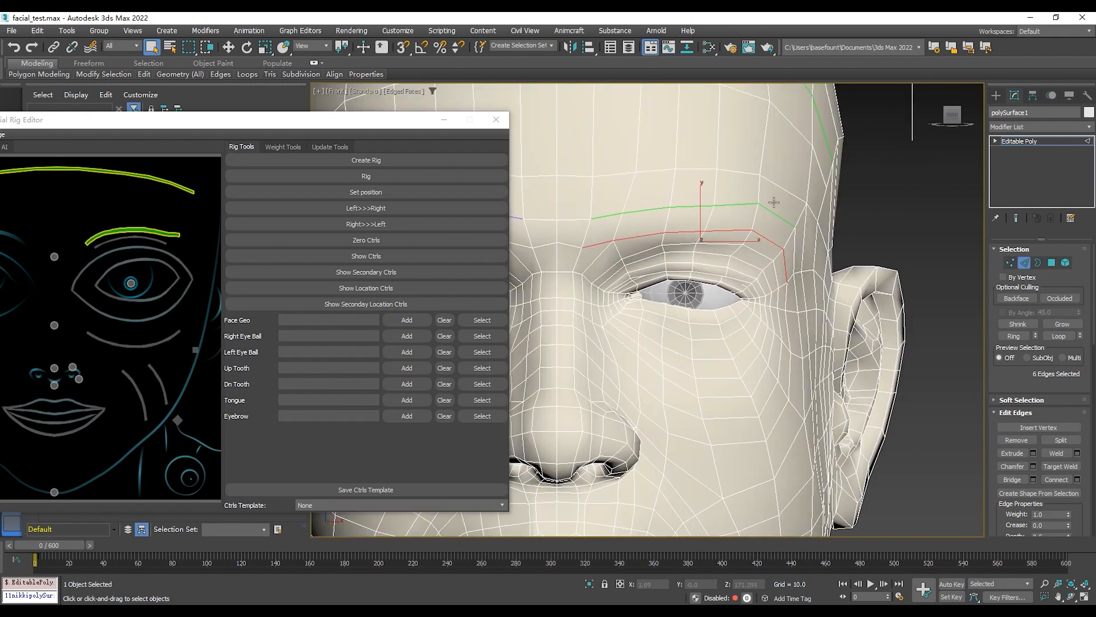
alt+click(787, 266)
middle_drag(690, 153, 771, 186)
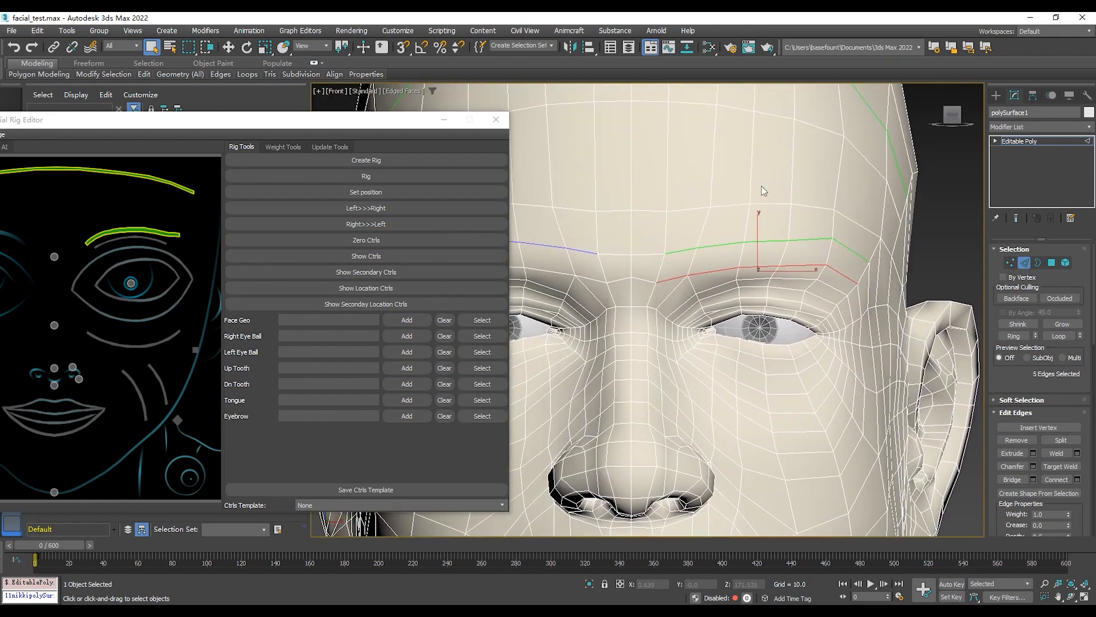
click(146, 238)
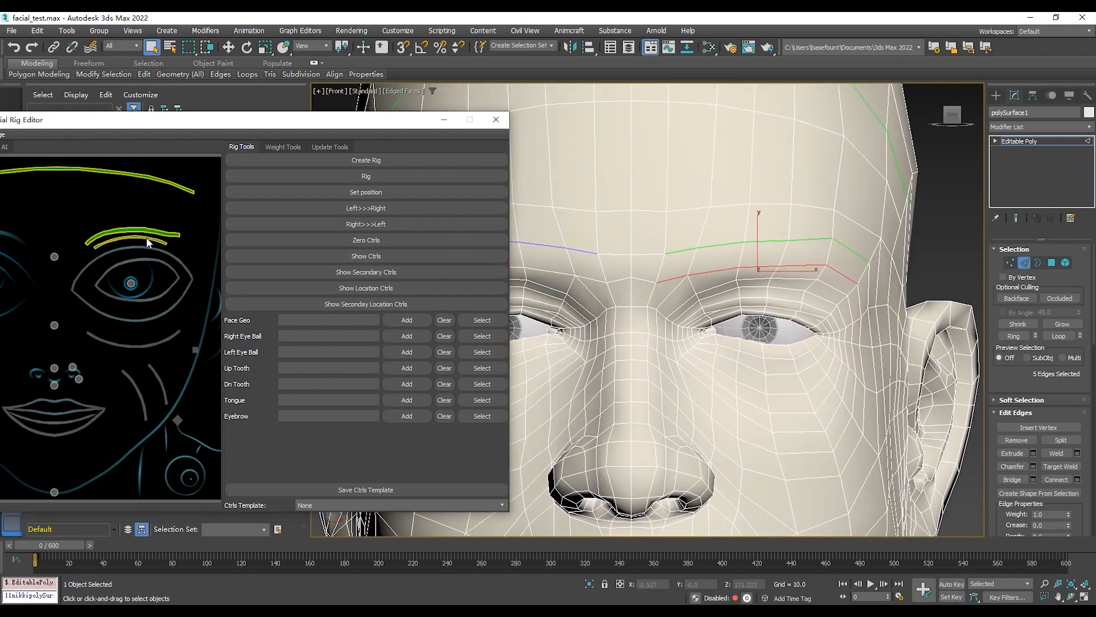
click(195, 218)
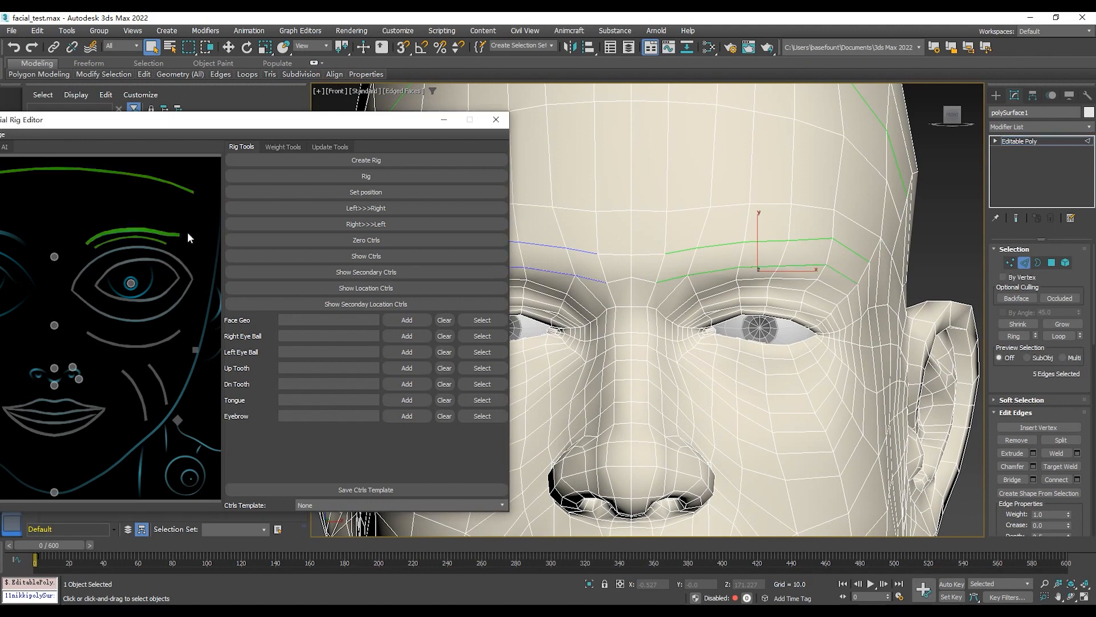
Step: Select the eyebrow, lower brow and forehead location curves in turn to check each against the head model
click(146, 234)
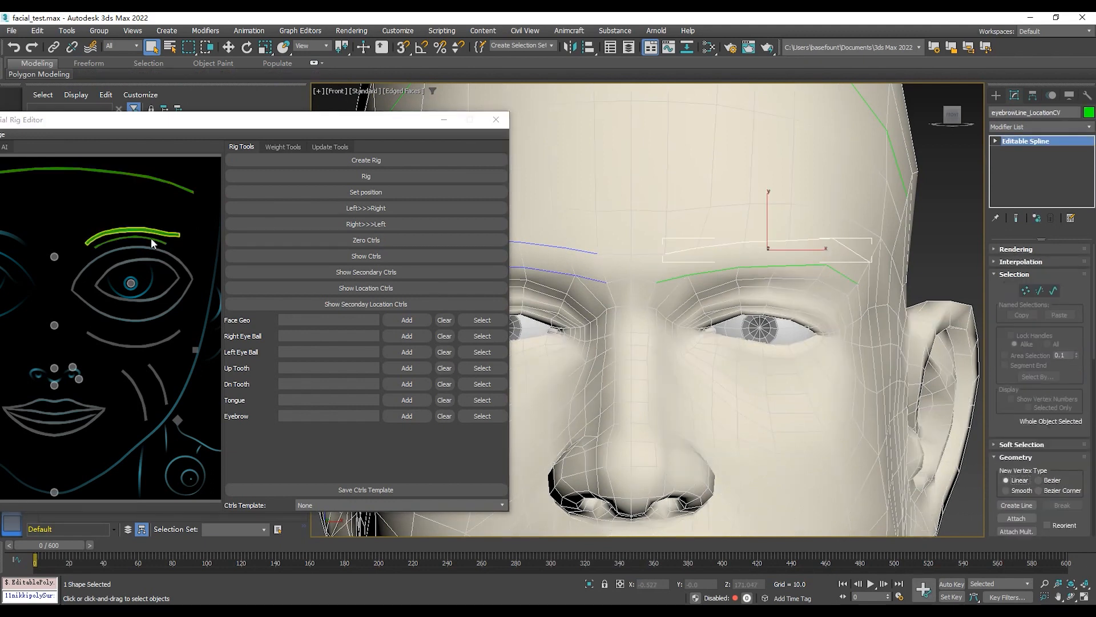
click(152, 239)
click(177, 190)
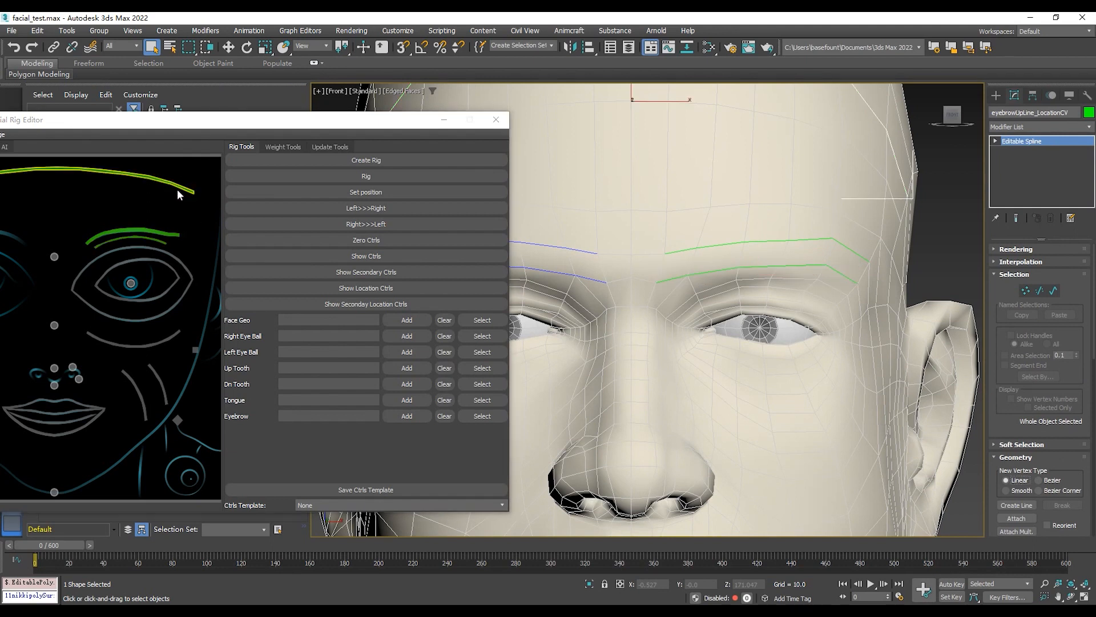
click(171, 234)
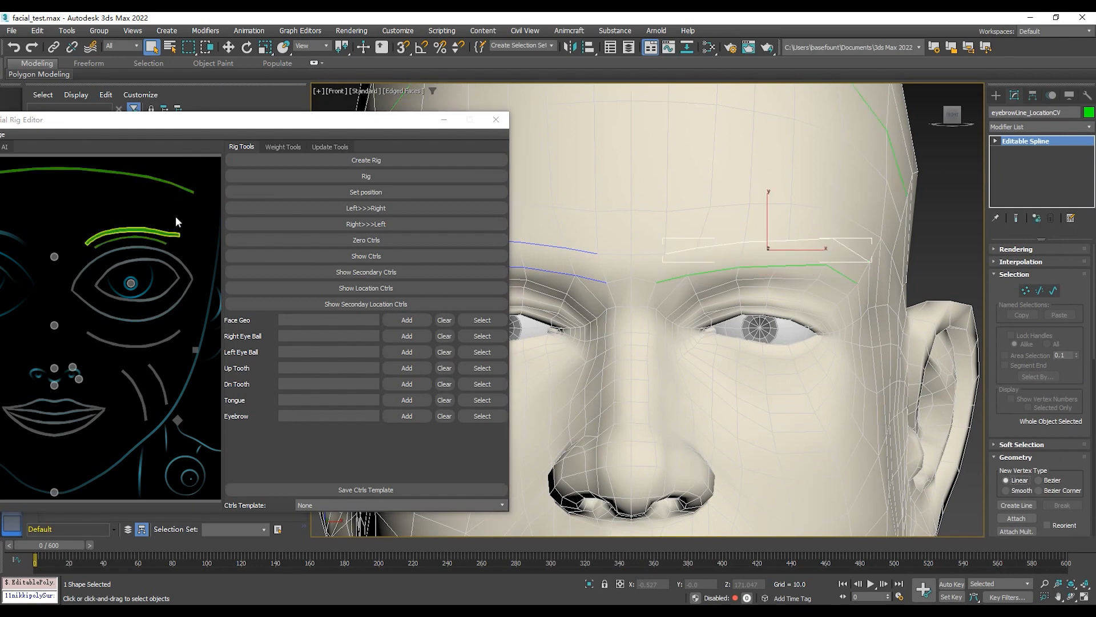
Step: Return to edge selection on polySurface1 around the left eye
scroll(748, 331, up, 2)
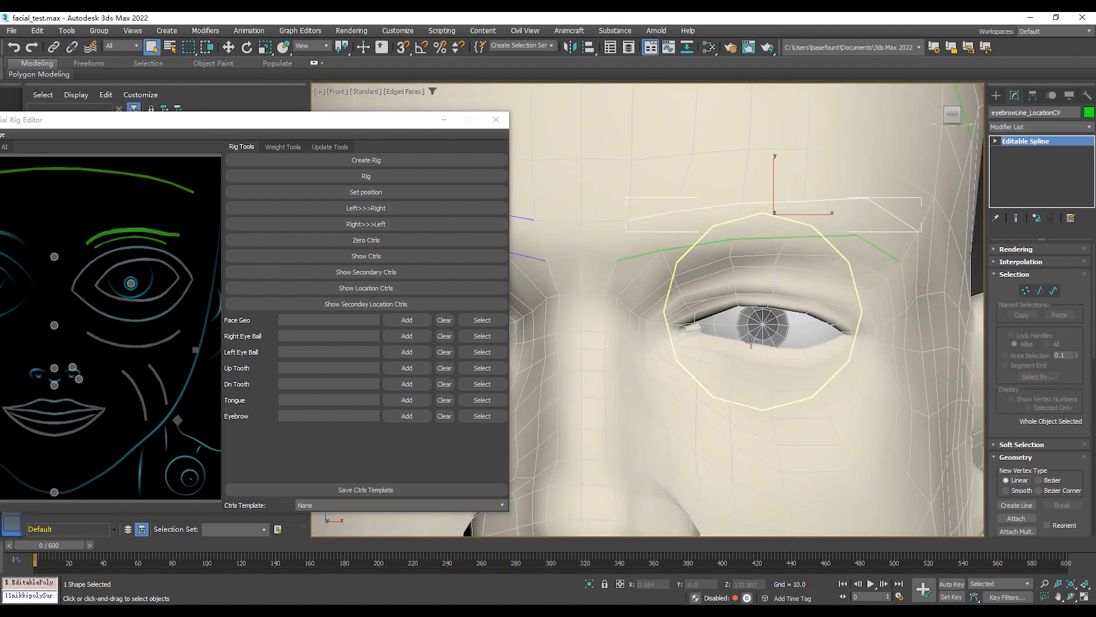
click(675, 302)
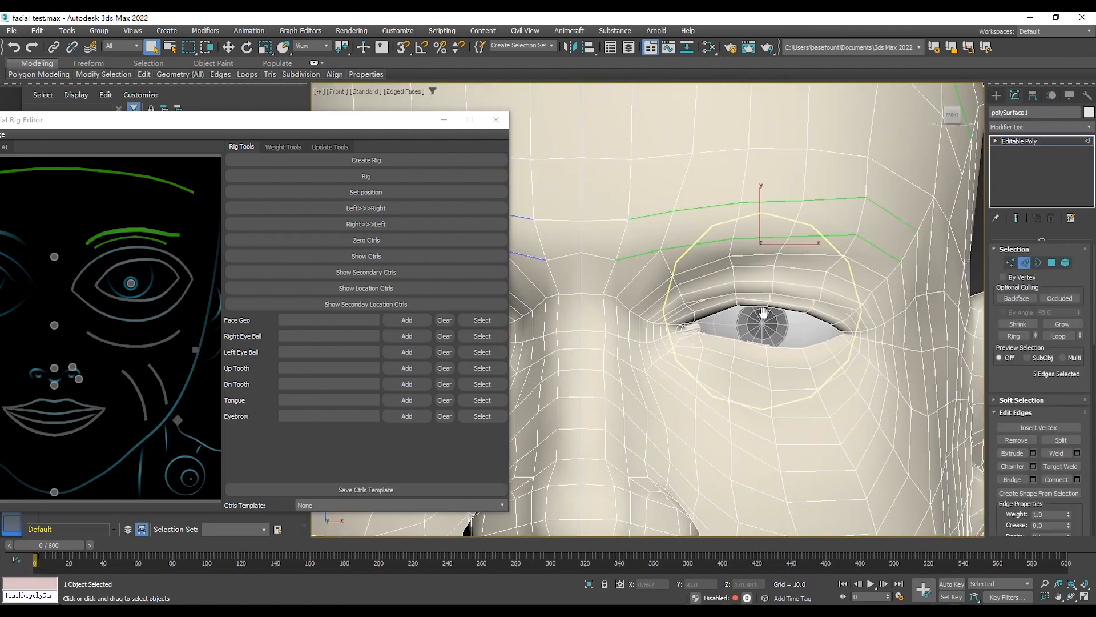
middle_drag(768, 315, 712, 269)
click(594, 292)
scroll(646, 287, up, 1)
ctrl+click(594, 256)
ctrl+click(655, 228)
ctrl+click(720, 218)
ctrl+click(788, 225)
ctrl+click(846, 240)
ctrl+click(885, 267)
ctrl+click(894, 293)
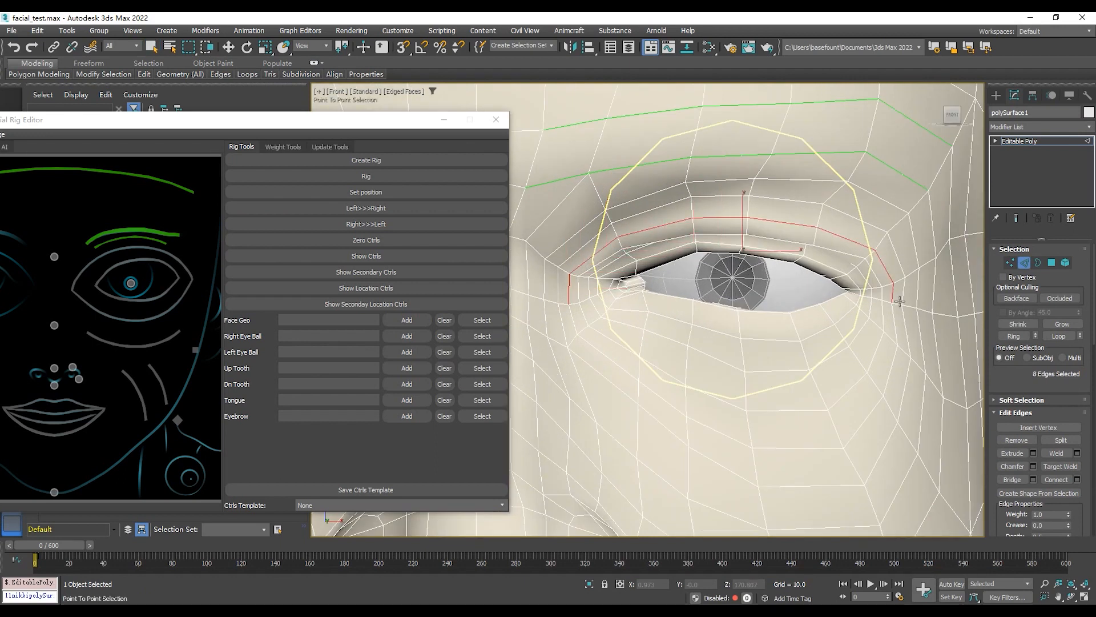
right_click(589, 264)
Step: Select the edge row arching over the left upper eyelid from inner to outer corner and create the outer upper eyelid location curve
middle_drag(655, 228, 679, 242)
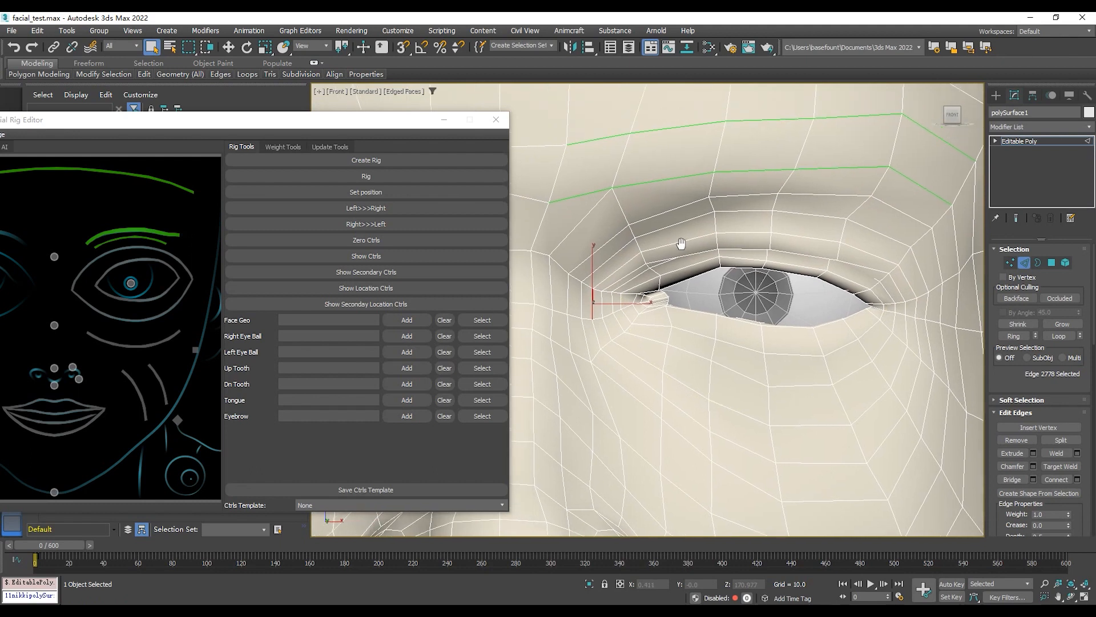
click(584, 296)
key(F8)
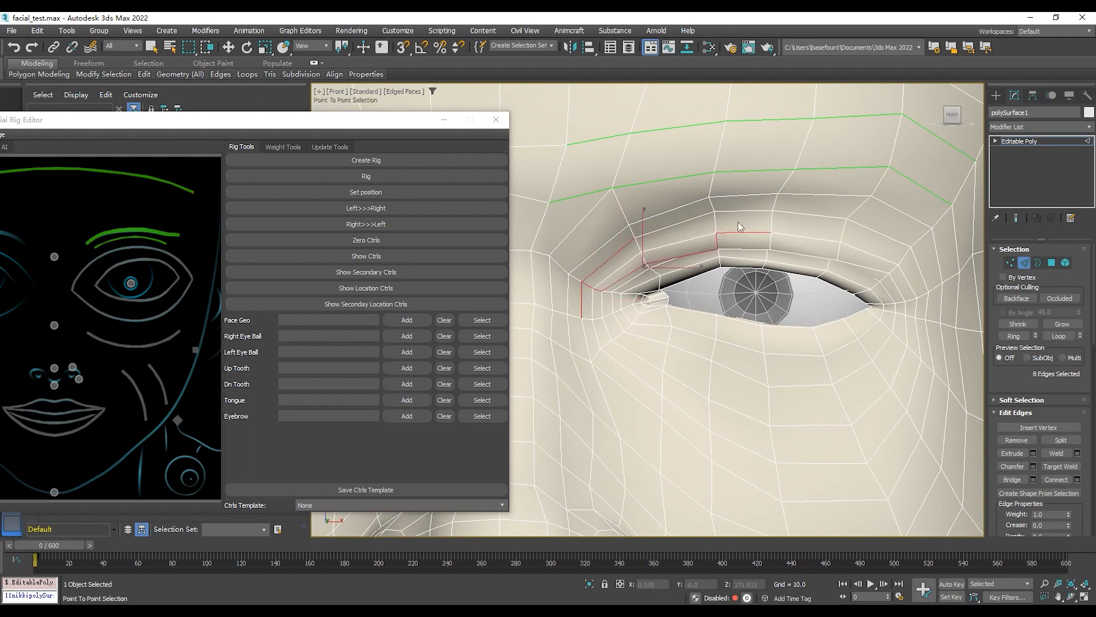
click(927, 279)
right_click(149, 247)
click(166, 256)
middle_drag(826, 316, 788, 277)
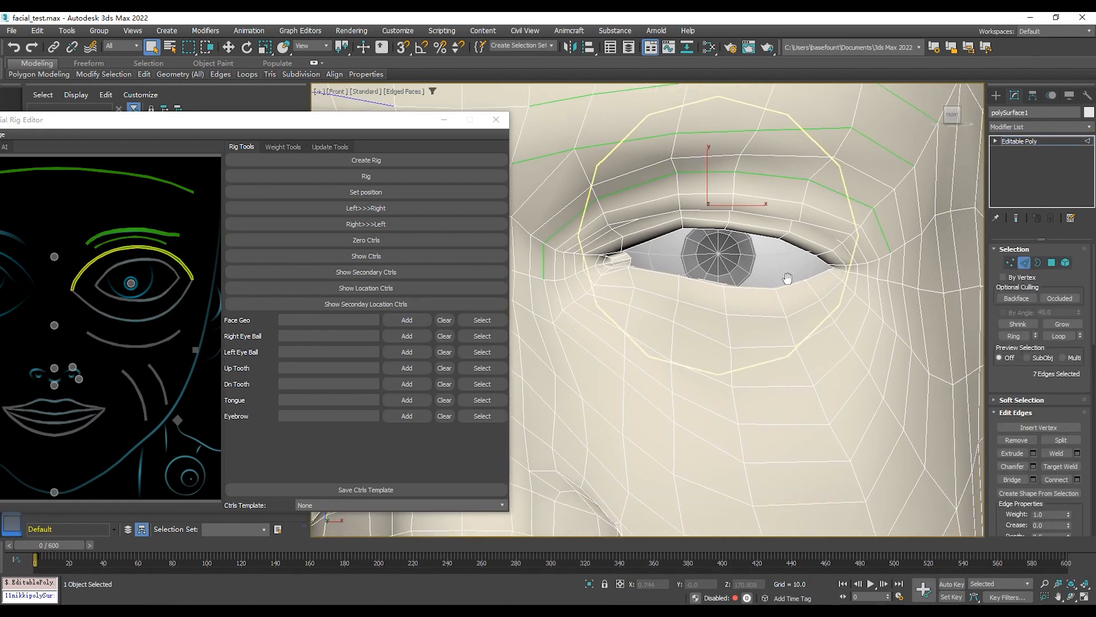
click(565, 300)
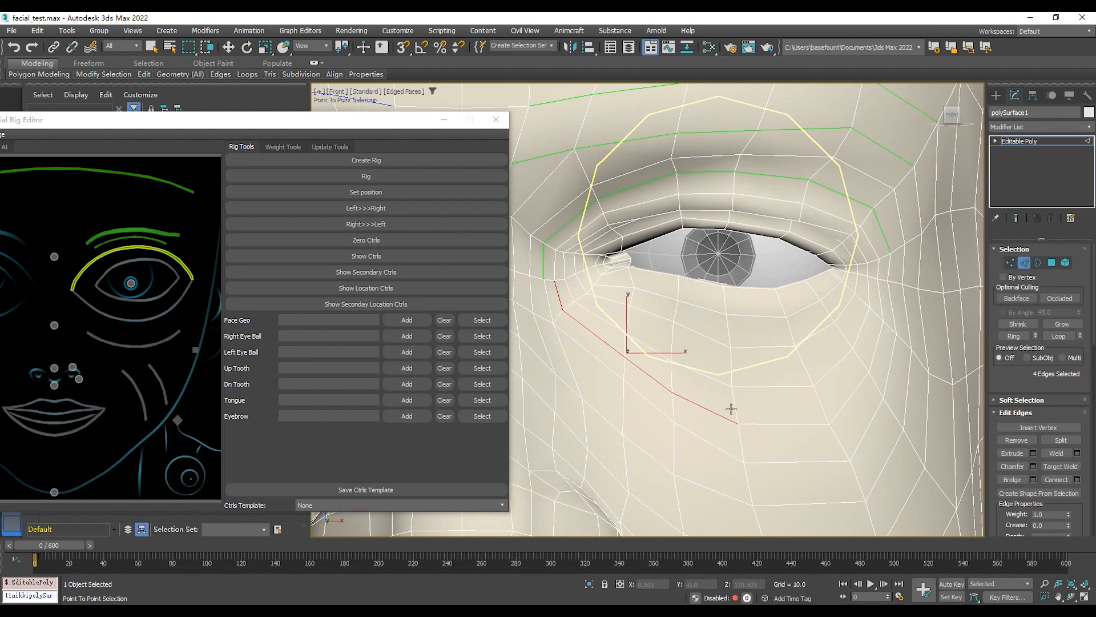
click(889, 311)
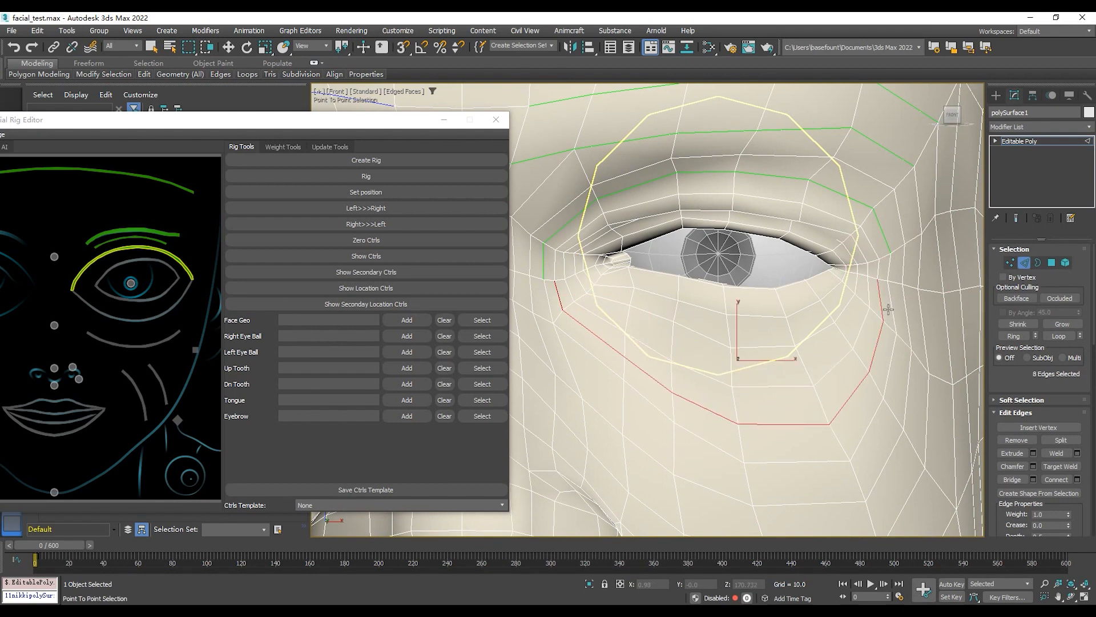
right_click(846, 329)
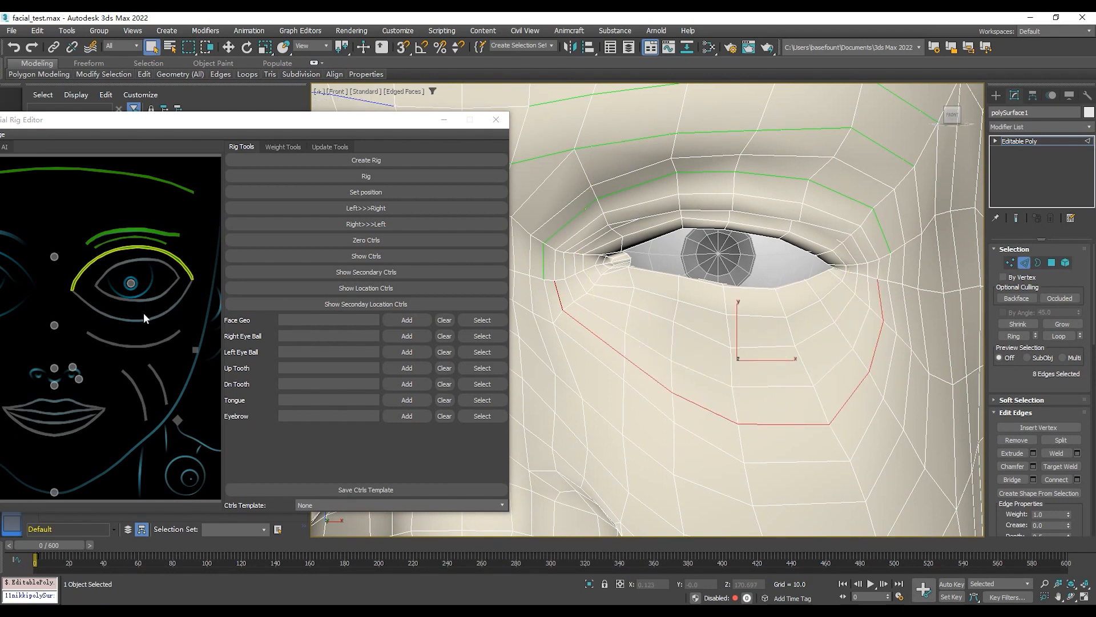
Step: Select the edge row curving below the left eye from inner to outer corner and create the outer lower eyelid location curve
click(578, 300)
key(shift+p)
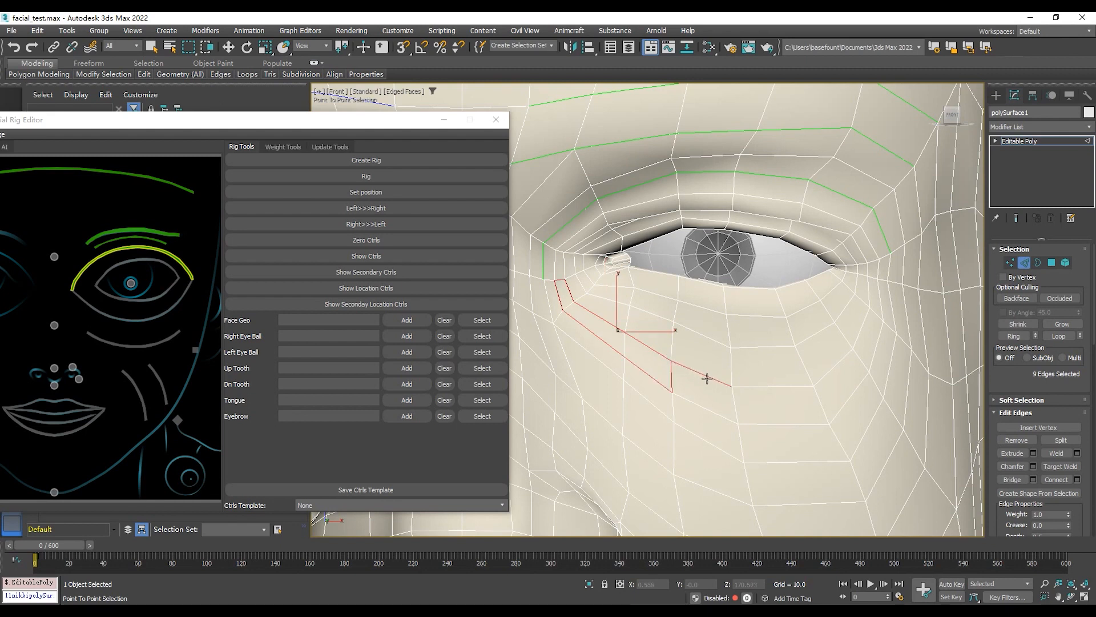
right_click(688, 368)
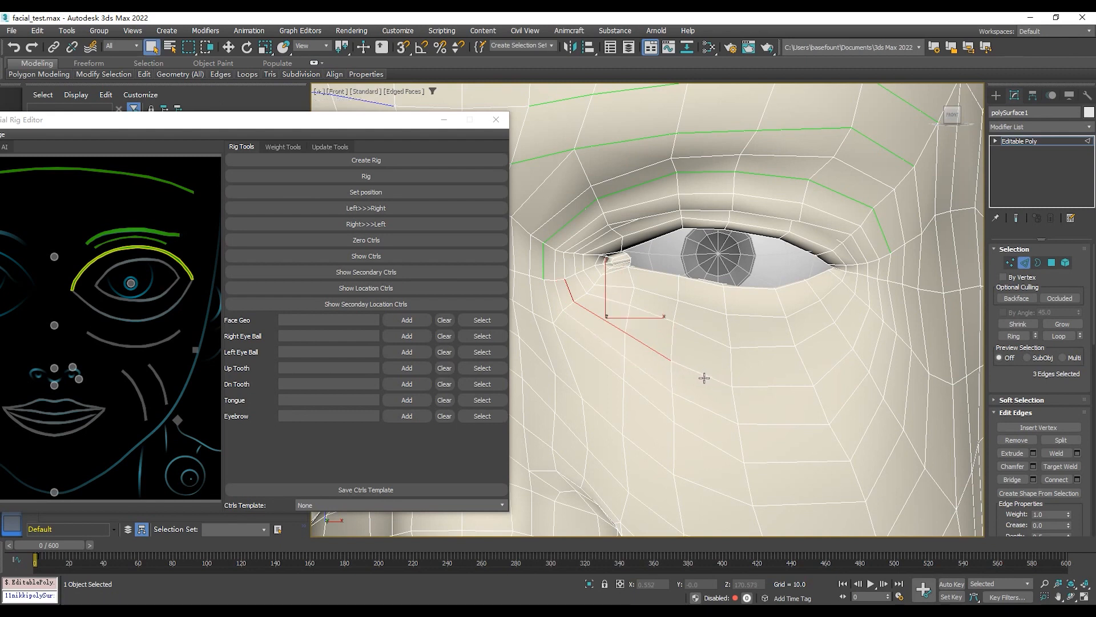
ctrl+click(704, 376)
ctrl+click(786, 387)
ctrl+click(843, 372)
ctrl+click(867, 326)
ctrl+click(876, 295)
ctrl+click(873, 275)
click(149, 317)
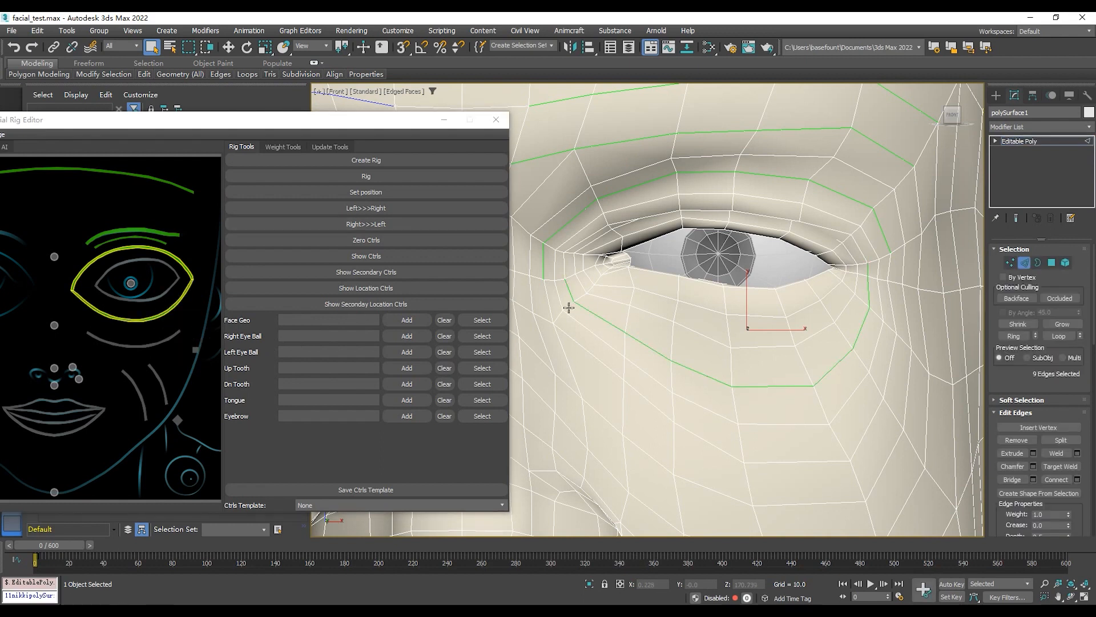
click(217, 220)
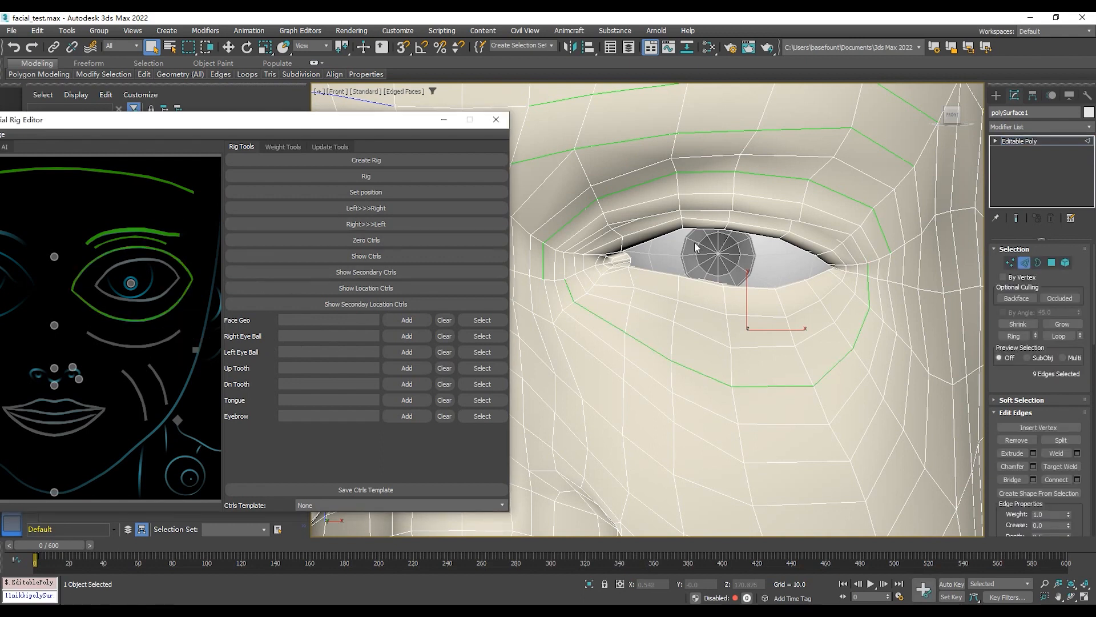
Step: Select the edges along the rim of the left upper eyelid from the inner to the outer eye corner
scroll(694, 247, up, 3)
alt+middle_drag(709, 309, 644, 240)
middle_drag(641, 297, 697, 291)
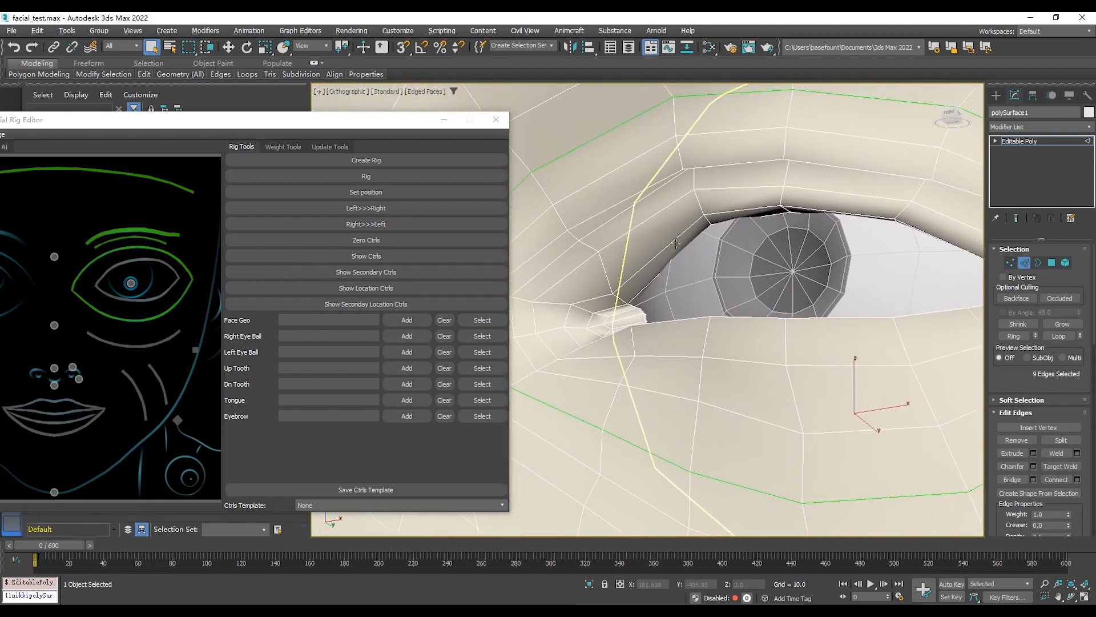
alt+middle_drag(815, 274, 698, 339)
alt+middle_drag(711, 289, 605, 288)
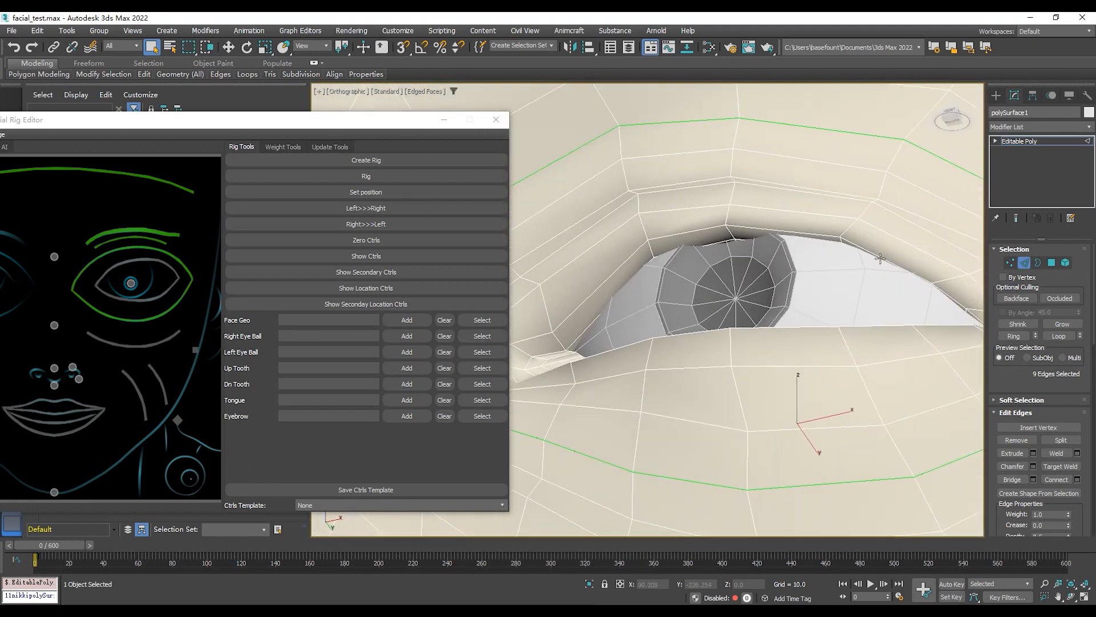
alt+middle_drag(644, 306, 671, 286)
click(539, 309)
mouse_move(780, 286)
alt+middle_down()
mouse_move(872, 291)
mouse_move(779, 279)
mouse_move(792, 295)
alt+middle_up()
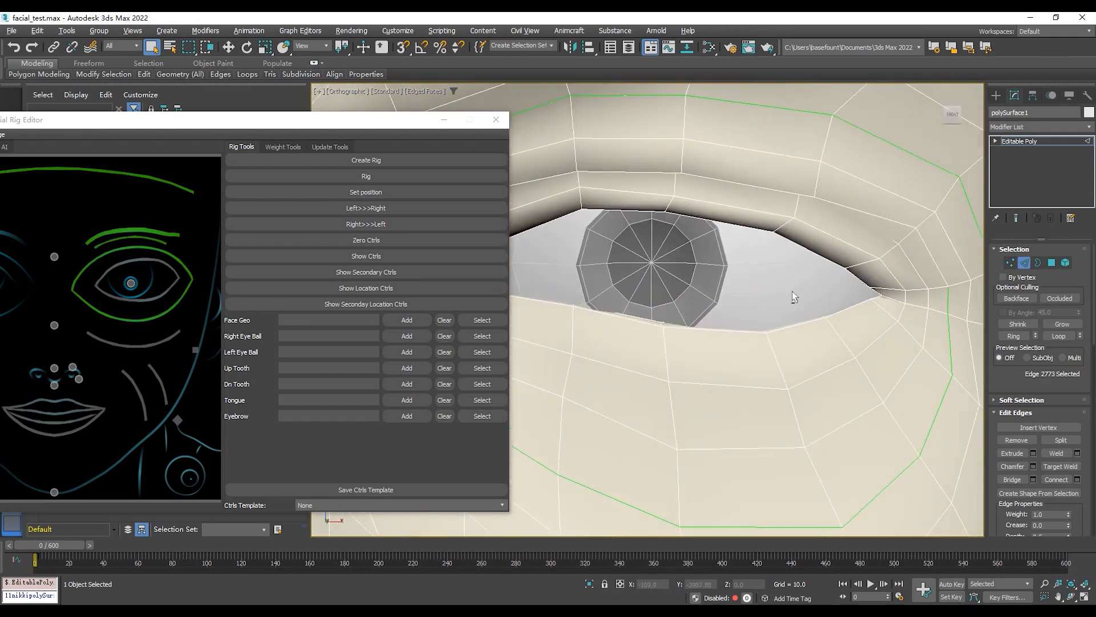
alt+middle_drag(880, 298, 866, 281)
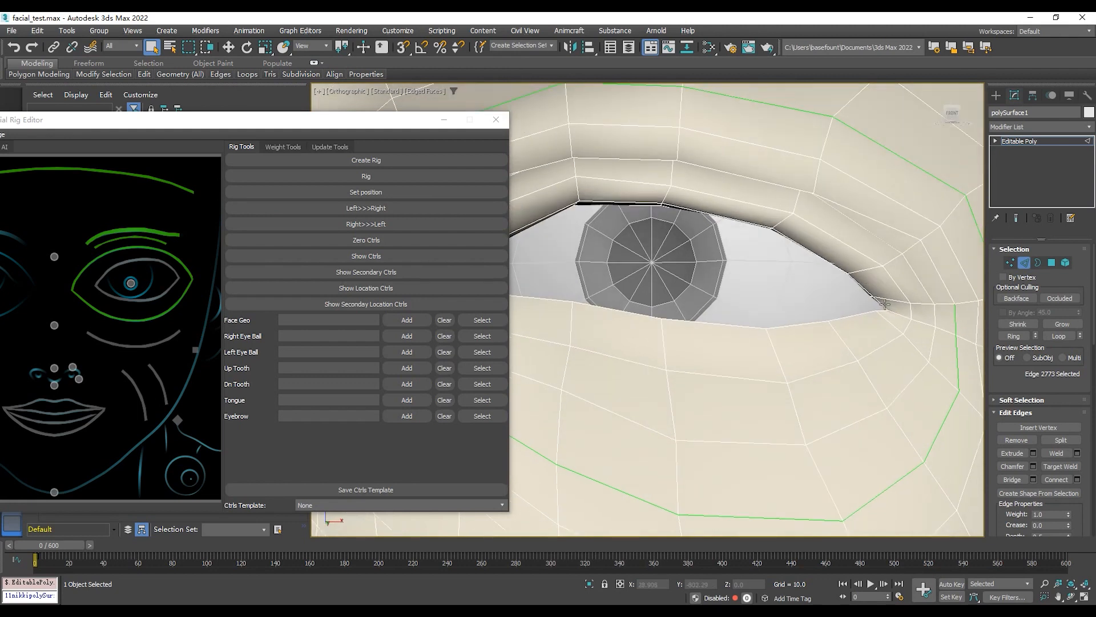
double_click(882, 304)
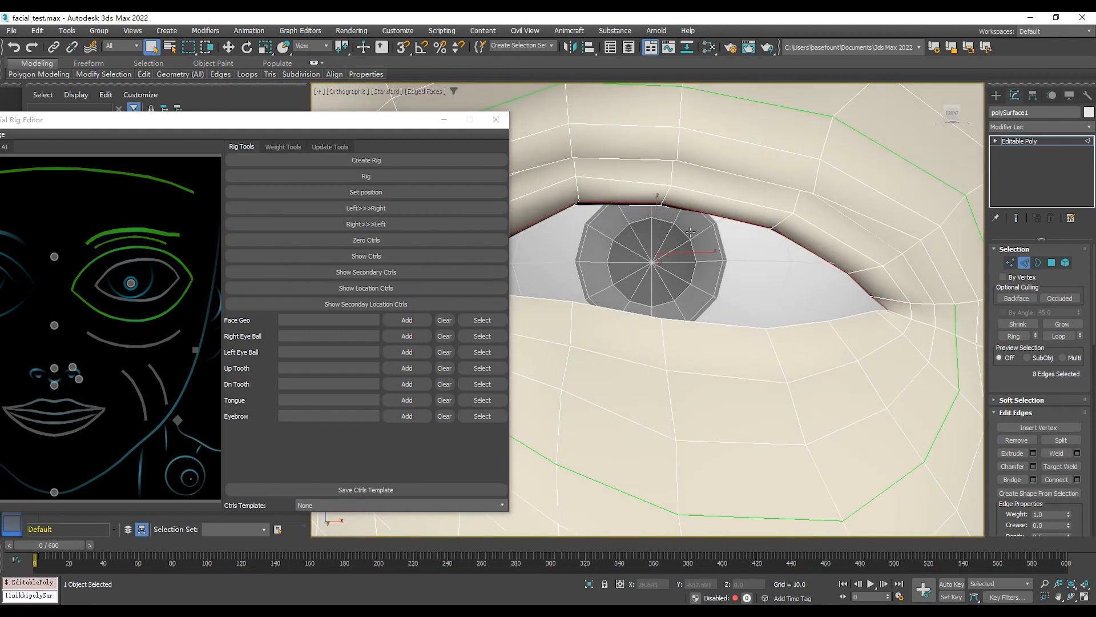
Step: Create the inner upper eyelid location curve from the selected eyelid rim edges
middle_drag(603, 240, 710, 232)
right_click(140, 259)
click(160, 266)
Step: Select the edges along the rim of the left lower eyelid from corner to corner and create the inner lower eyelid location curve
alt+middle_drag(862, 265, 627, 291)
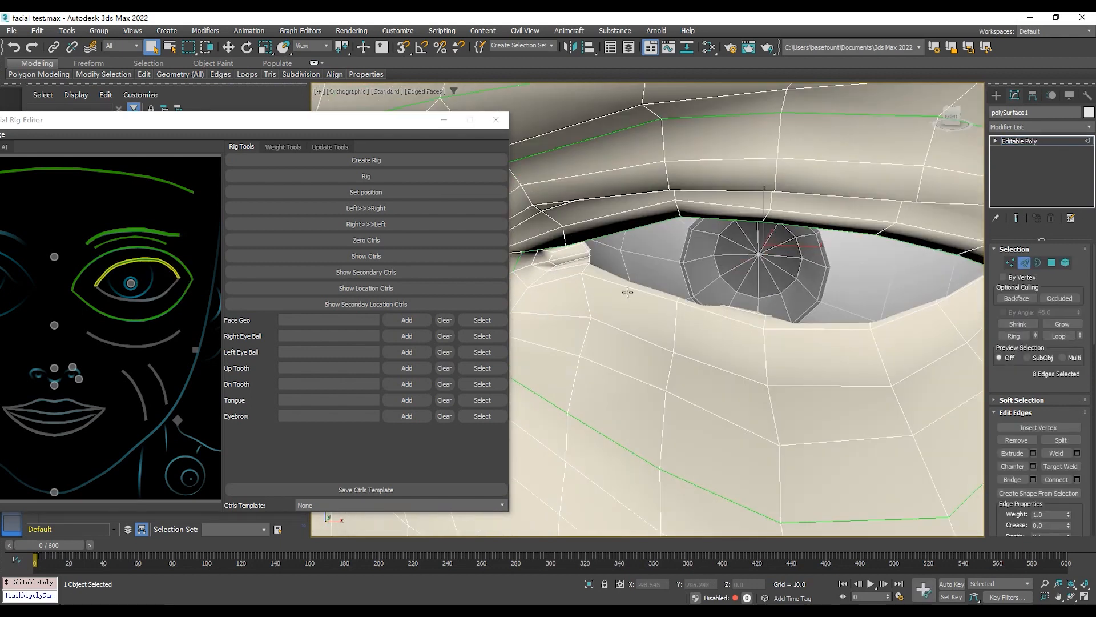
click(527, 286)
mouse_move(860, 274)
alt+middle_down()
mouse_move(820, 267)
mouse_move(901, 274)
mouse_move(864, 285)
alt+middle_up()
middle_drag(936, 296, 855, 293)
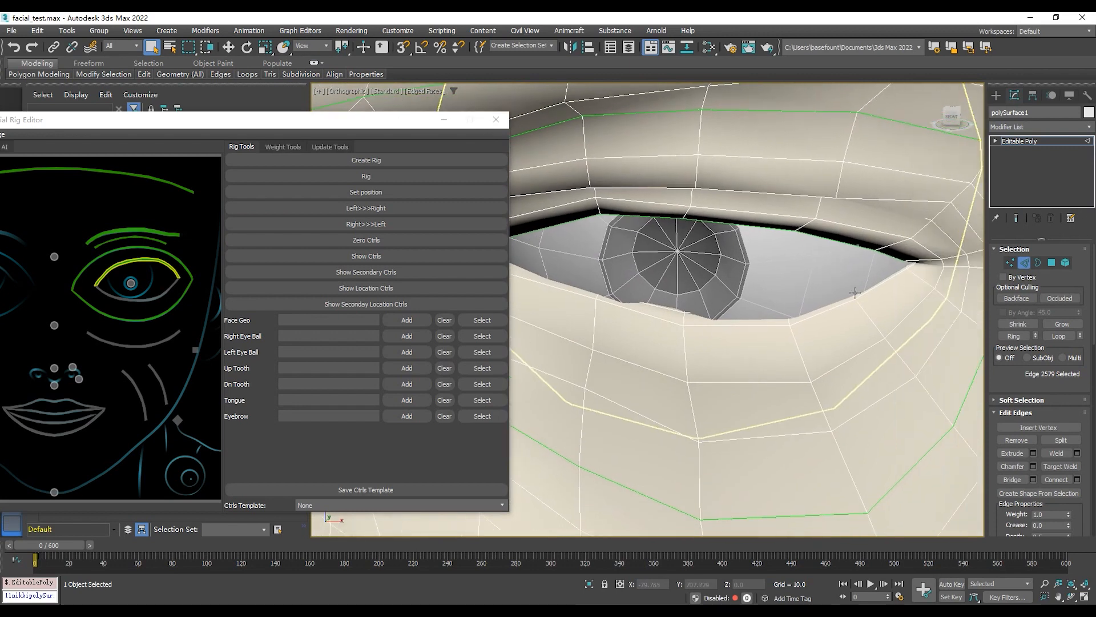
double_click(915, 272)
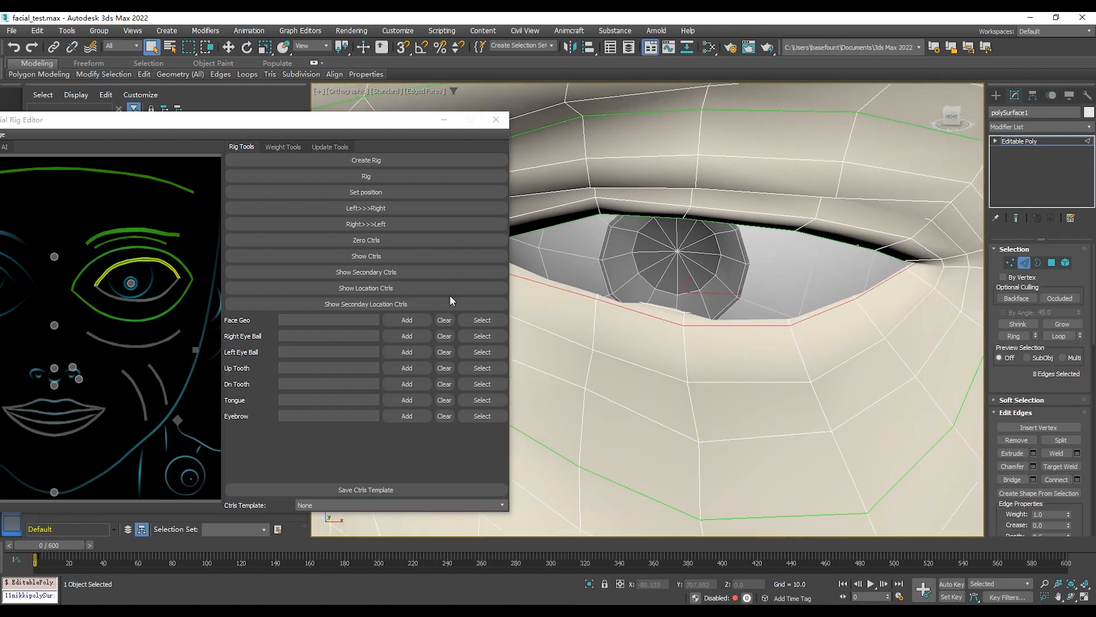
click(152, 300)
right_click(150, 297)
click(166, 305)
Step: Select the six-edge row below the left eye's outer lower eyelid curve, from inner to outer side, and create the under-eye location curve
scroll(660, 337, down, 4)
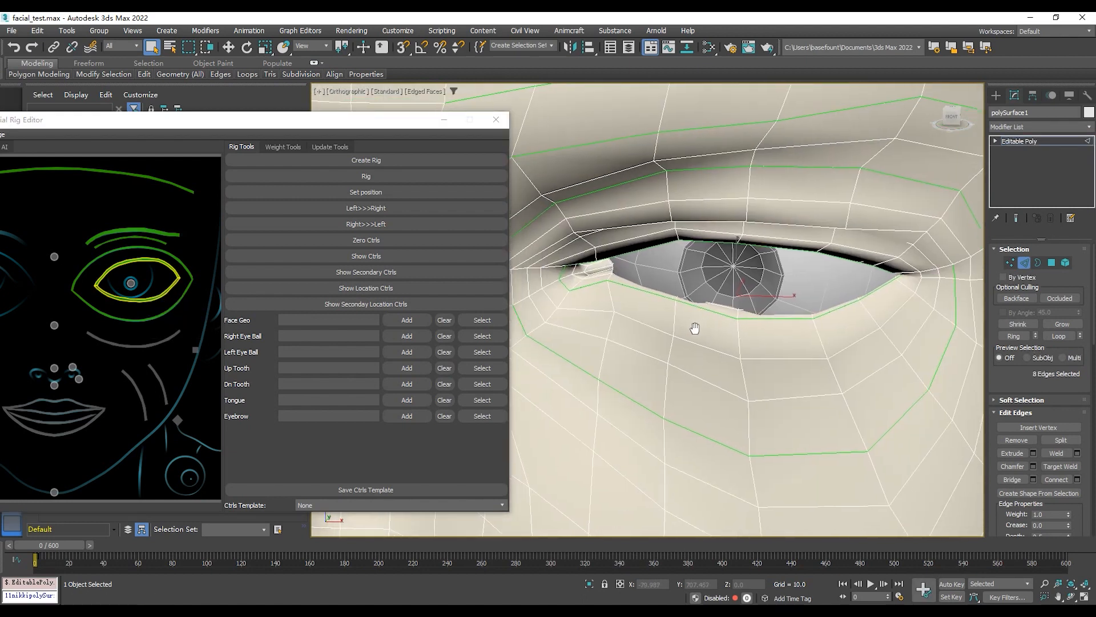
scroll(699, 351, down, 4)
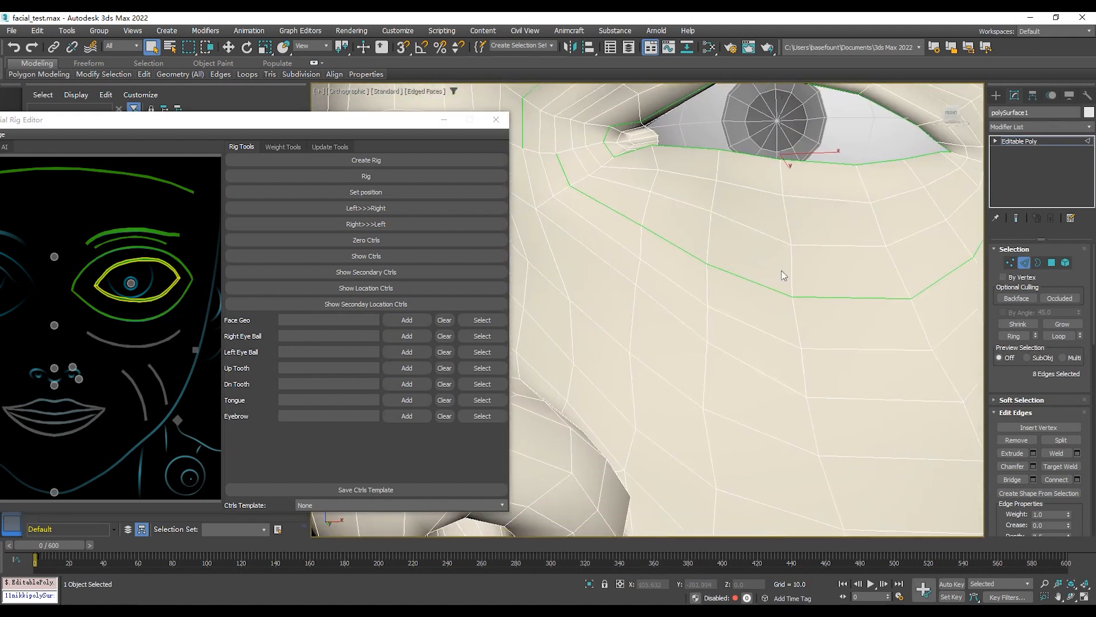
alt+middle_drag(808, 299, 786, 263)
scroll(802, 270, down, 2)
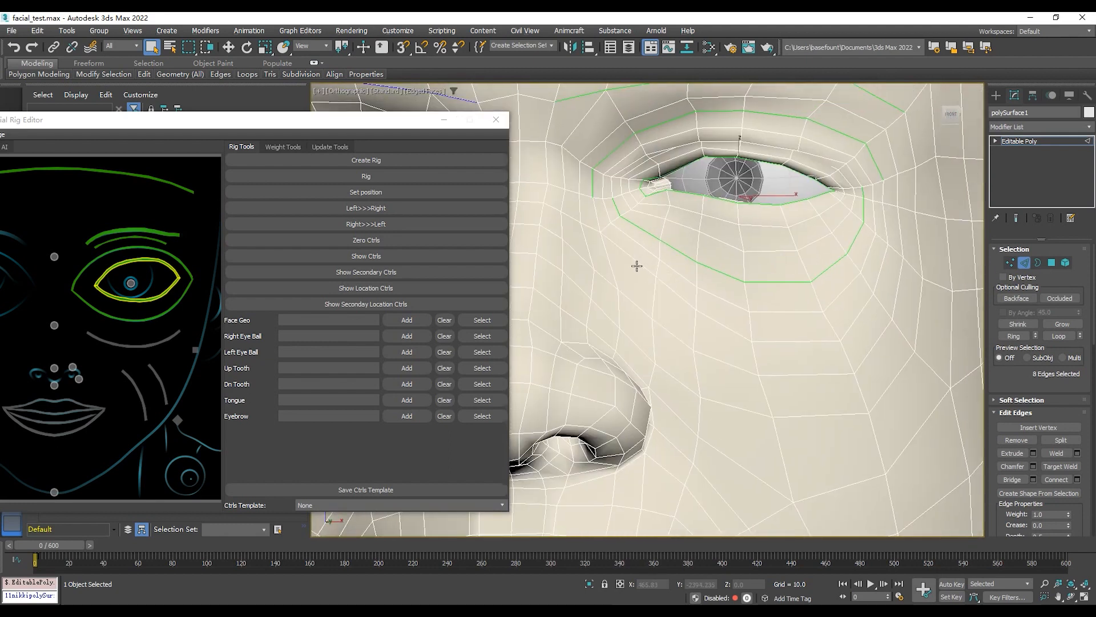
click(657, 278)
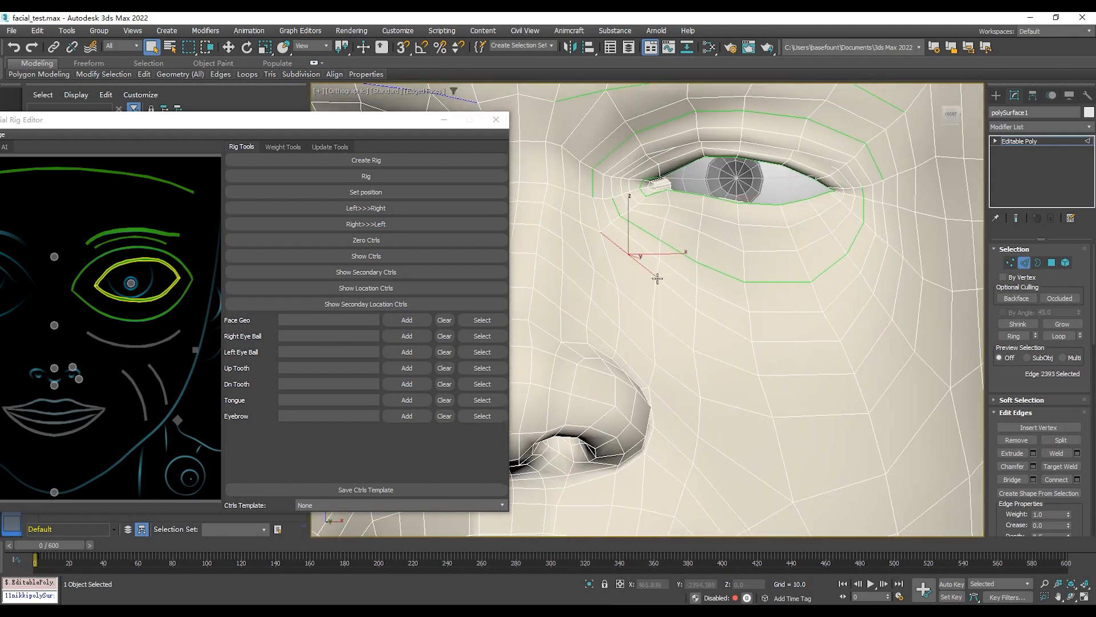
ctrl+click(686, 302)
ctrl+click(739, 334)
ctrl+click(811, 341)
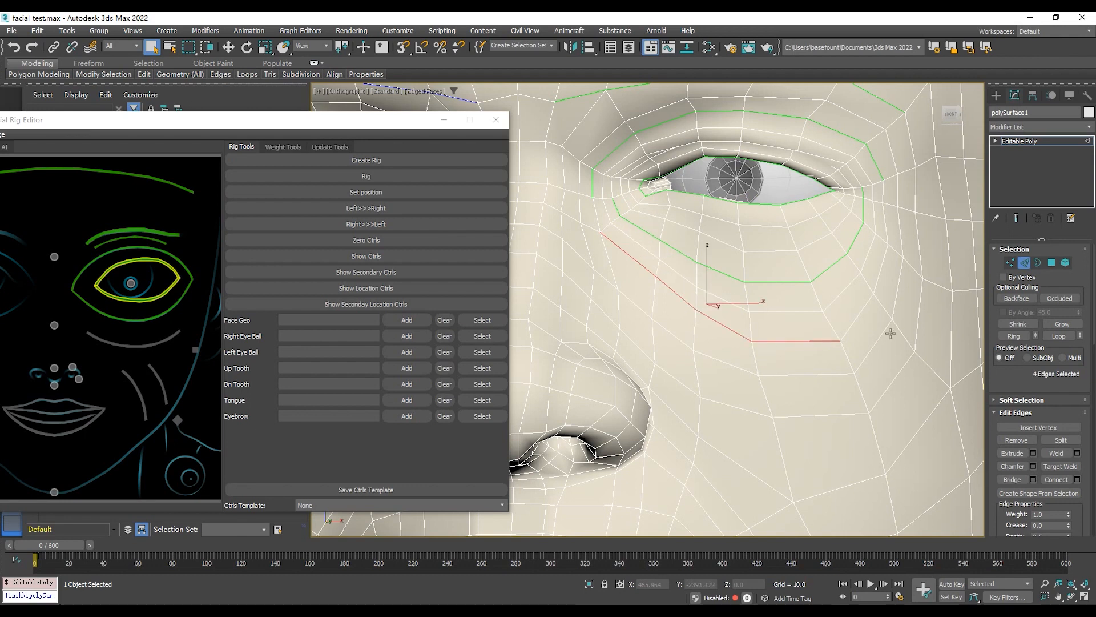
ctrl+click(859, 316)
ctrl+click(881, 268)
click(154, 344)
Step: Leave edge selection and examine the edge flow around the left cheek and mouth corner from the front
scroll(685, 366, down, 4)
alt+middle_drag(724, 369, 742, 311)
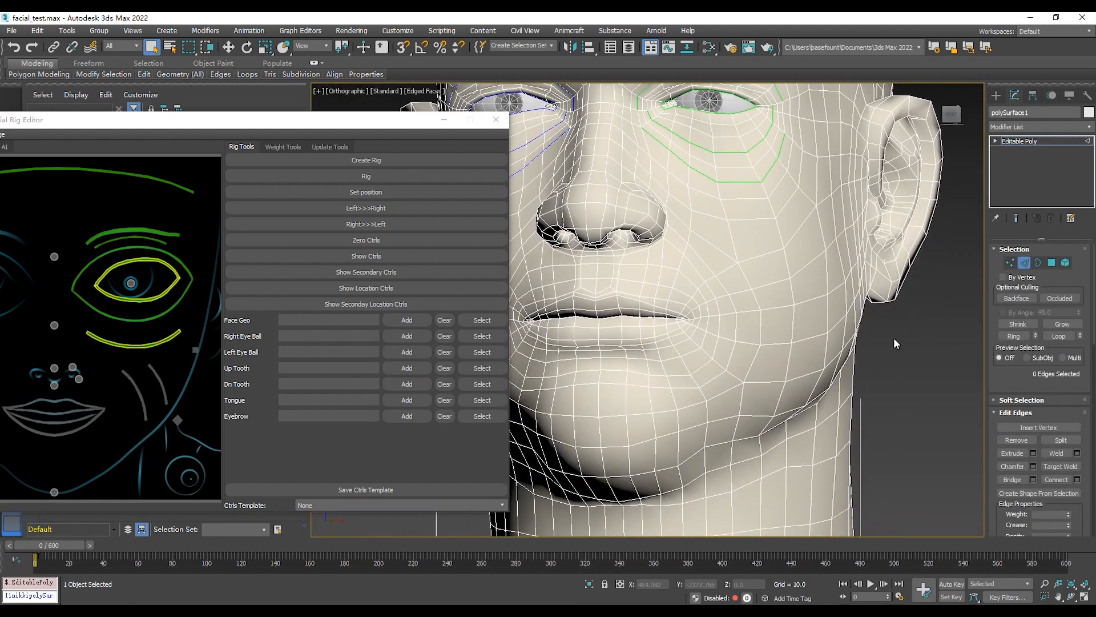
click(737, 272)
click(1026, 141)
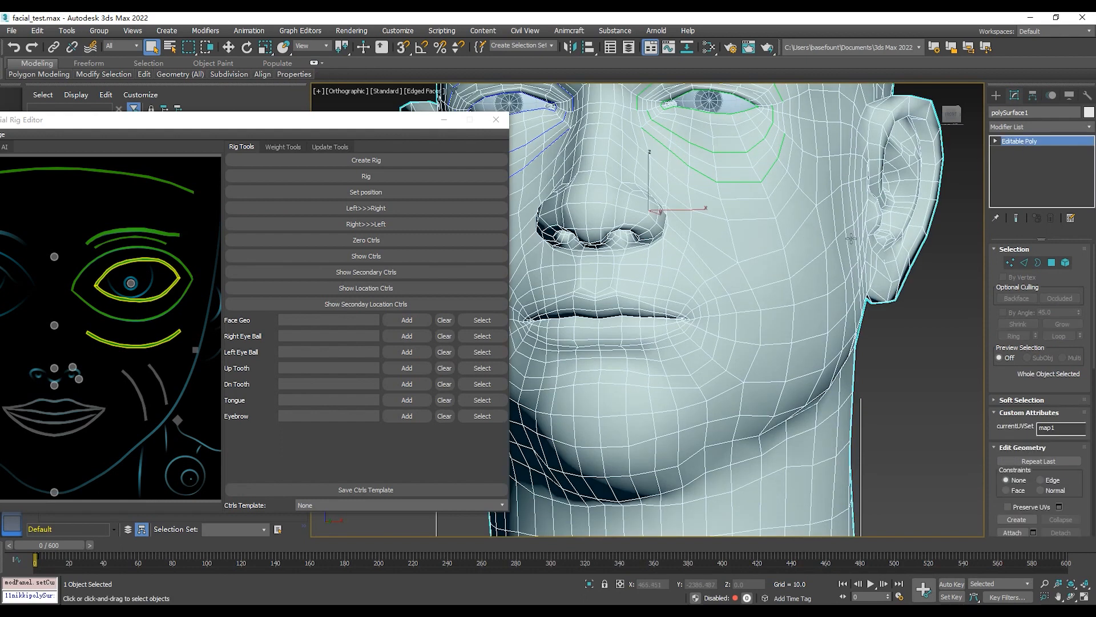
scroll(850, 239, down, 4)
click(876, 249)
click(811, 247)
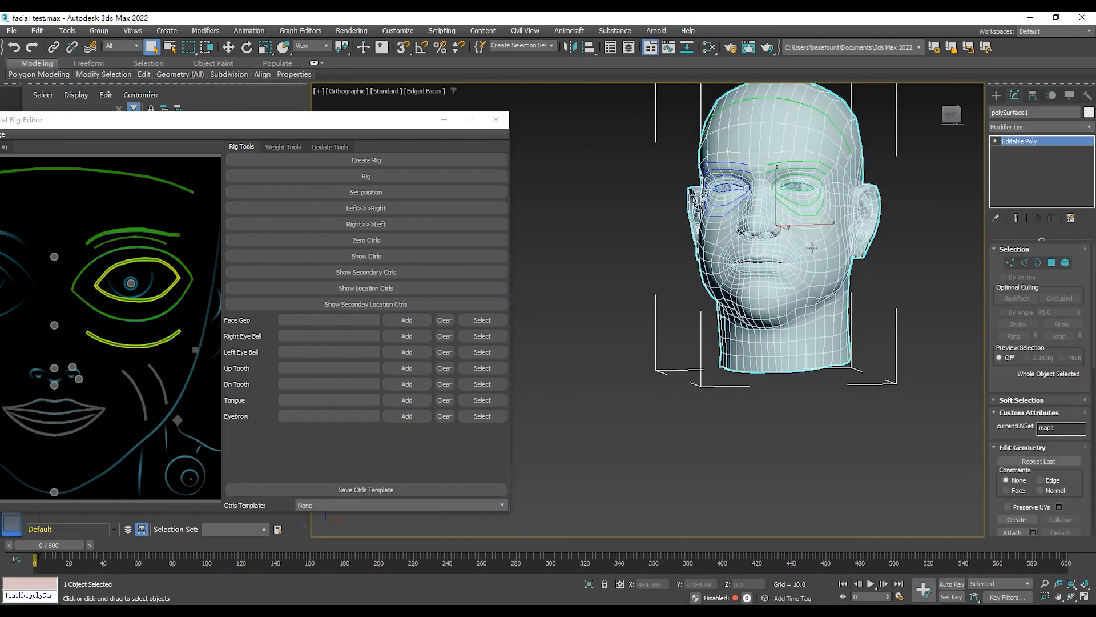
scroll(800, 260, up, 2)
key(f)
scroll(780, 332, up, 5)
middle_drag(827, 341, 839, 289)
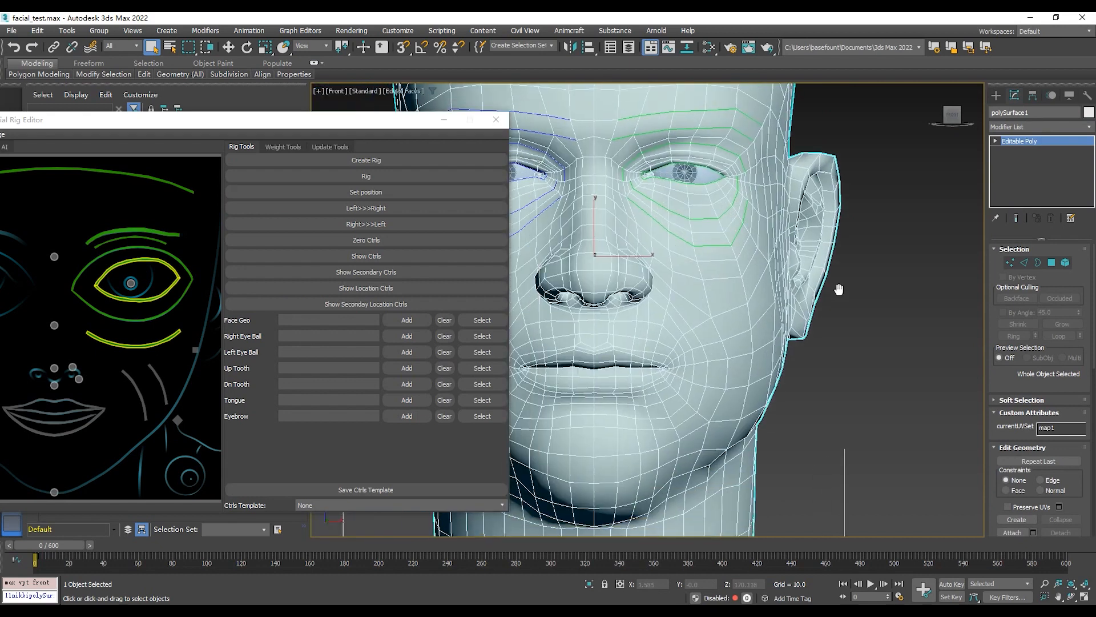
scroll(715, 362, up, 4)
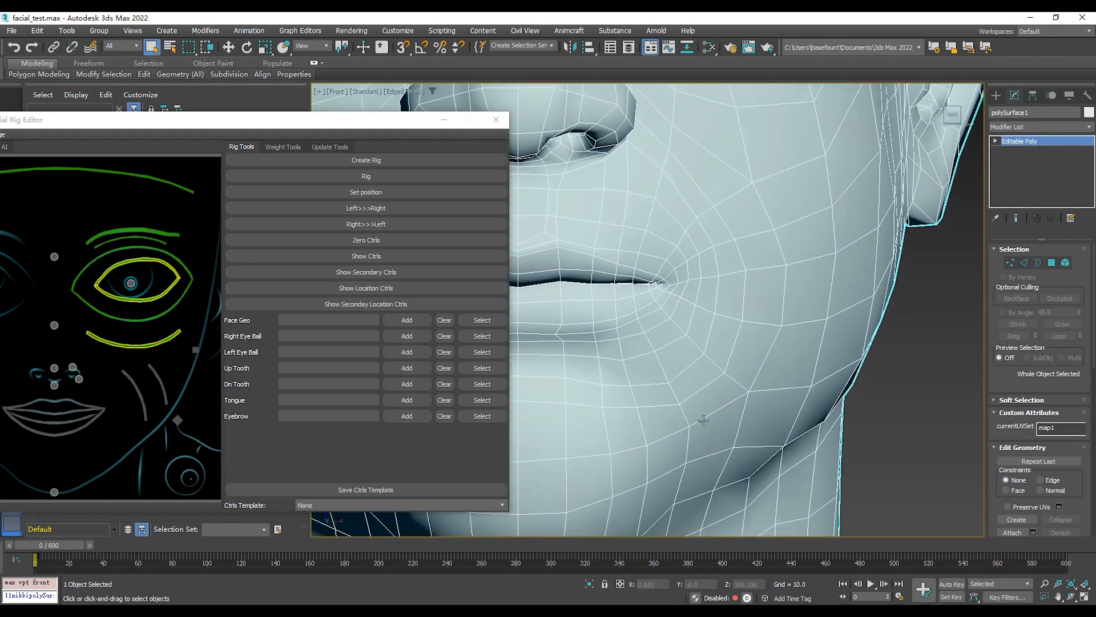
mouse_move(831, 243)
middle_down()
mouse_move(815, 276)
mouse_move(837, 247)
middle_up()
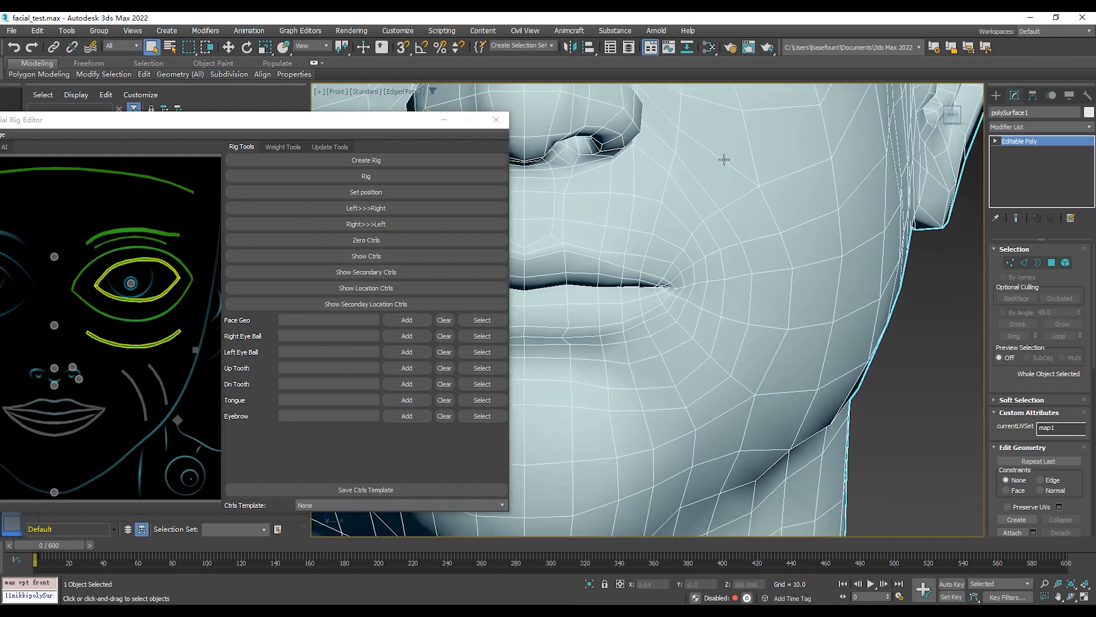
Step: Select six edges curving from beside the nose around the left mouth corner toward the chin and create the inner cheek location curve
click(1025, 262)
click(748, 181)
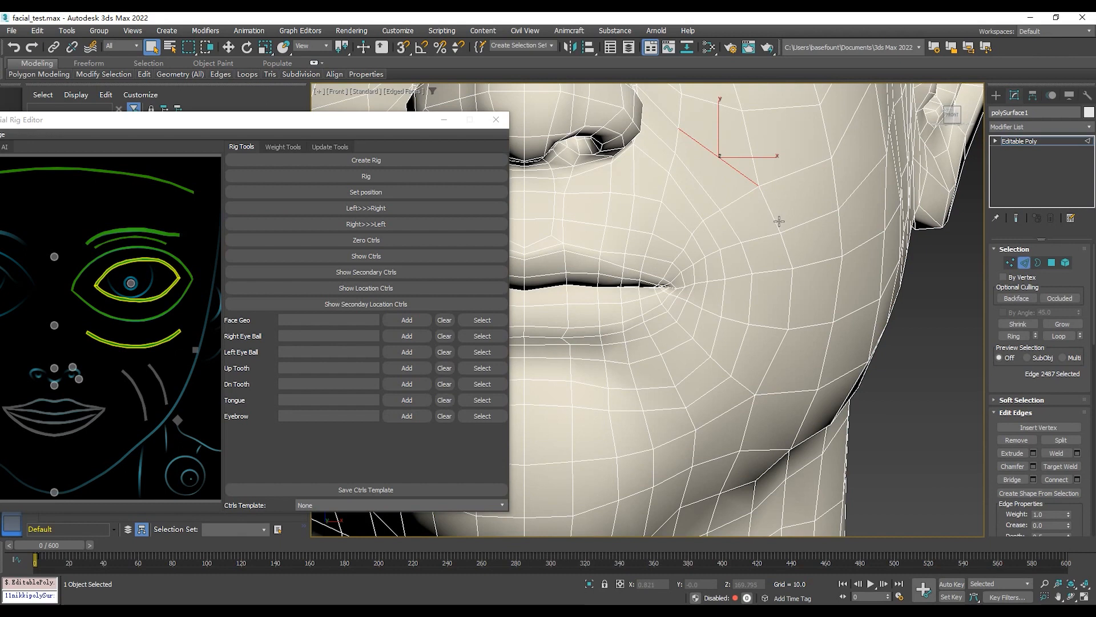
ctrl+click(777, 224)
ctrl+click(792, 262)
ctrl+click(791, 308)
ctrl+click(771, 375)
ctrl+click(733, 412)
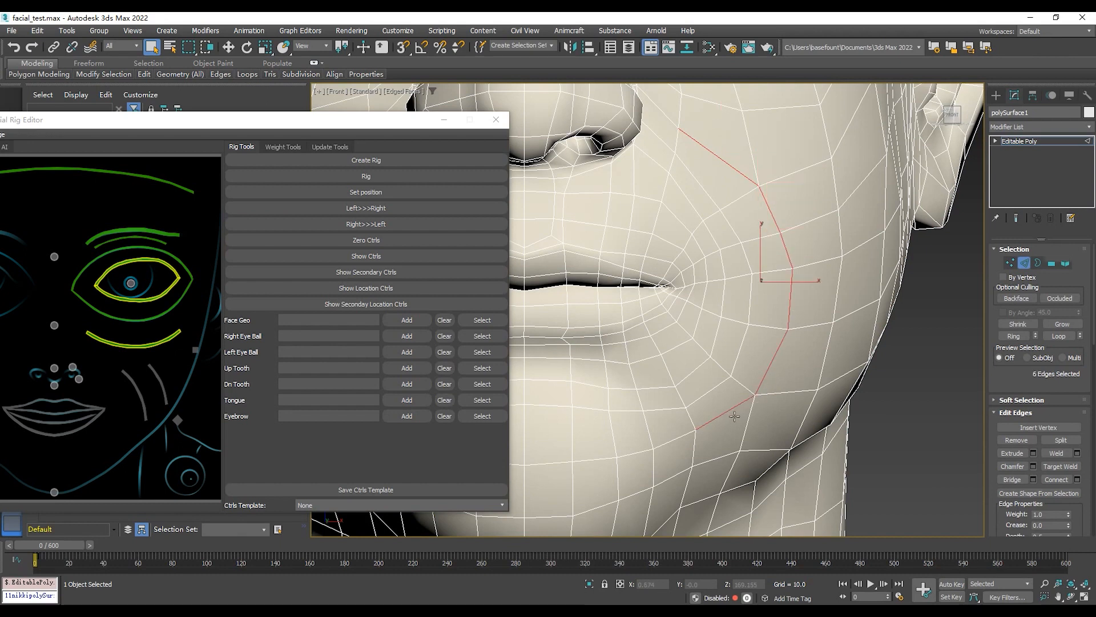
right_click(139, 389)
click(157, 393)
Step: Select four consecutive edges running down the side of the left cheek and create the outer cheek location curve
alt+middle_drag(793, 366, 260, 383)
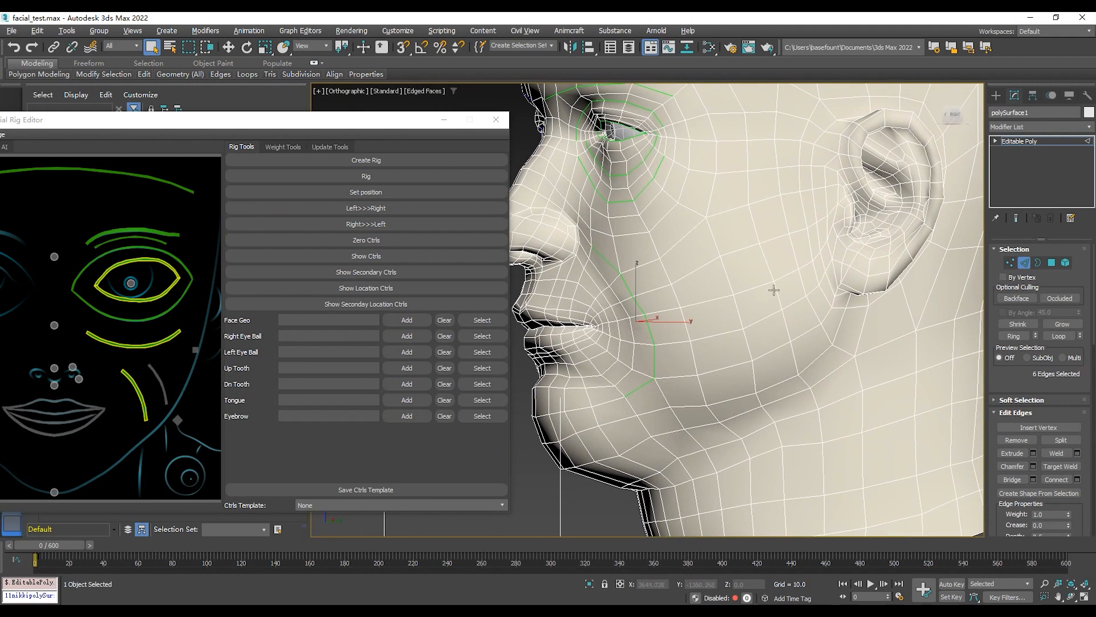
click(718, 240)
ctrl+click(735, 283)
click(730, 276)
ctrl+click(717, 241)
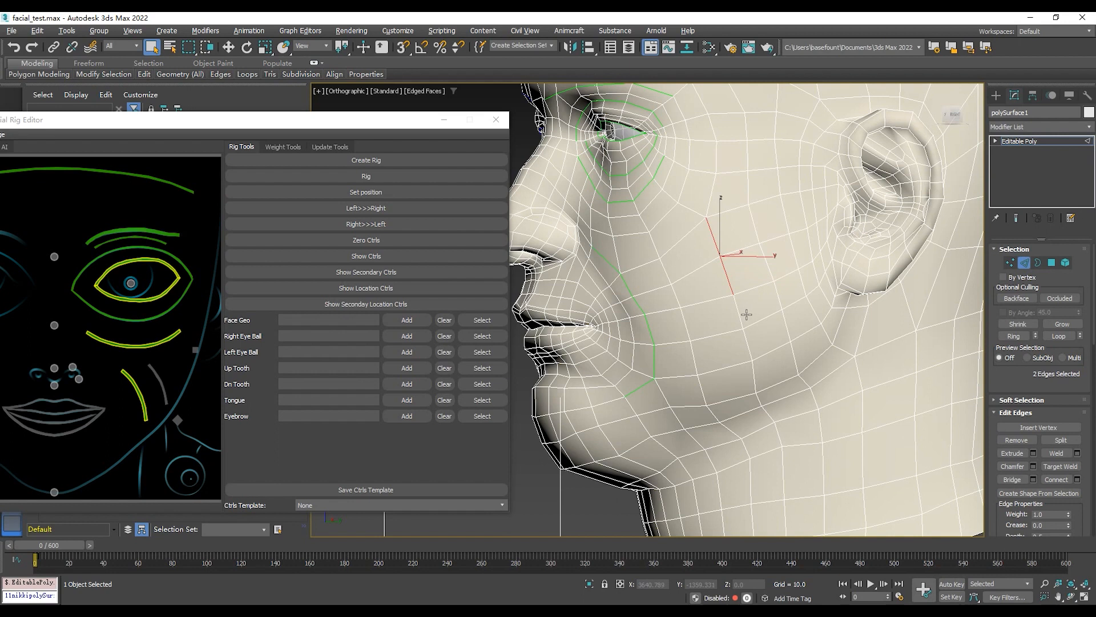
ctrl+click(743, 314)
ctrl+click(755, 355)
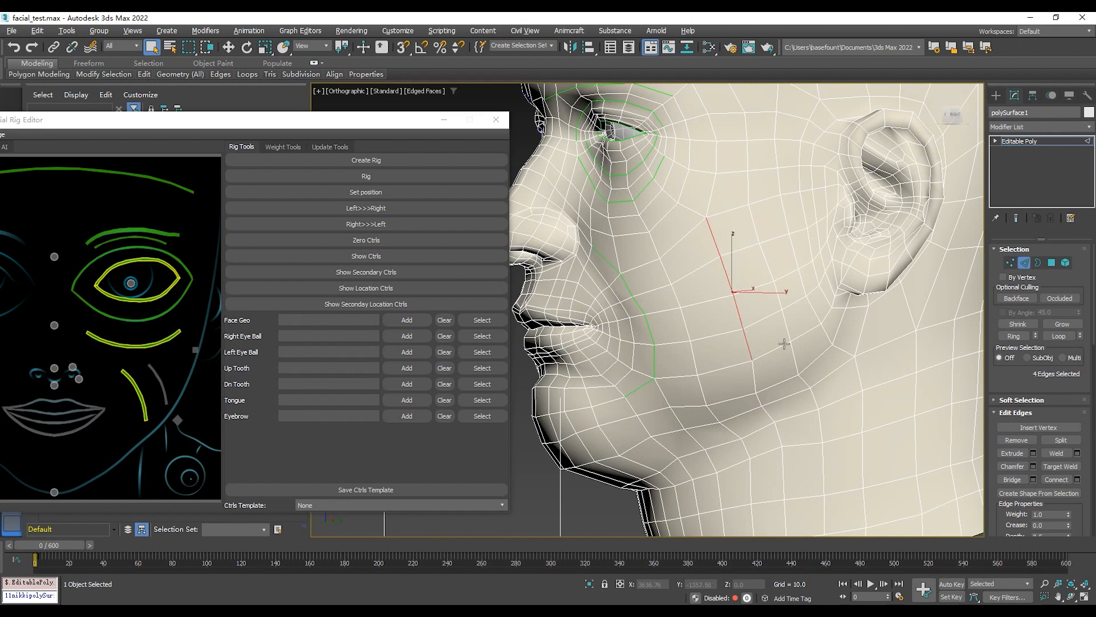
right_click(160, 382)
click(182, 390)
Step: In the front view, select the upper lip's outer edge row between the mouth corners and create the outer upper lip location curve
key(f)
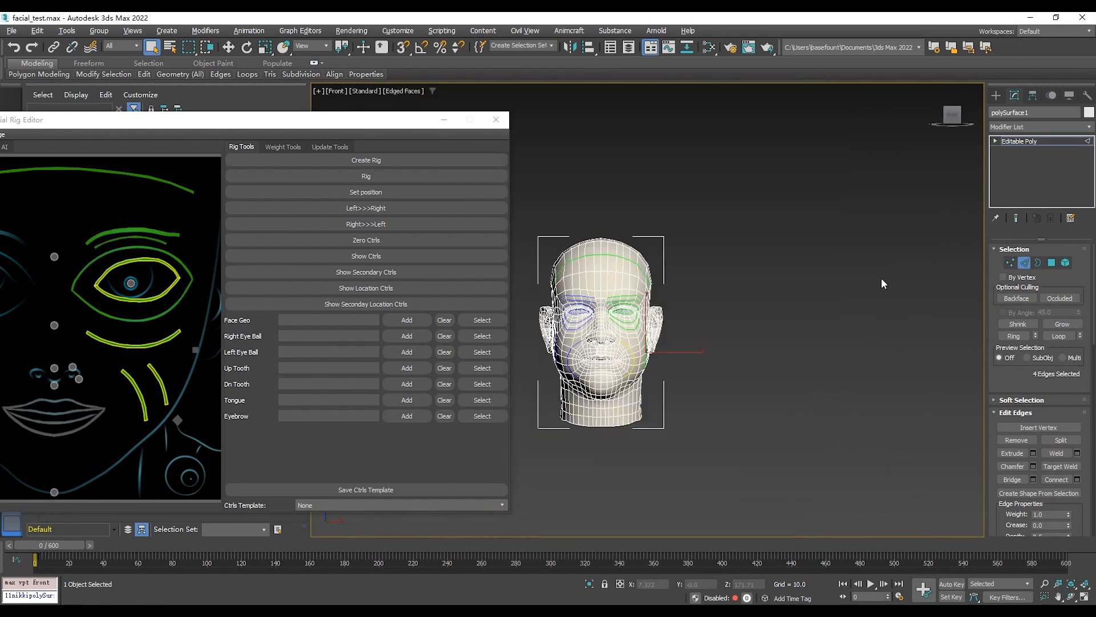
key(z)
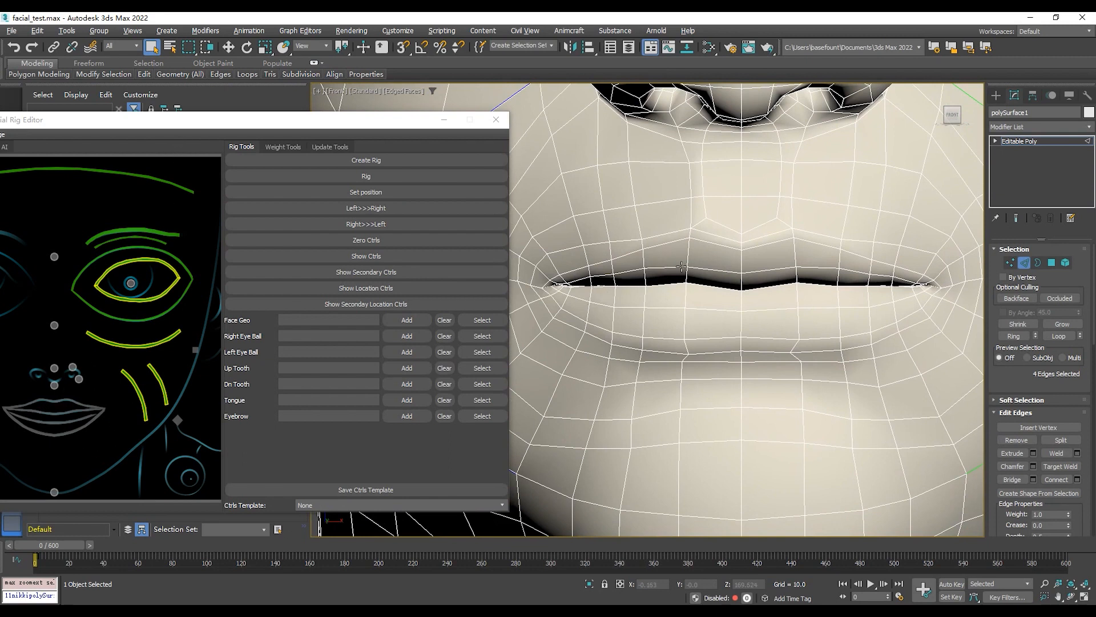
click(548, 285)
double_click(943, 289)
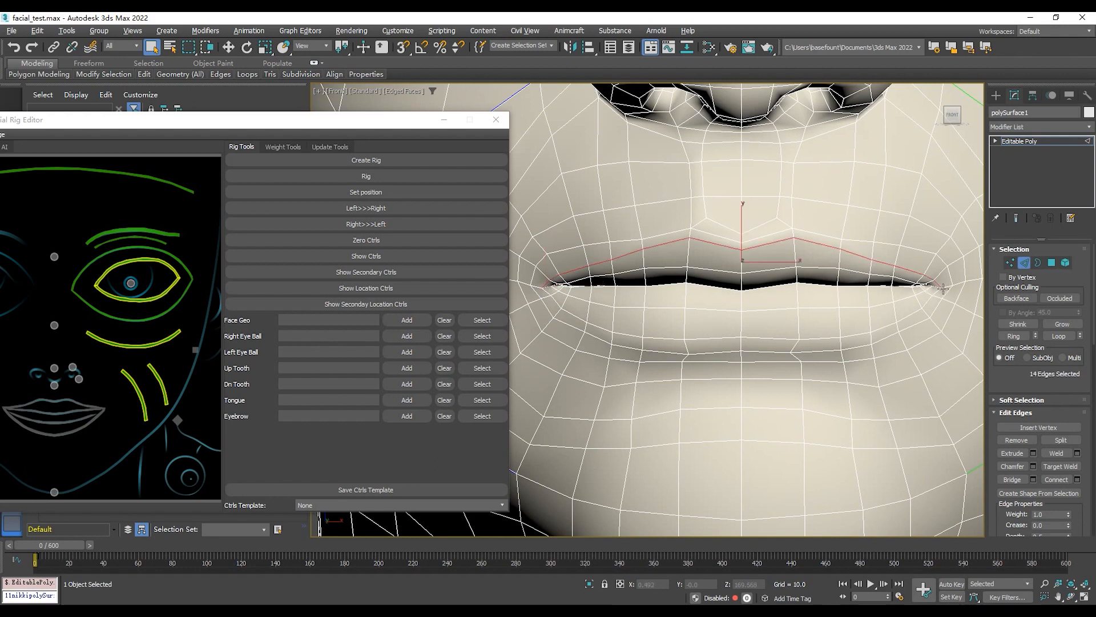
click(71, 405)
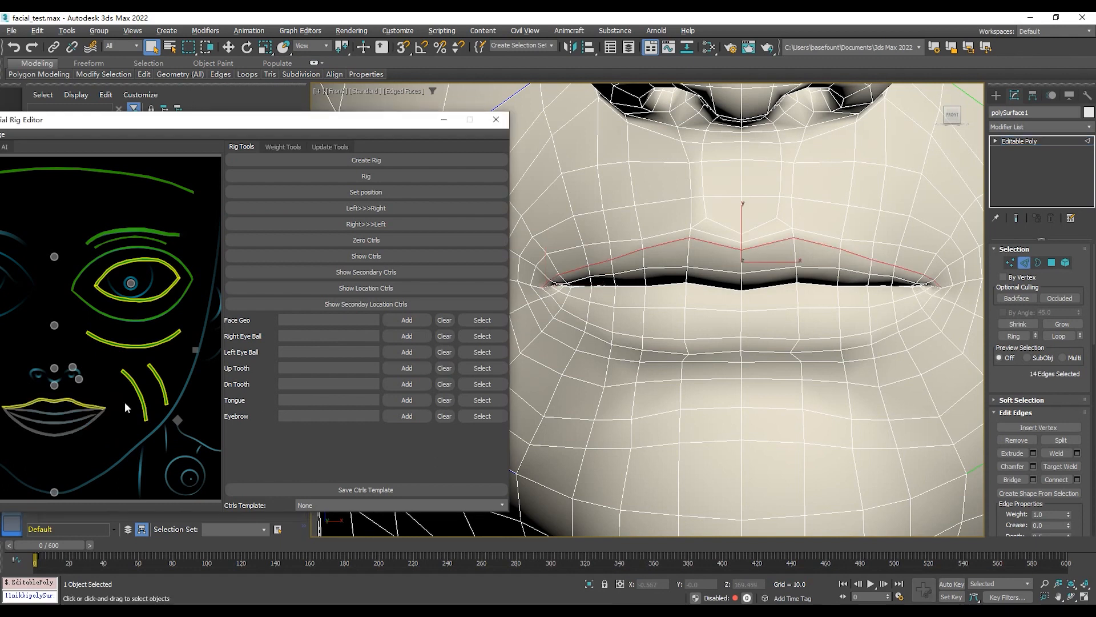
Step: Select the lower lip's outer edge row between the mouth corners and create the outer lower lip location curve
click(553, 297)
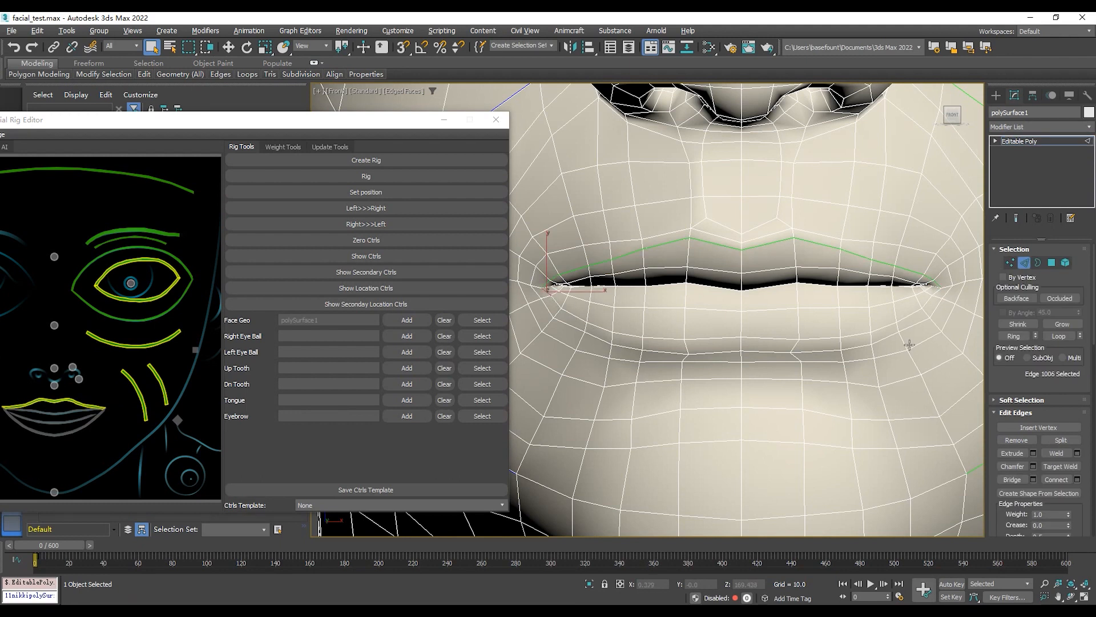
key(ctrl+z)
click(941, 298)
click(550, 297)
scroll(525, 313, up, 5)
click(595, 279)
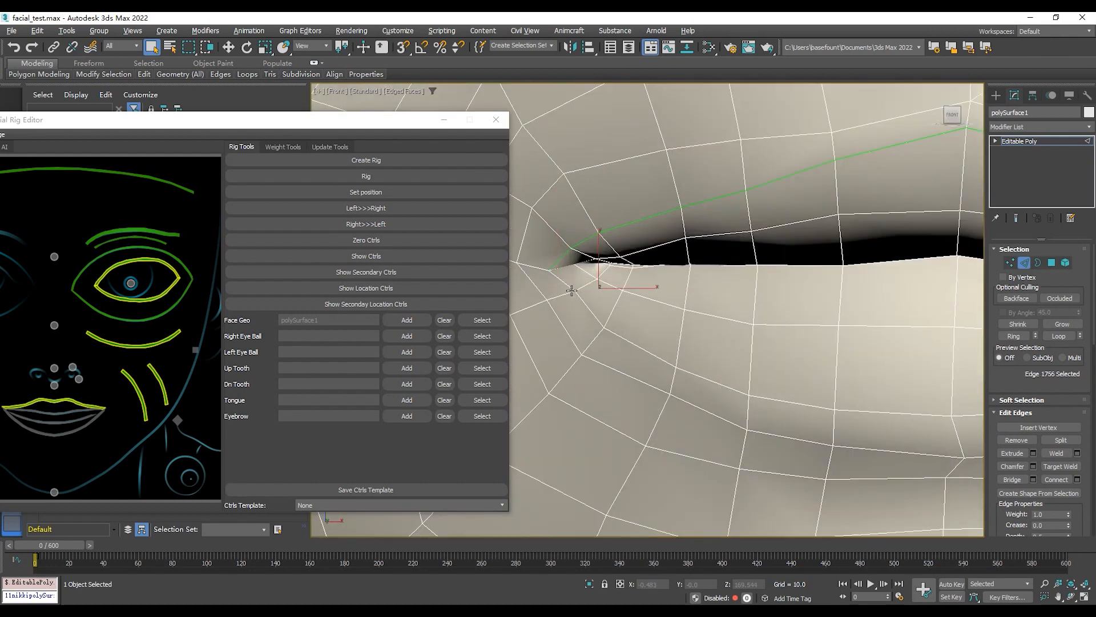
scroll(813, 304, down, 5)
scroll(825, 286, up, 6)
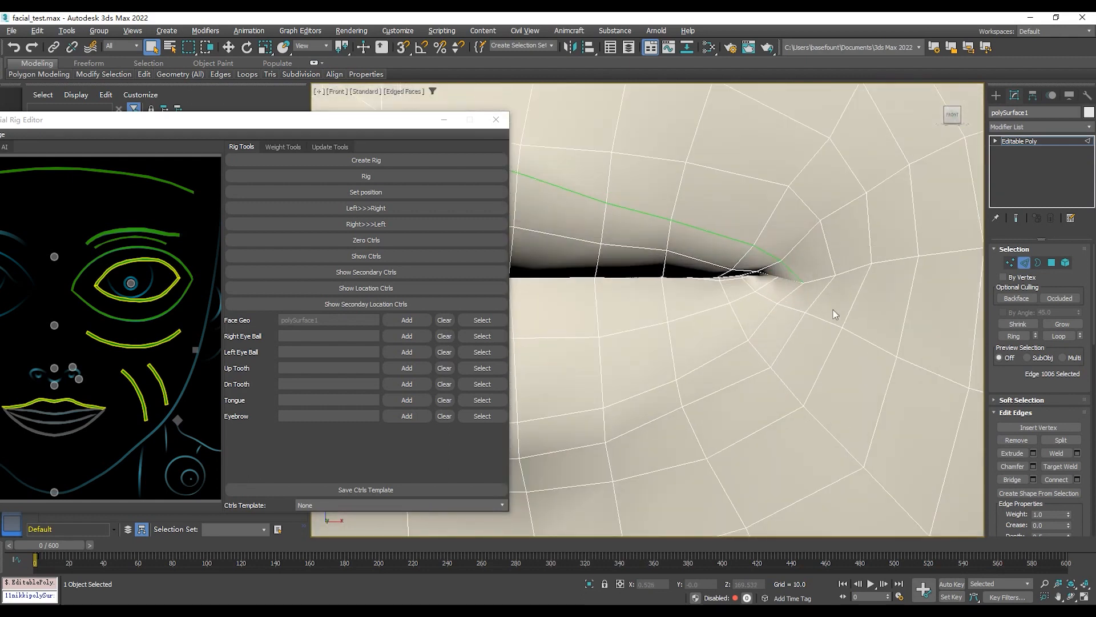
double_click(795, 299)
scroll(692, 321, down, 5)
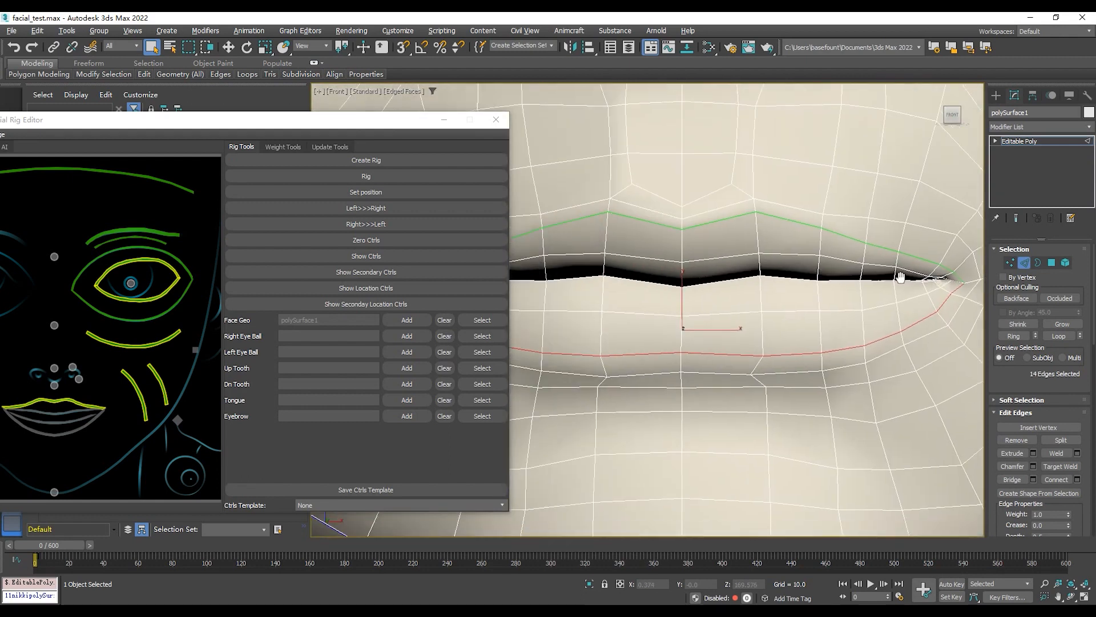
click(73, 429)
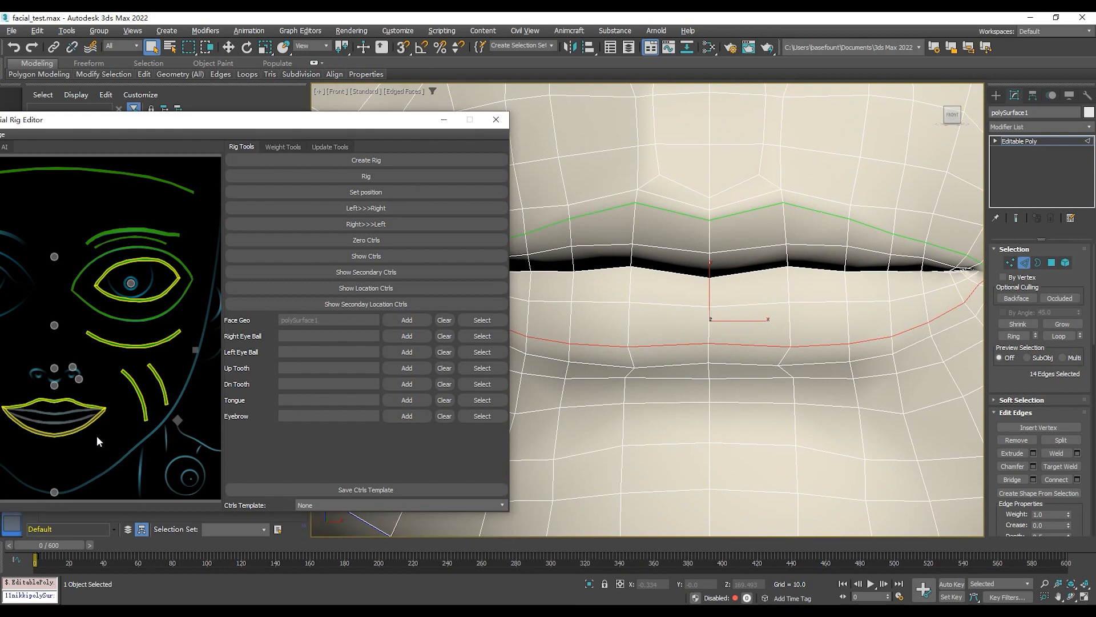
click(73, 449)
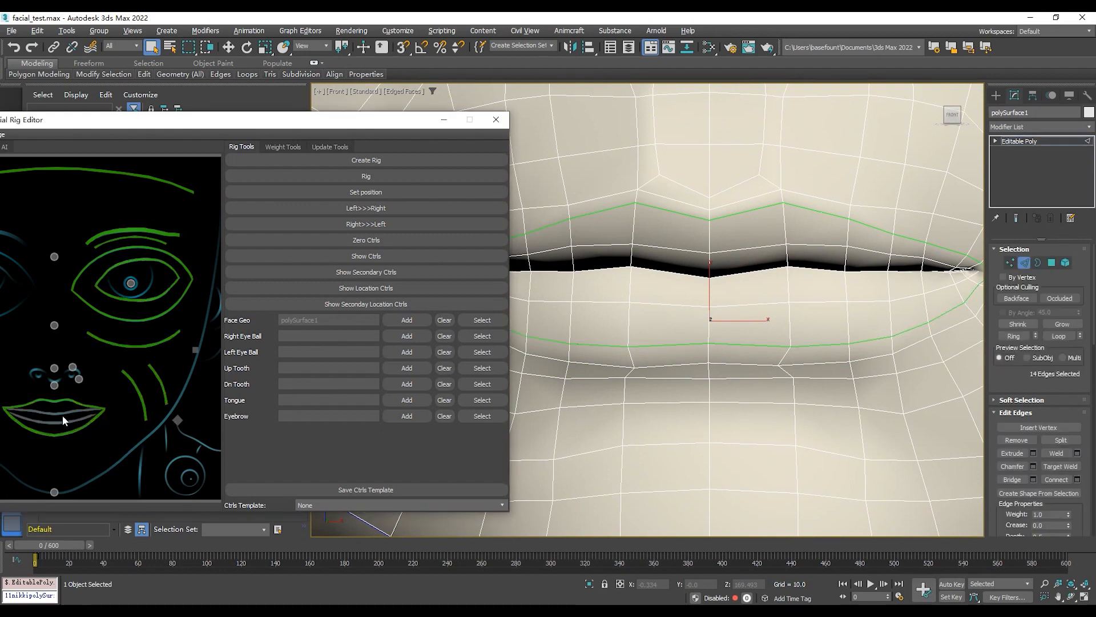
Step: Select the 12-edge row along the mouth opening from corner to corner and create the inner upper lip location curve
alt+middle_drag(753, 286, 751, 231)
click(697, 250)
scroll(919, 303, up, 10)
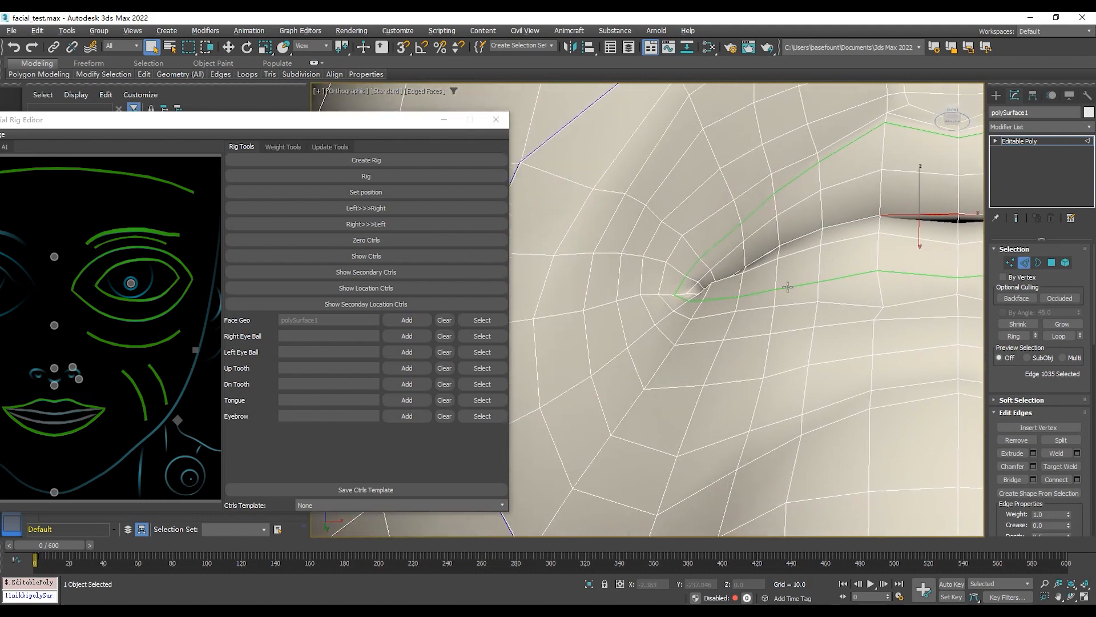
alt+middle_drag(650, 162, 671, 291)
click(654, 305)
scroll(879, 240, down, 5)
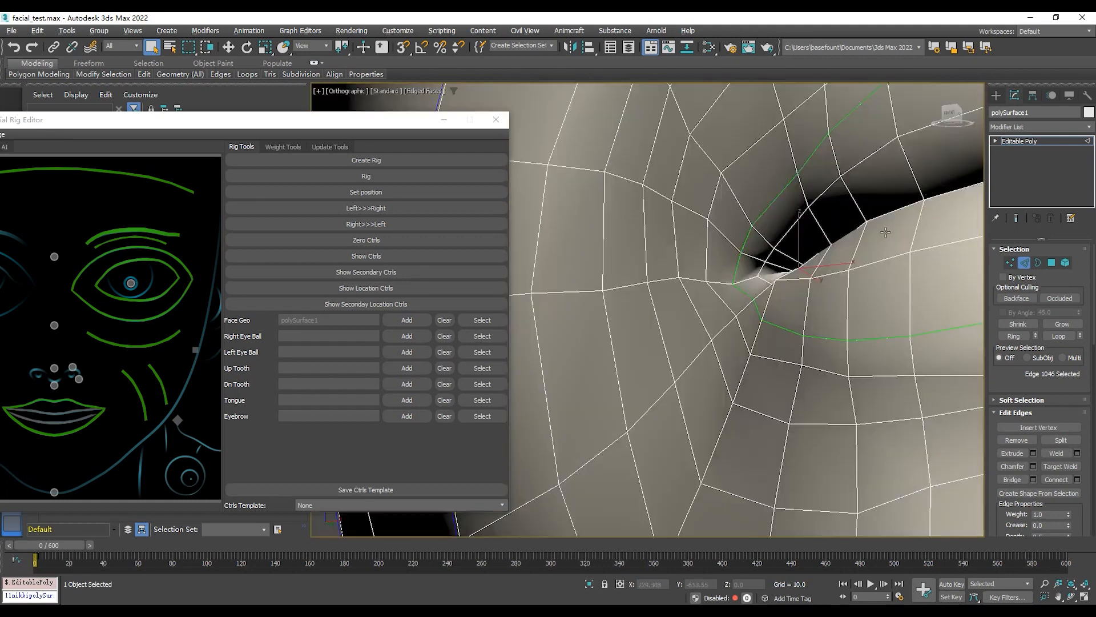
alt+middle_drag(886, 232, 645, 252)
middle_drag(834, 255, 753, 293)
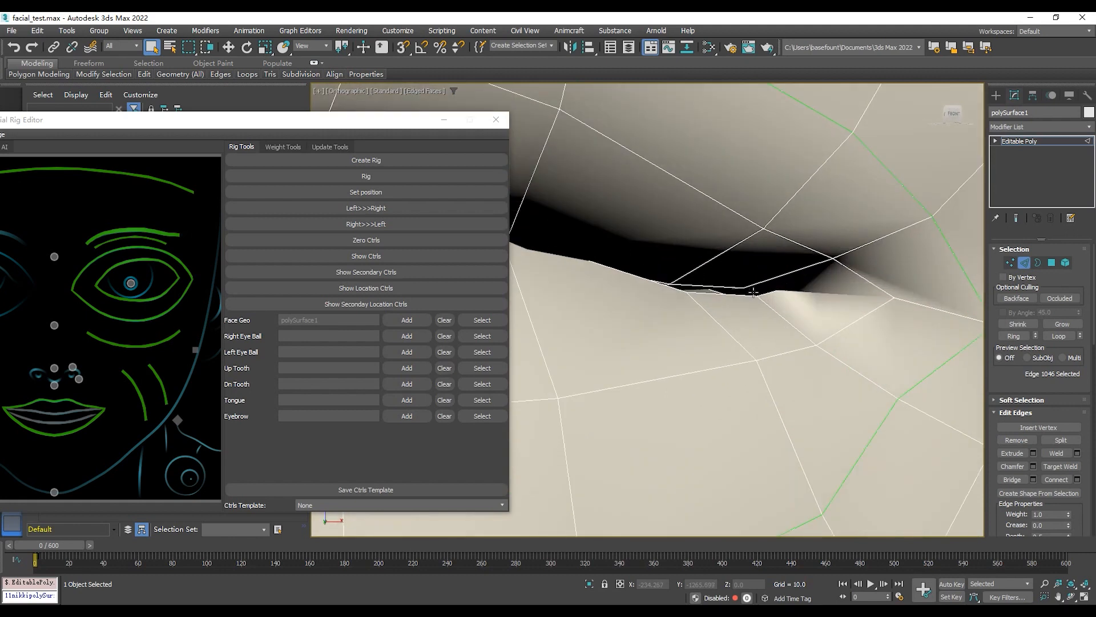
ctrl+click(718, 291)
scroll(717, 291, down, 6)
alt+middle_drag(742, 296, 693, 314)
middle_drag(671, 232, 826, 242)
click(71, 409)
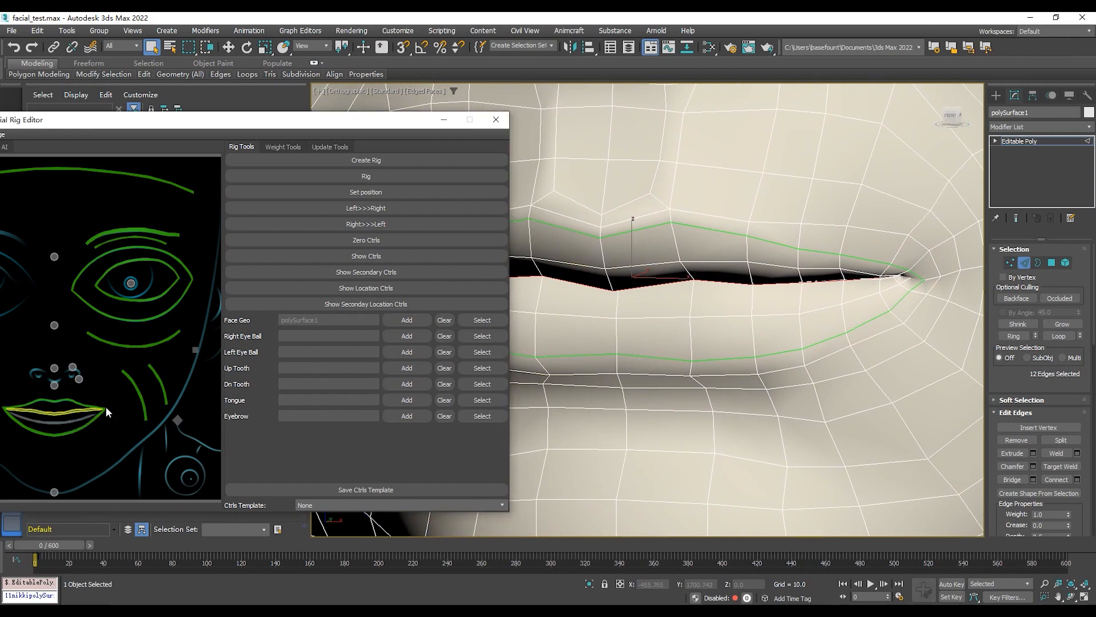
Step: Select the 12-edge row along the lower lip's inner rim between the mouth corners and create the inner lower lip location curve
scroll(881, 287, up, 2)
scroll(808, 286, up, 5)
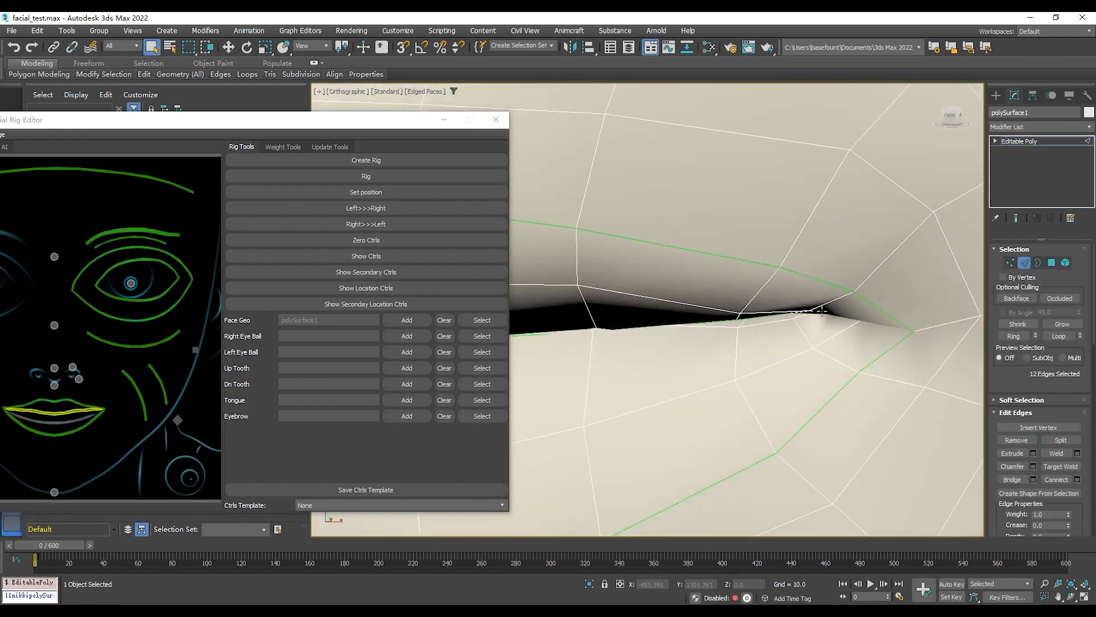
click(780, 310)
scroll(816, 320, down, 6)
alt+middle_drag(606, 306, 621, 385)
scroll(670, 280, up, 5)
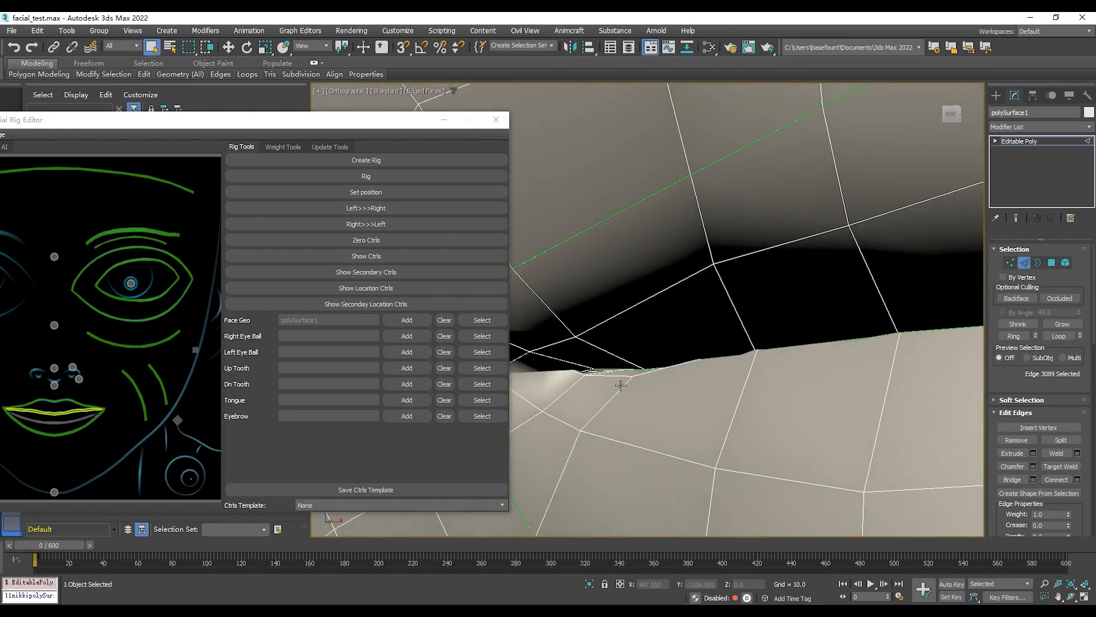
double_click(613, 379)
click(50, 422)
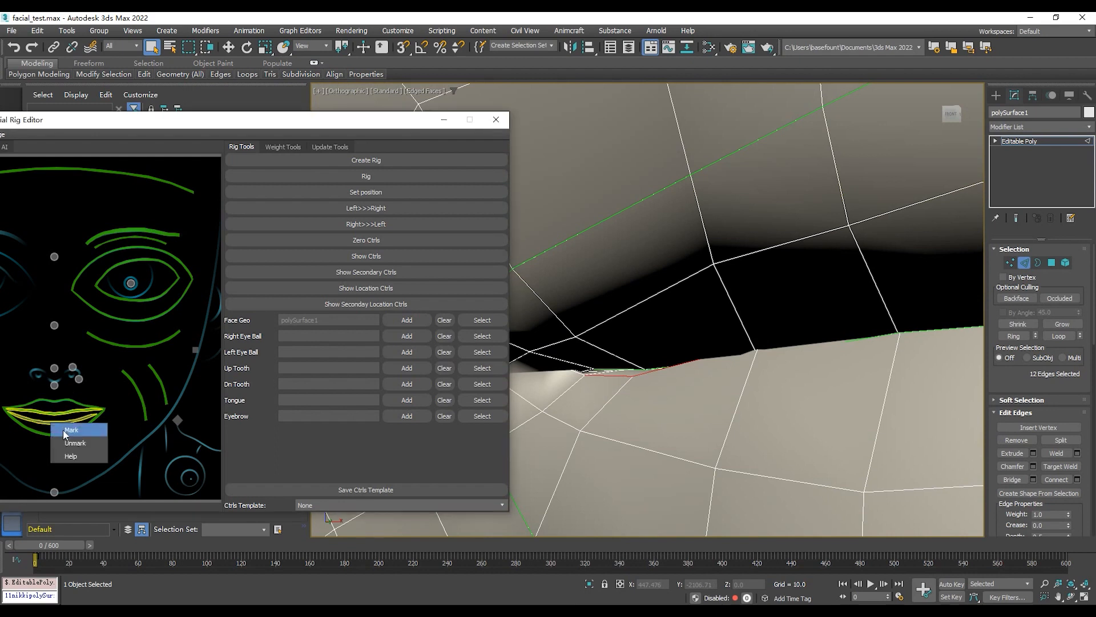
Step: Switch to vertex selection and mark the centre vertex between the eyebrows as the brow centre location
scroll(847, 351, down, 3)
scroll(851, 352, down, 4)
alt+middle_drag(883, 350, 650, 307)
alt+middle_drag(860, 326, 832, 318)
scroll(832, 318, down, 2)
drag(328, 126, 367, 101)
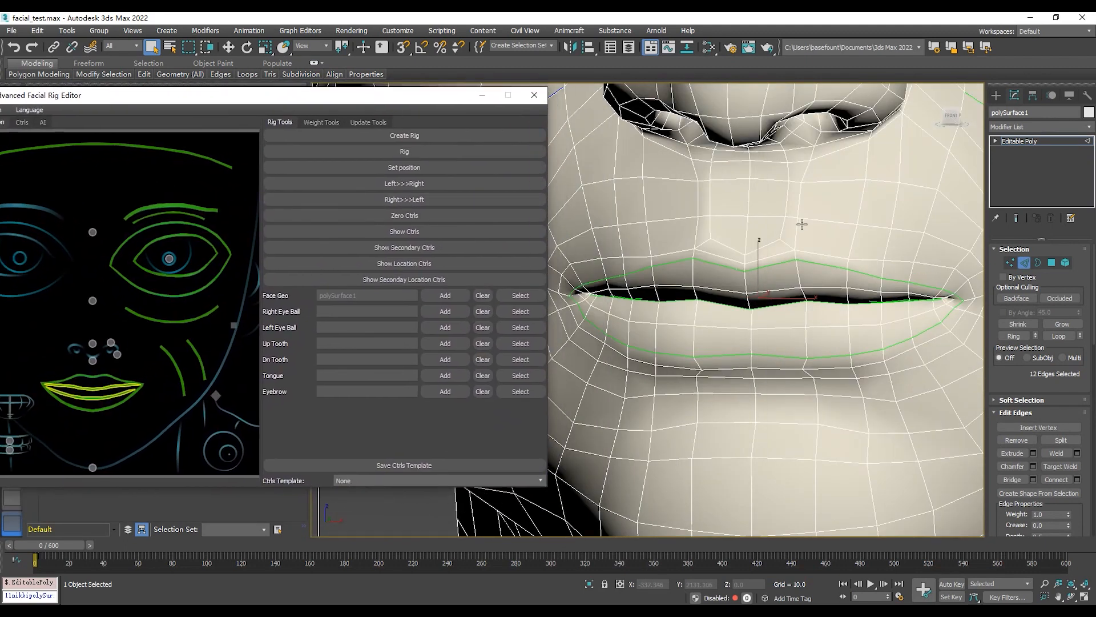
scroll(802, 225, down, 4)
middle_drag(828, 190, 815, 290)
key(z)
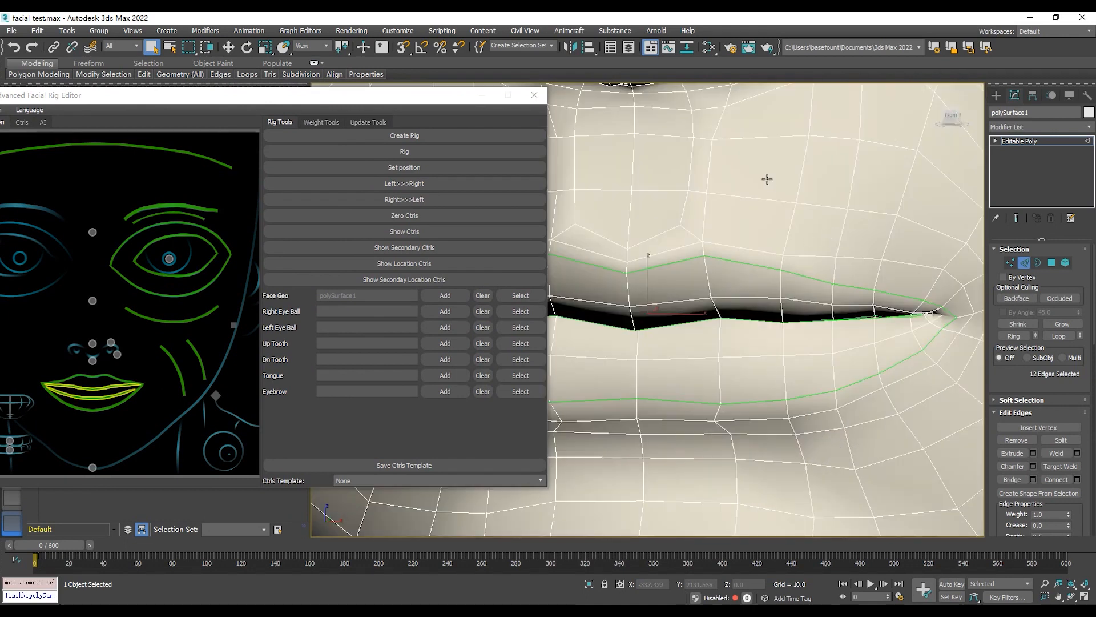
scroll(766, 177, down, 4)
middle_drag(782, 190, 760, 340)
key(f)
scroll(666, 311, up, 8)
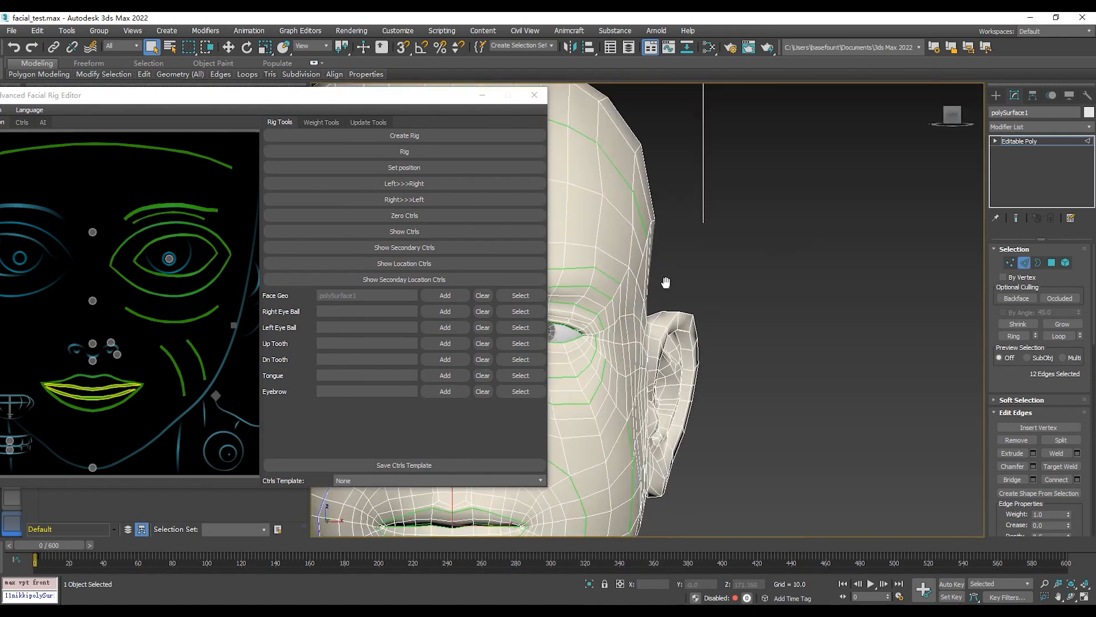
click(1010, 263)
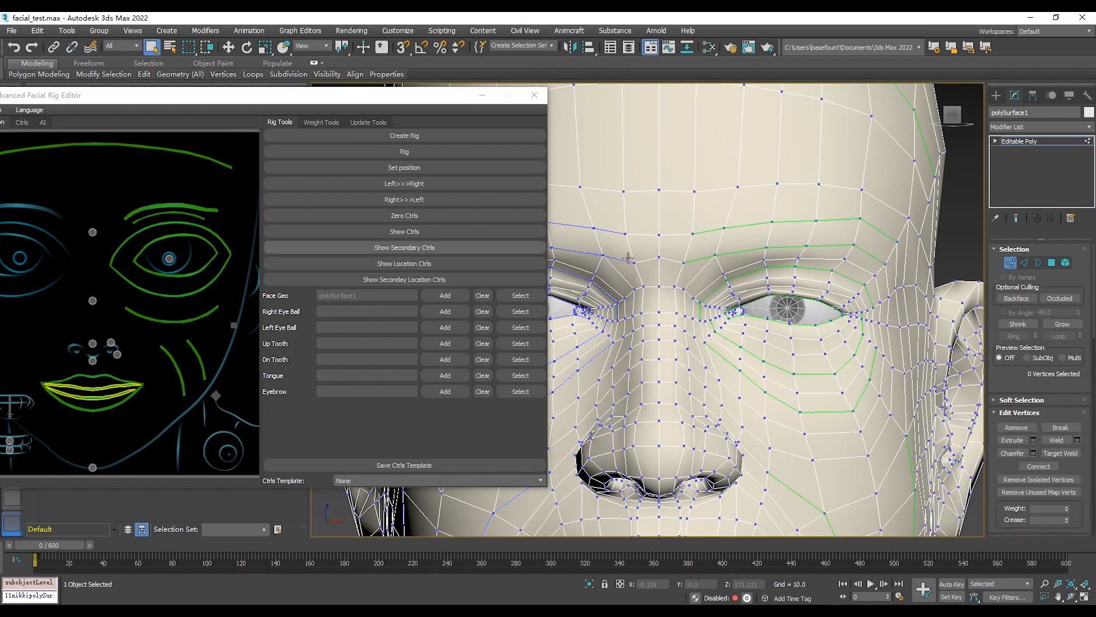
click(660, 234)
click(93, 232)
Step: Mark the vertex on the nose bridge and the vertex on the nose tip as their location points
middle_drag(672, 366, 742, 282)
click(92, 301)
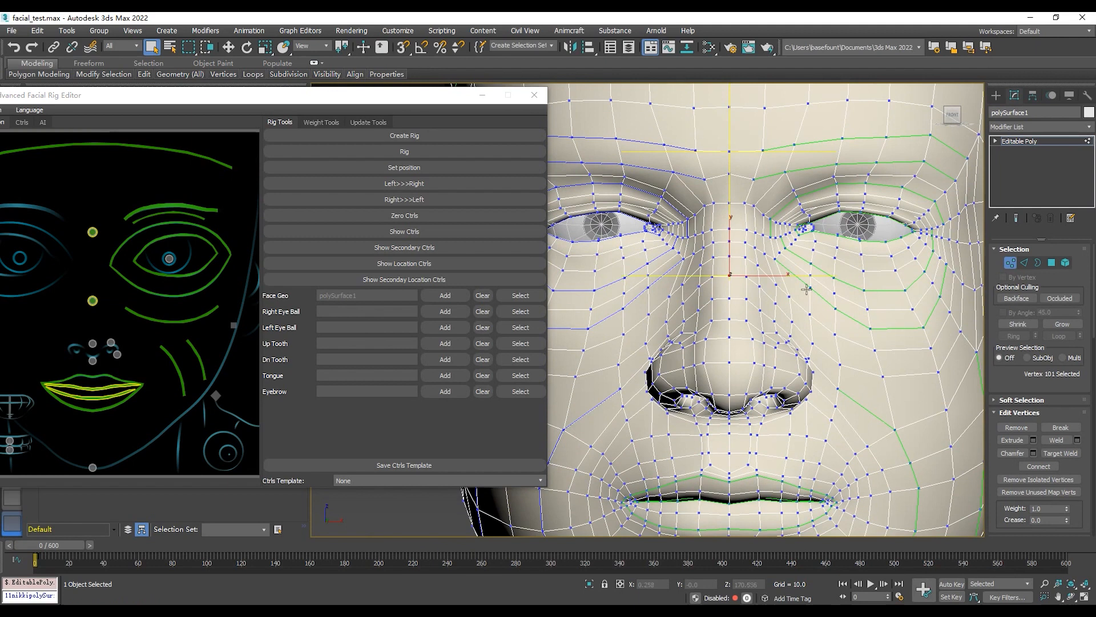
alt+middle_drag(801, 284, 729, 289)
alt+middle_drag(696, 242, 777, 309)
scroll(789, 391, up, 3)
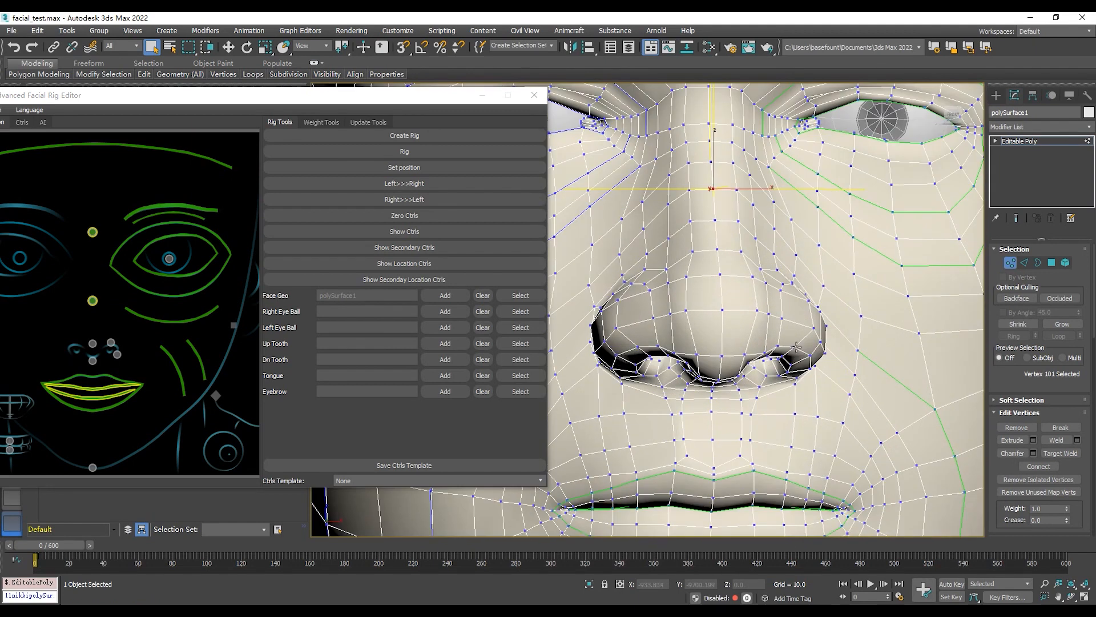
click(729, 318)
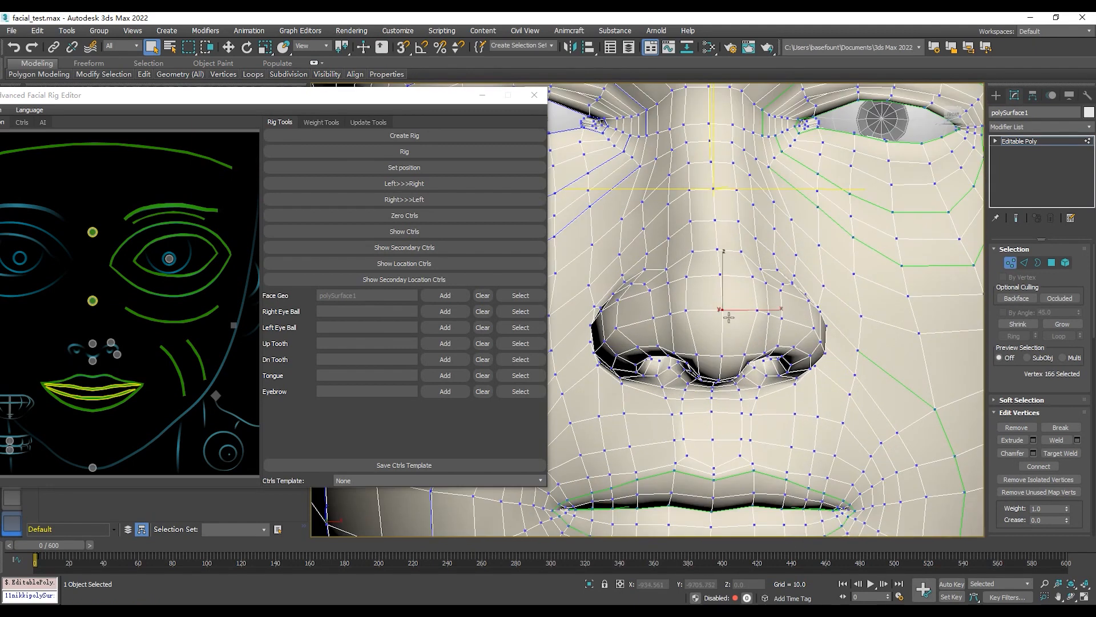
click(93, 344)
Step: From below the nose, select the centre vertex at its base and mark it as the nose base location
alt+middle_drag(792, 392, 755, 309)
scroll(756, 309, up, 5)
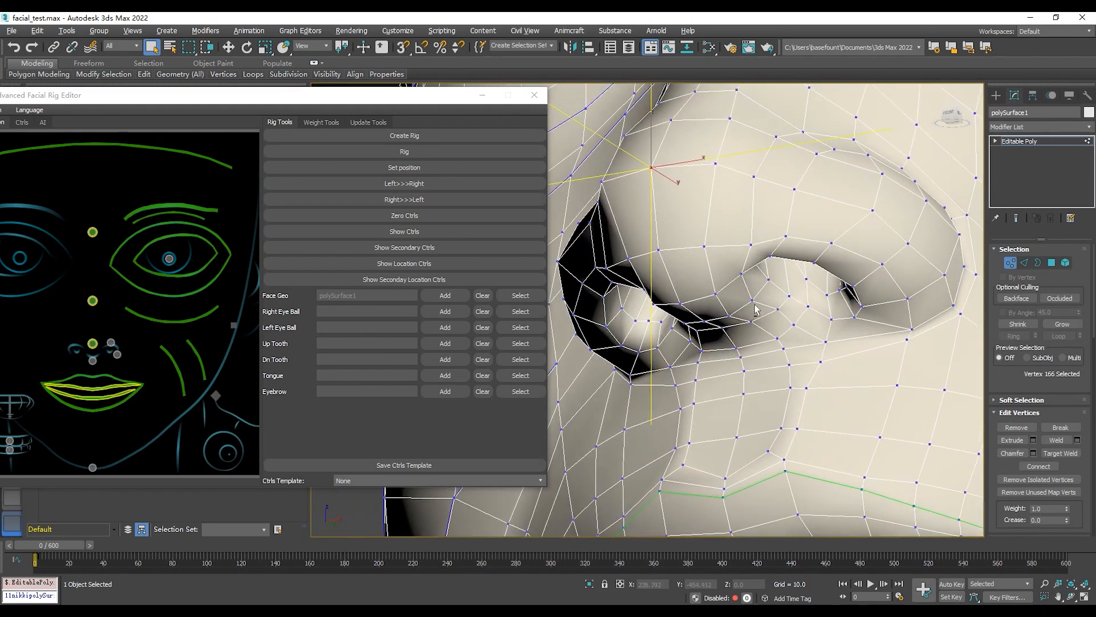
click(744, 363)
click(93, 361)
Step: Mark one vertex on the left nose wing and one at its outer lower corner as the two left nostril locations
alt+middle_drag(827, 273, 800, 220)
click(748, 194)
click(111, 343)
click(837, 306)
right_click(118, 361)
click(137, 366)
Step: Select a vertex directly in front of the left ear opening and mark it as the square location point beside the ear
scroll(836, 286, down, 5)
alt+middle_drag(925, 296, 548, 264)
alt+middle_drag(801, 266, 937, 271)
scroll(742, 257, down, 4)
middle_drag(742, 257, 854, 314)
scroll(756, 319, up, 4)
alt+middle_drag(908, 285, 849, 270)
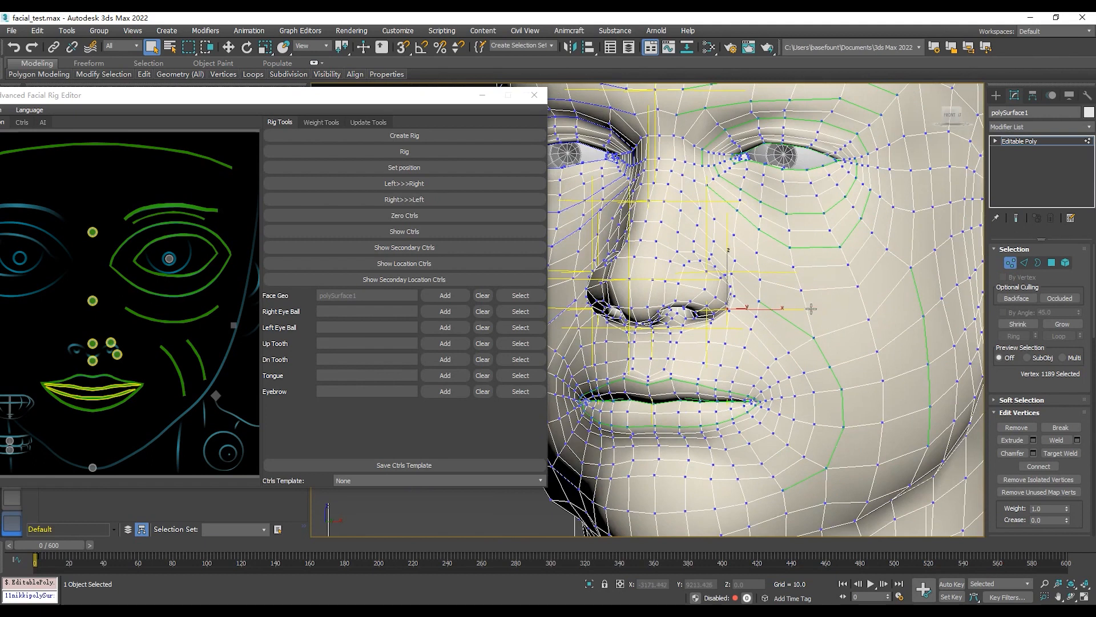
scroll(810, 309, down, 4)
alt+middle_drag(654, 304, 687, 306)
alt+middle_drag(914, 305, 836, 294)
middle_drag(837, 294, 871, 253)
scroll(793, 274, up, 6)
scroll(813, 312, down, 4)
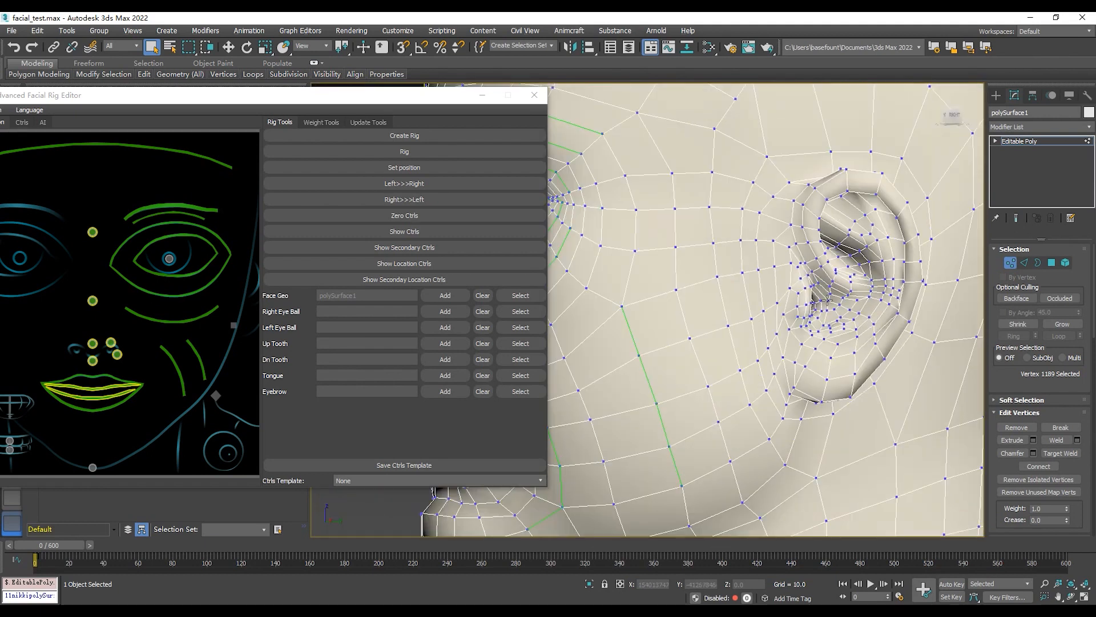
scroll(812, 303, up, 2)
click(766, 307)
click(787, 289)
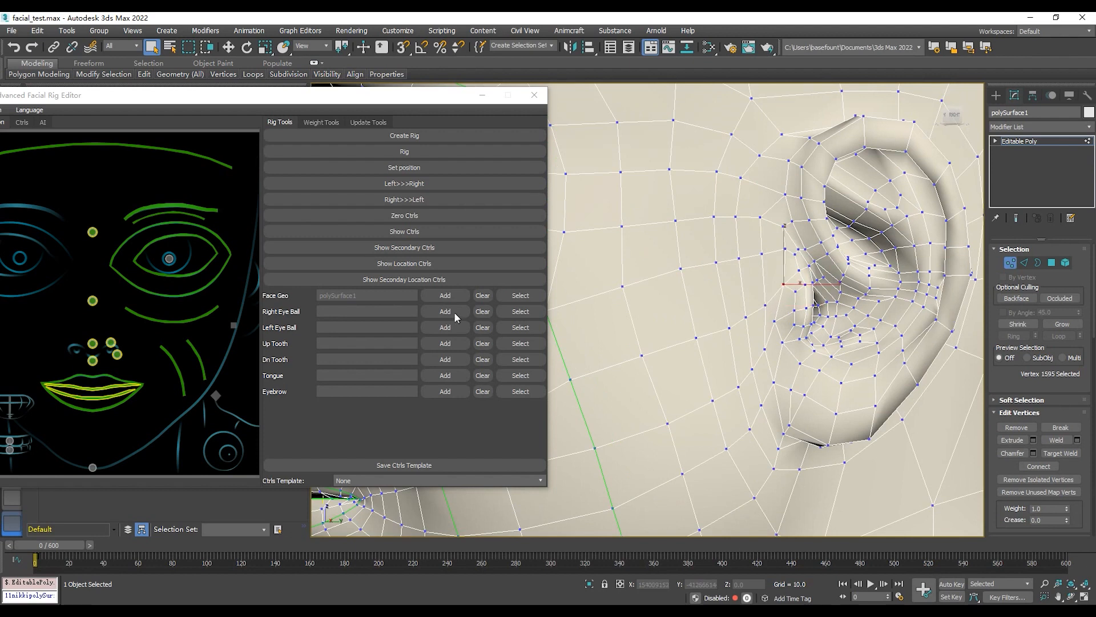
right_click(234, 324)
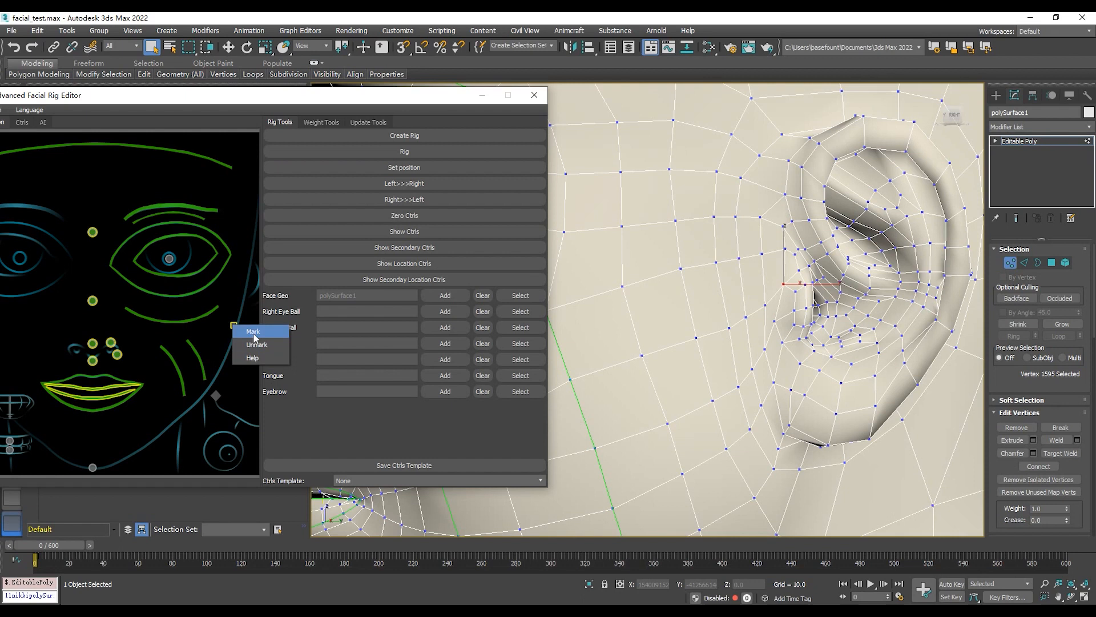
click(253, 332)
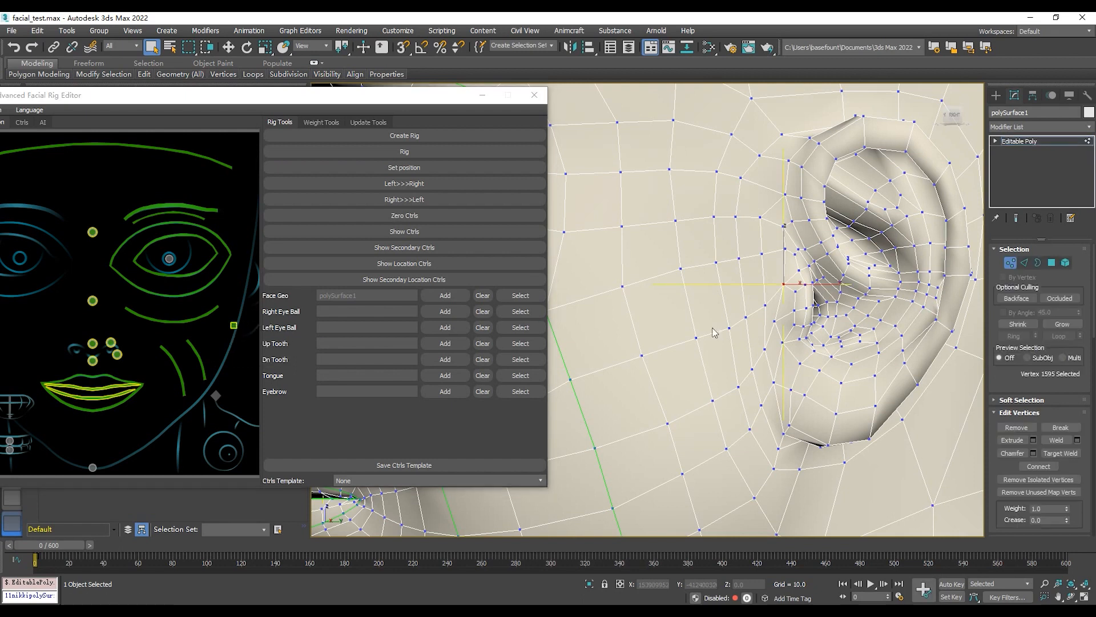
Step: Select the two vertices just below the left earlobe and mark them as the jaw corner location
scroll(778, 323, down, 4)
alt+middle_drag(778, 324, 765, 312)
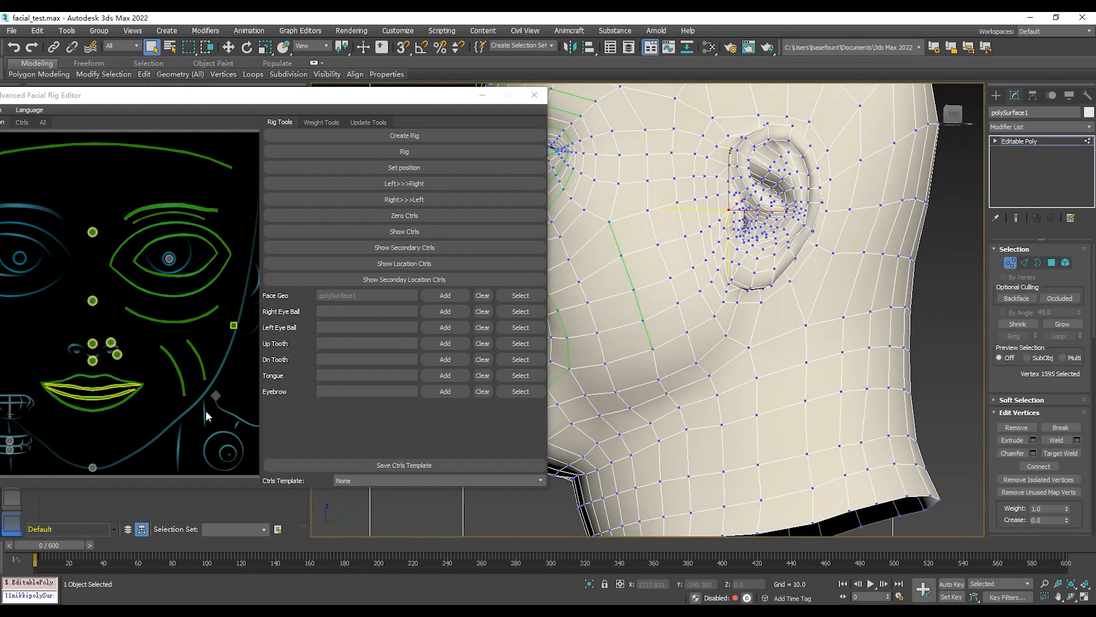
scroll(697, 314, up, 3)
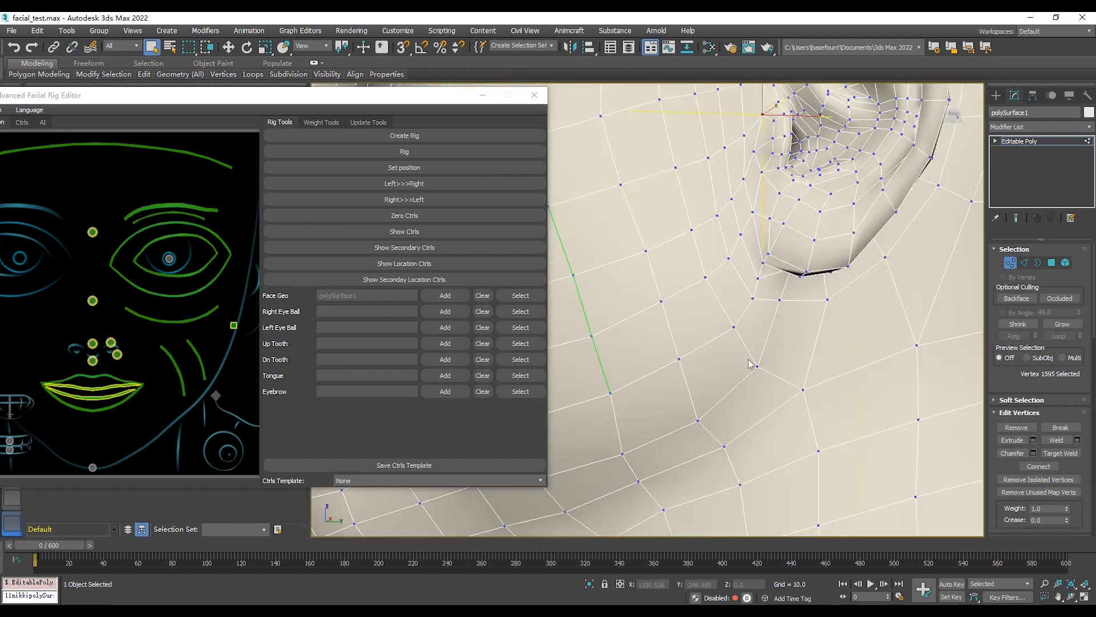
click(755, 300)
ctrl+click(762, 371)
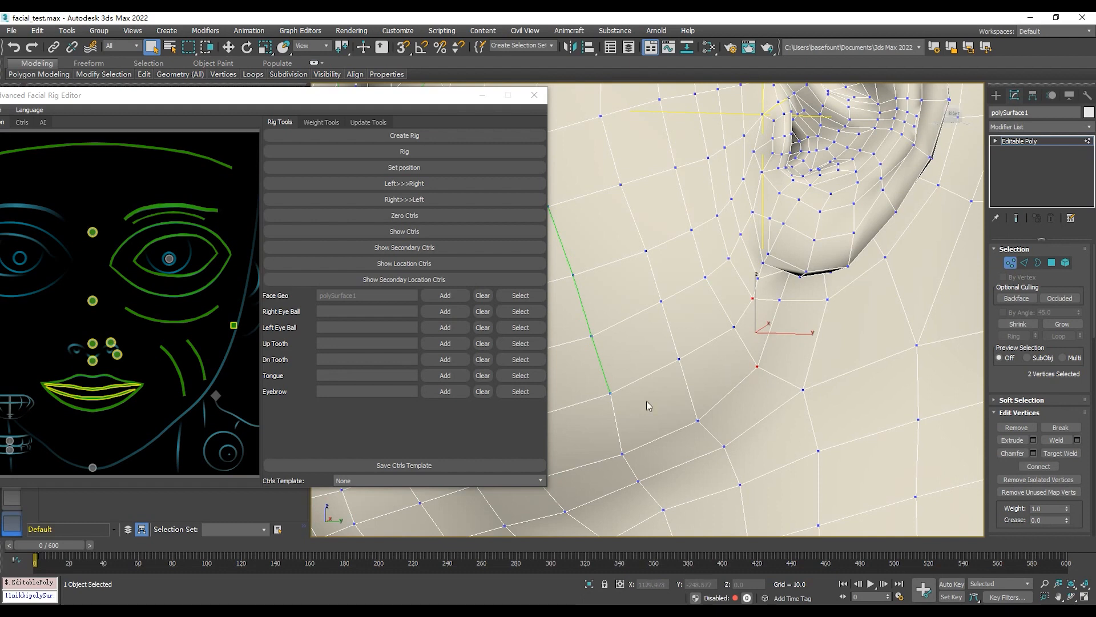
click(217, 397)
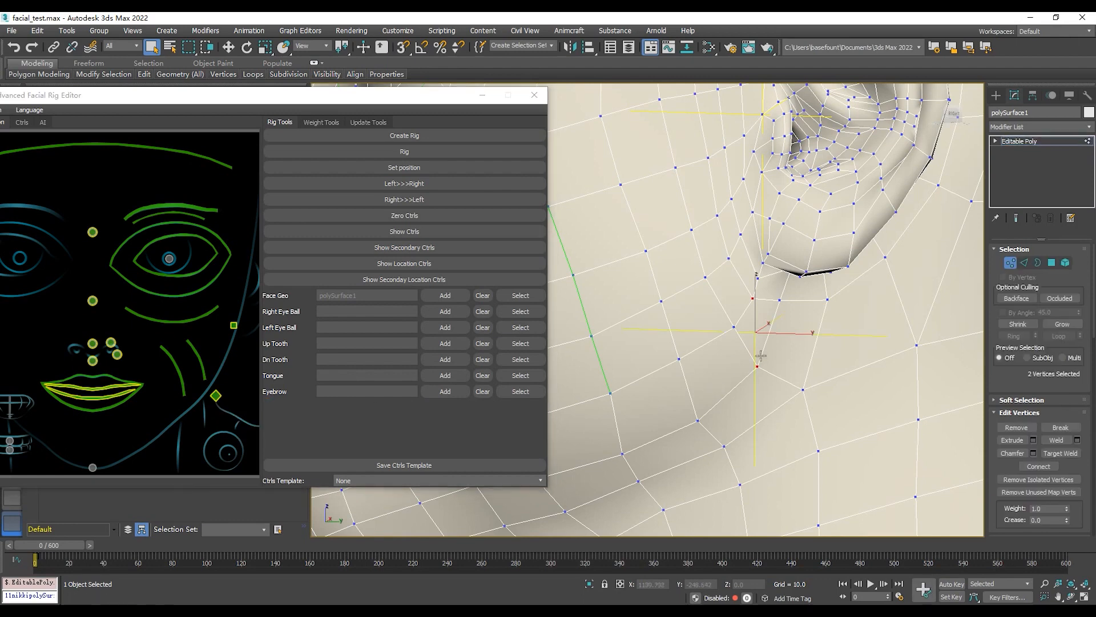
Step: Select the centre vertex on the front of the chin and mark it as the chin location
scroll(790, 336, down, 4)
scroll(790, 336, down, 3)
alt+middle_drag(790, 335, 886, 302)
scroll(800, 351, up, 2)
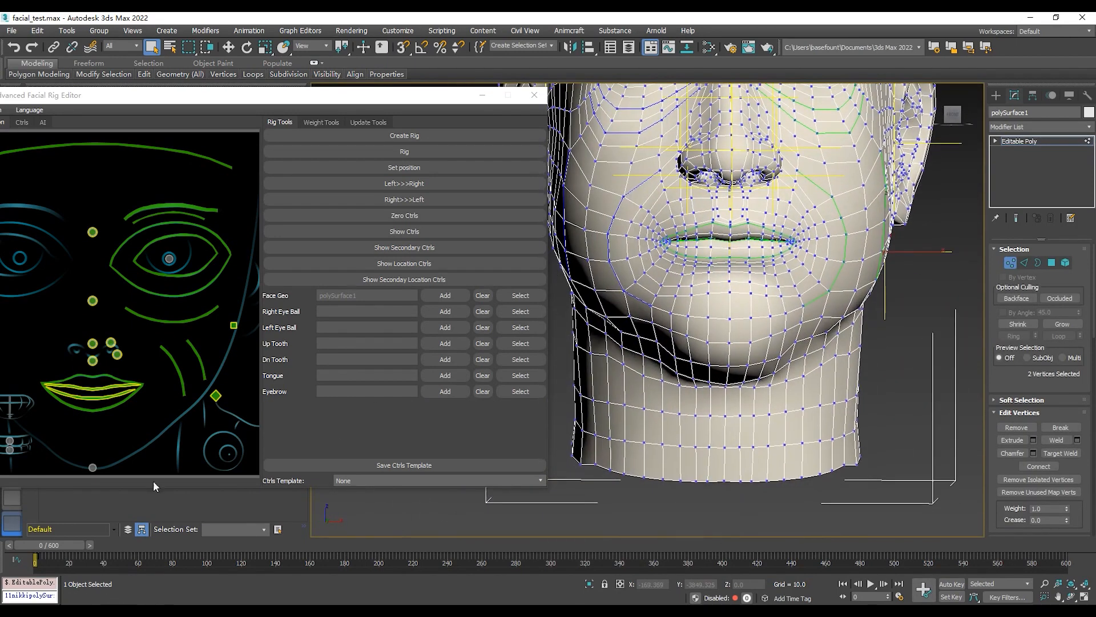
click(730, 345)
right_click(94, 467)
click(109, 473)
Step: Leave vertex editing on the face mesh, select the left eyeball eyeball_In_L and isolate it
alt+middle_drag(820, 358, 871, 328)
middle_drag(643, 252, 638, 298)
drag(316, 101, 365, 95)
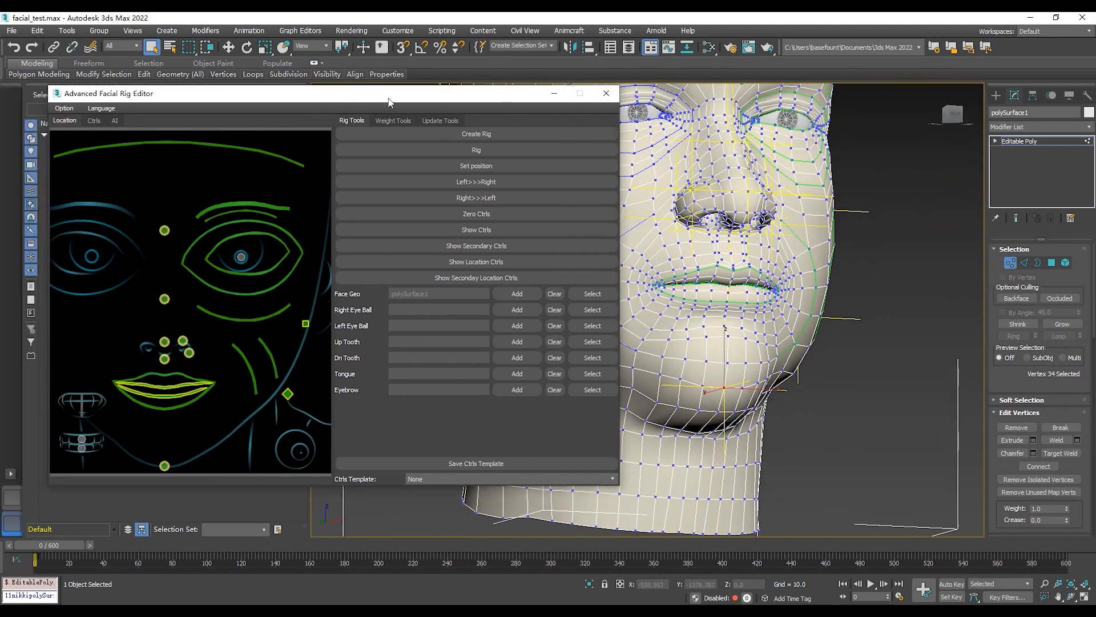
middle_drag(890, 168, 886, 206)
drag(488, 90, 397, 102)
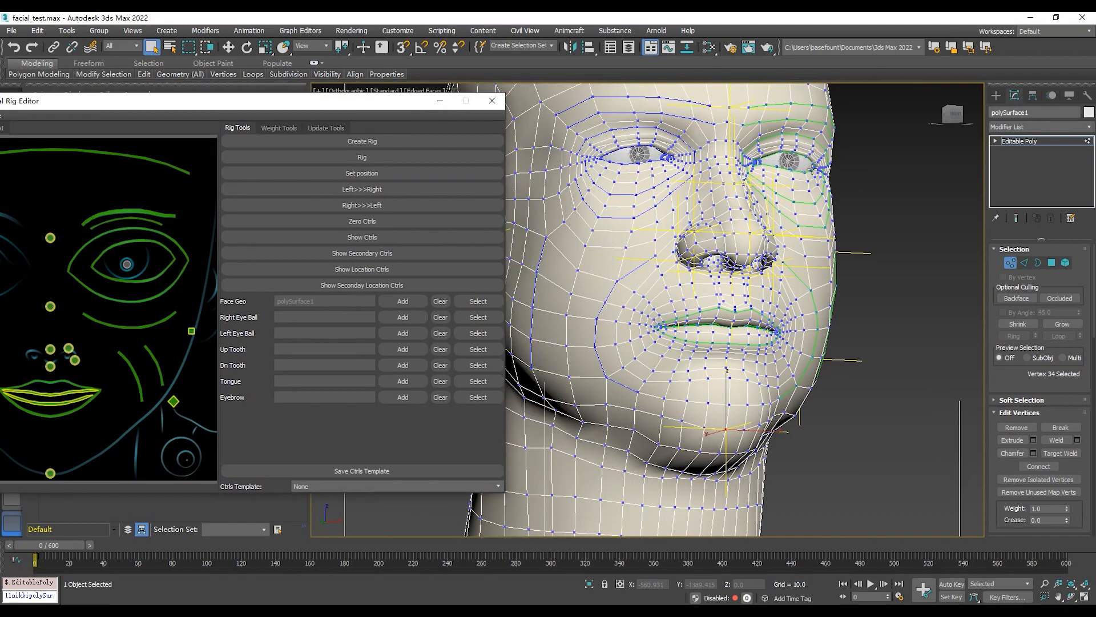
click(1019, 141)
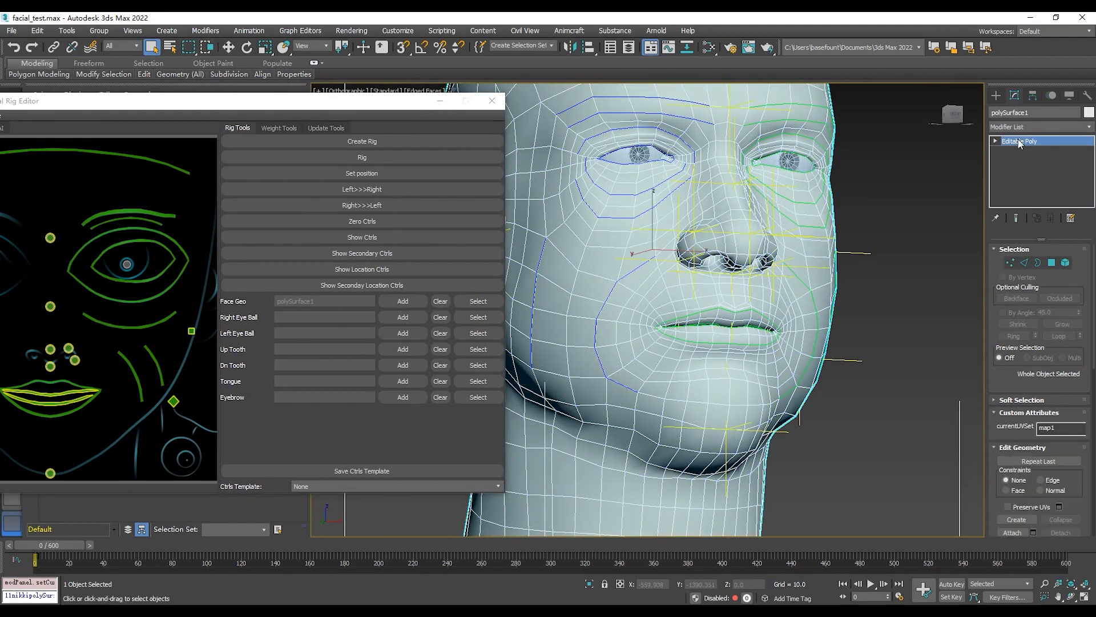
click(801, 166)
click(590, 583)
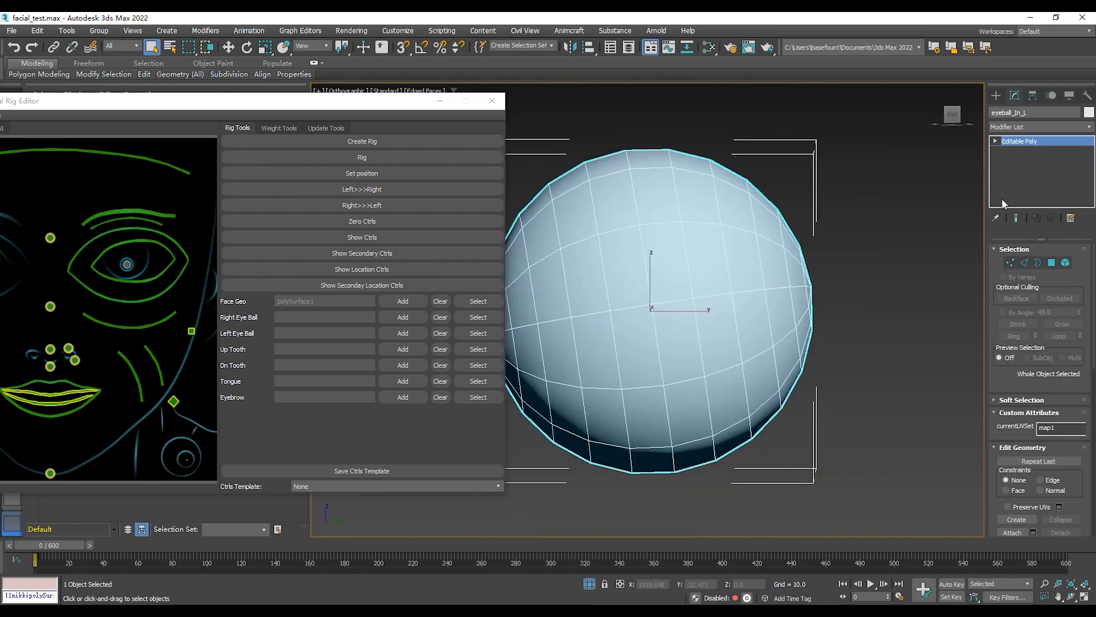
Step: Select the 12-vertex ring around the isolated eyeball's middle and mark it as the left eyeball location
click(1009, 262)
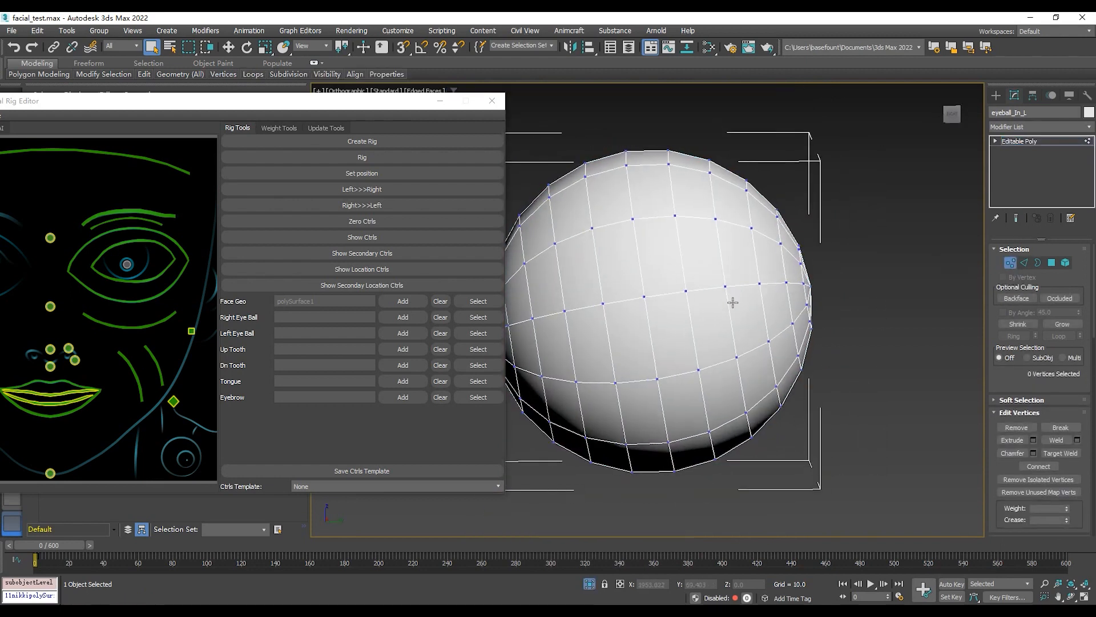
scroll(732, 303, down, 2)
drag(643, 176, 698, 466)
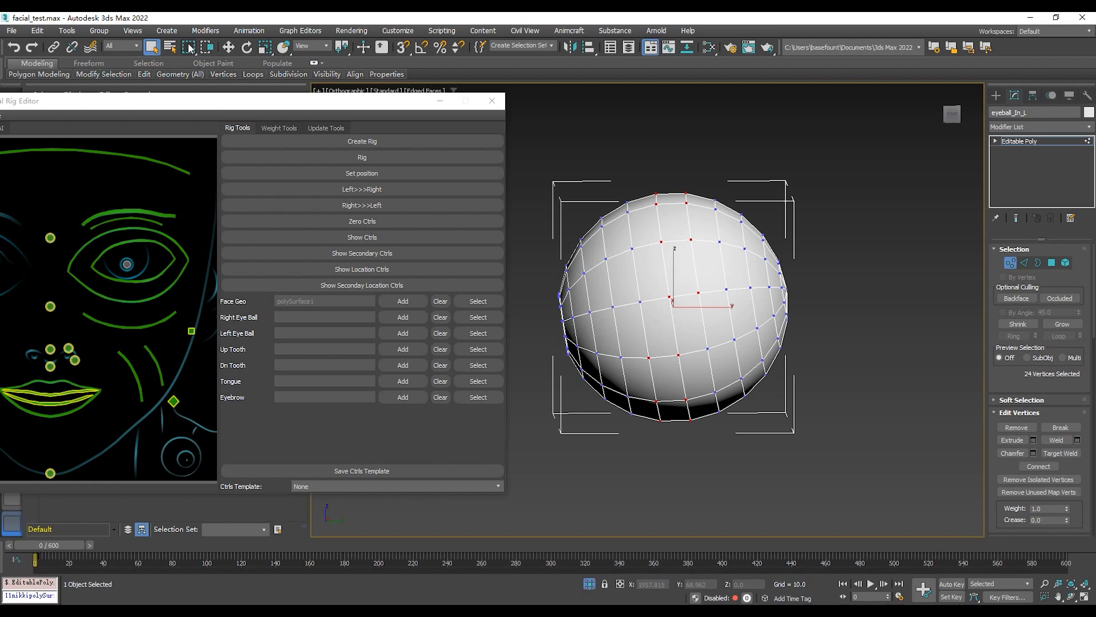
drag(192, 48, 193, 103)
click(637, 176)
click(649, 176)
alt+middle_drag(673, 241, 788, 252)
click(130, 266)
right_click(130, 265)
click(149, 273)
alt+middle_drag(848, 307, 814, 321)
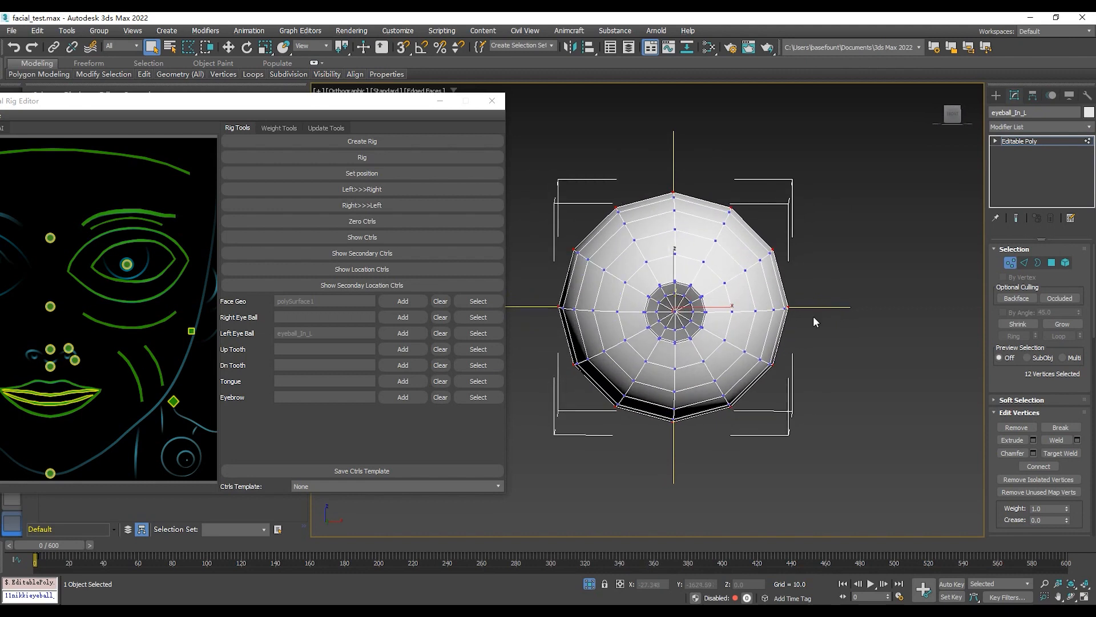
Step: Exit isolation and frame the left eyeball's selected vertices in the front view with the Move tool active
click(589, 584)
key(f)
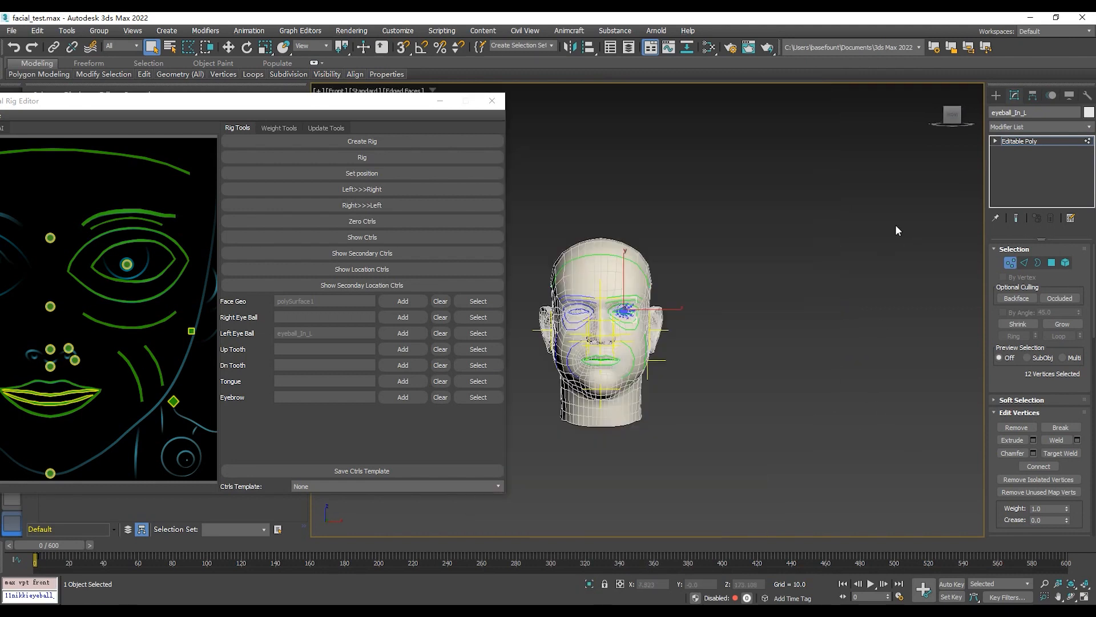
key(z)
key(w)
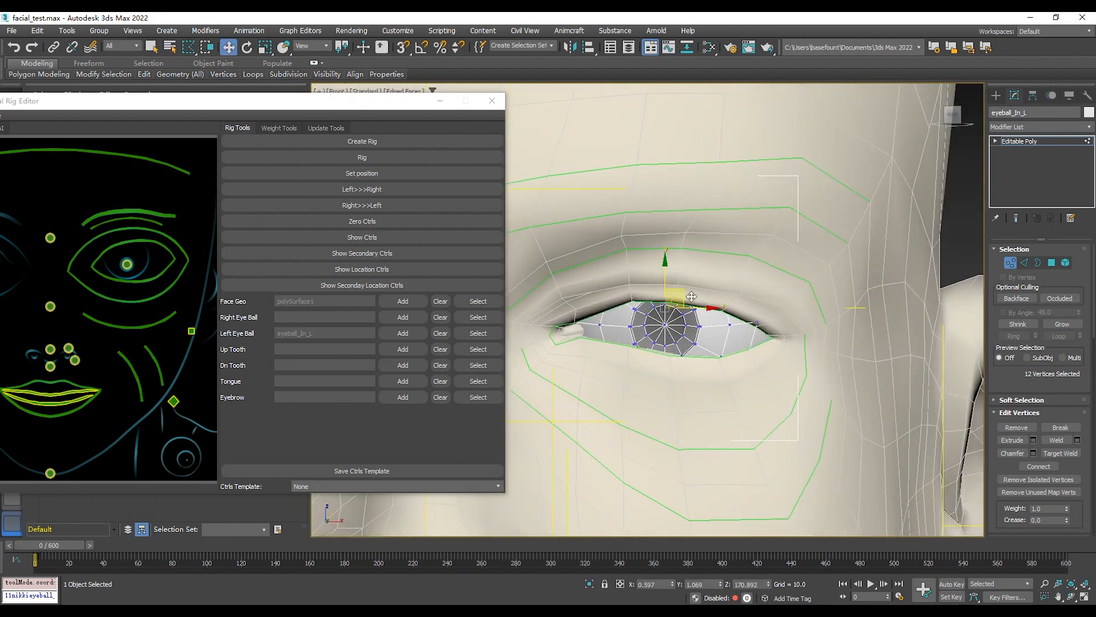
drag(689, 295, 683, 306)
key(ctrl+z)
click(440, 101)
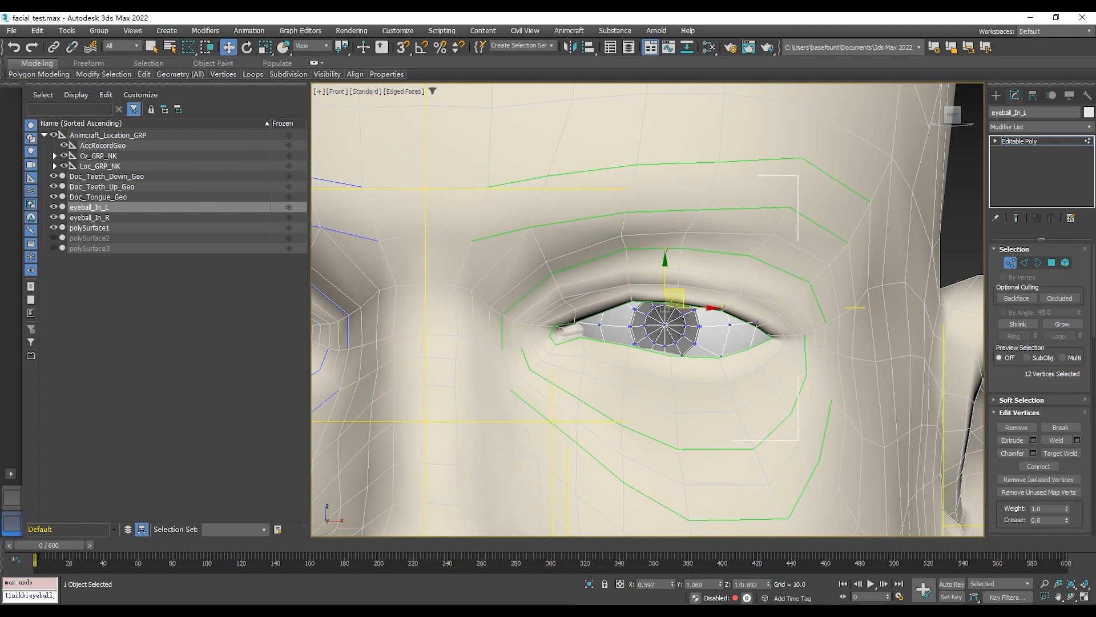
key(F2)
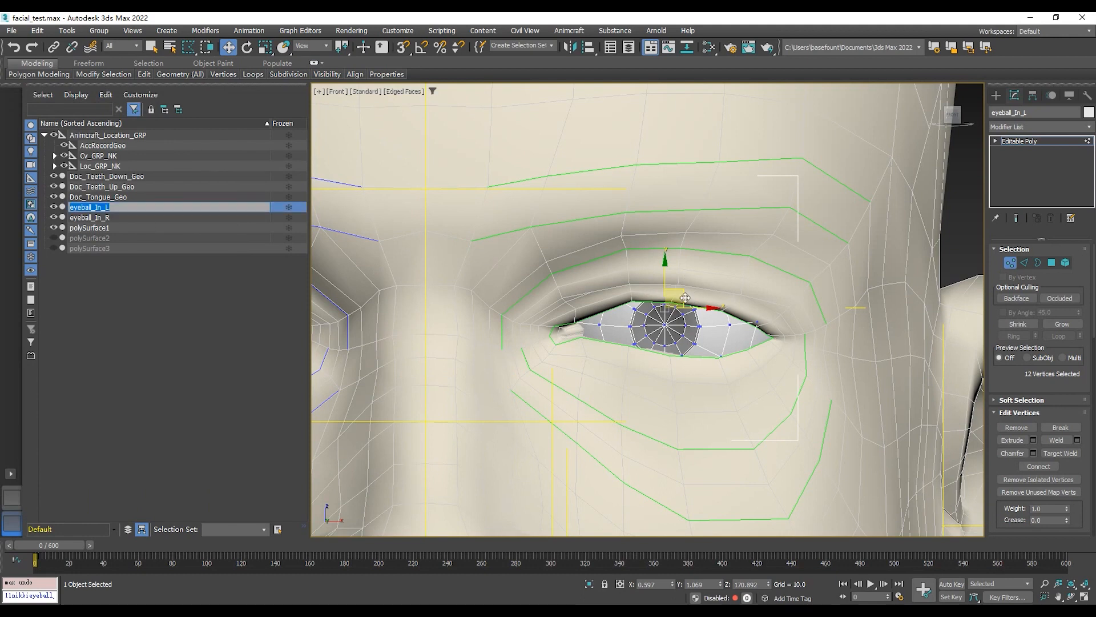
key(Escape)
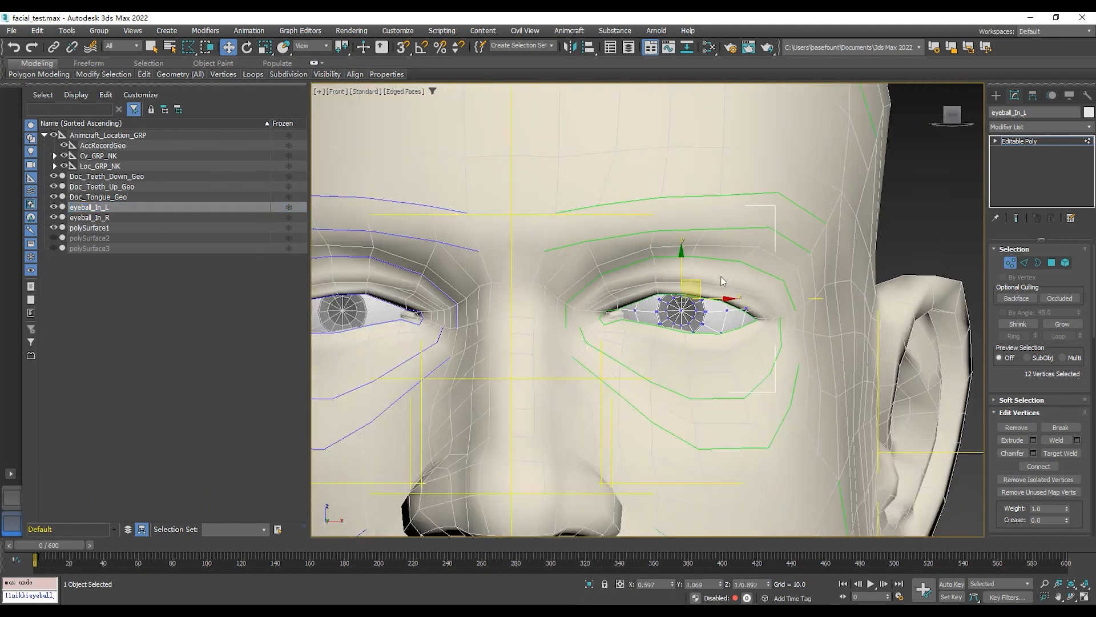
Step: Clear the eyeball vertex selection, bring back the Advanced Facial Rig Editor, then select Doc_Tongue_Geo and isolate it
scroll(723, 288, down, 3)
click(879, 222)
drag(0, 148, 609, 110)
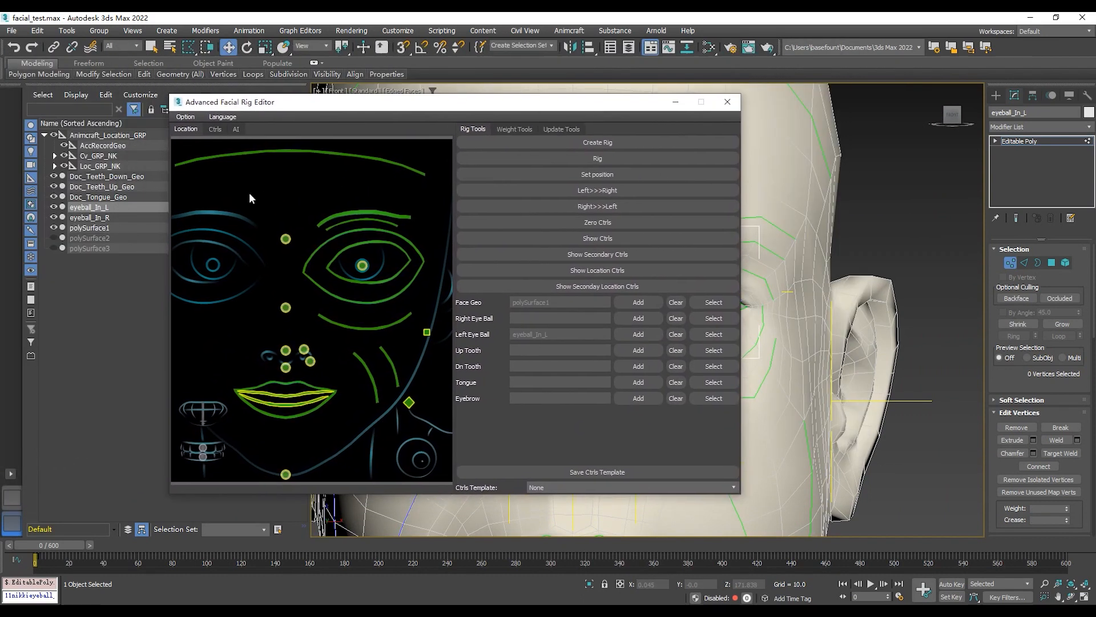
click(105, 197)
drag(399, 102, 206, 68)
click(589, 584)
alt+middle_drag(751, 379, 774, 388)
click(973, 179)
click(794, 323)
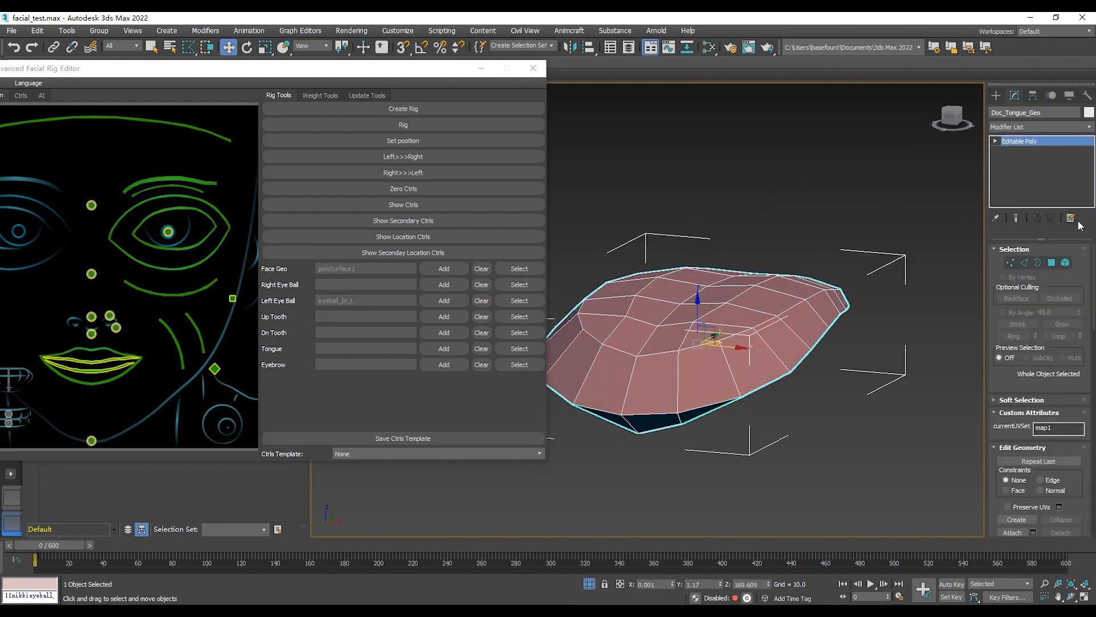
Step: Select the eight-edge centre line along the top of Doc_Tongue_Geo and mark it as the upper tongue line
click(1024, 262)
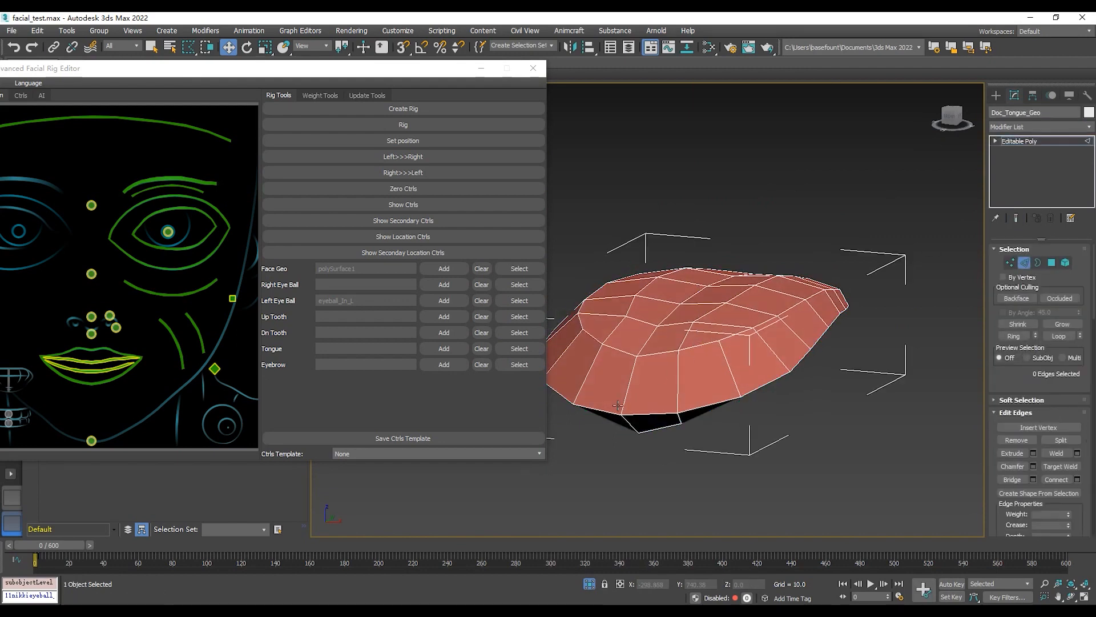
click(633, 395)
alt+middle_drag(634, 394, 694, 352)
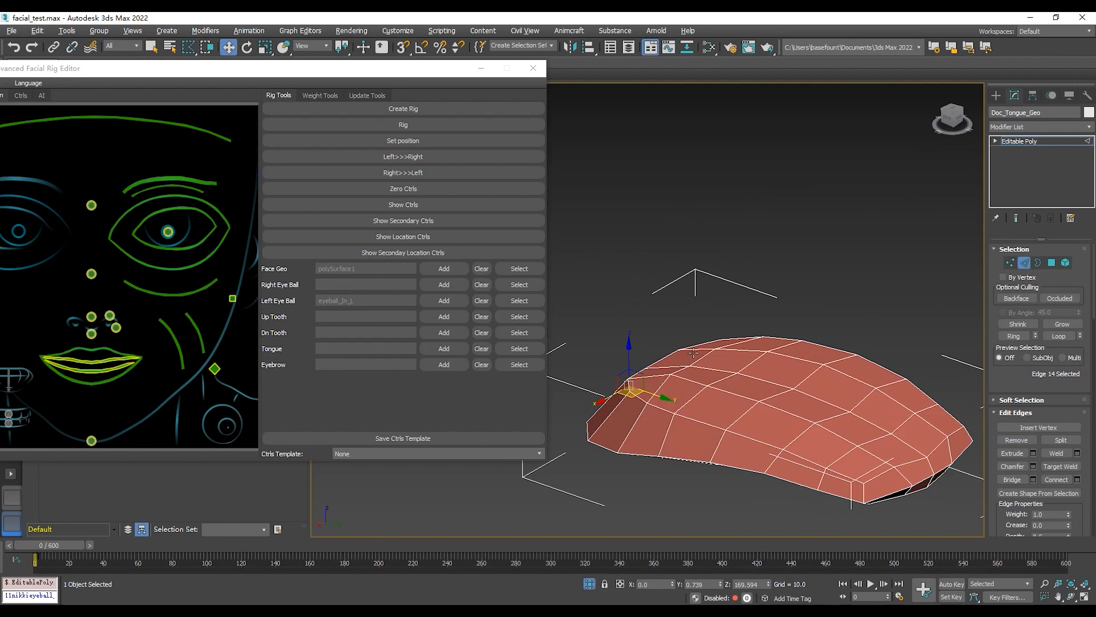
double_click(936, 470)
alt+middle_drag(888, 413, 889, 356)
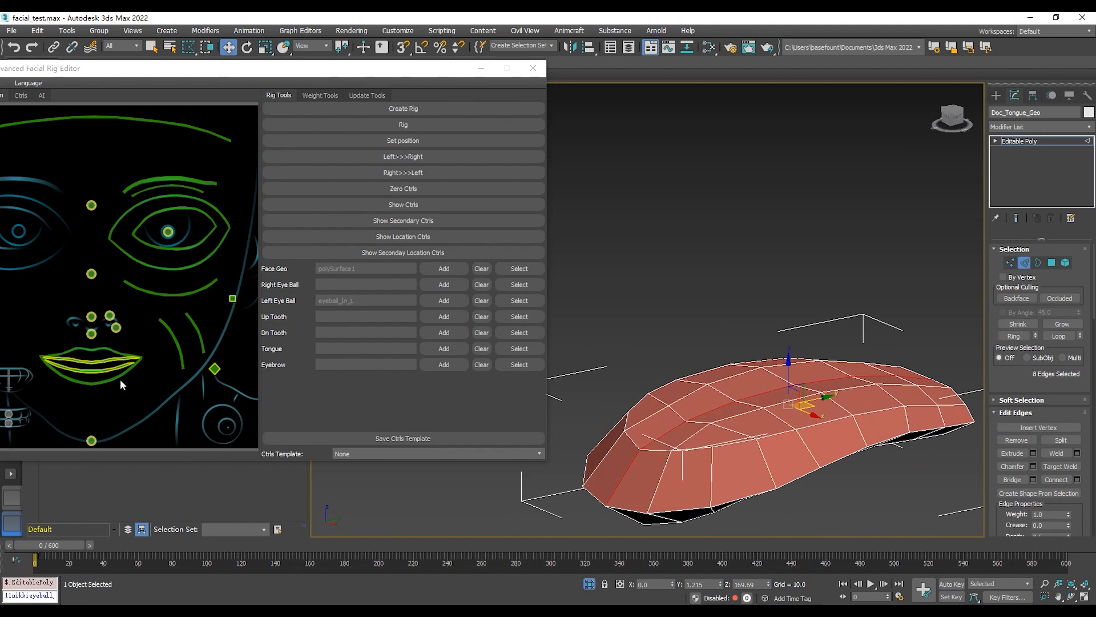
right_click(8, 370)
click(26, 376)
Step: Select the ten-edge centre line along the tongue's underside and mark it as the lower tongue line
alt+middle_drag(679, 317, 703, 255)
click(670, 345)
scroll(742, 223, up, 2)
middle_drag(756, 209, 662, 85)
alt+middle_drag(662, 85, 778, 440)
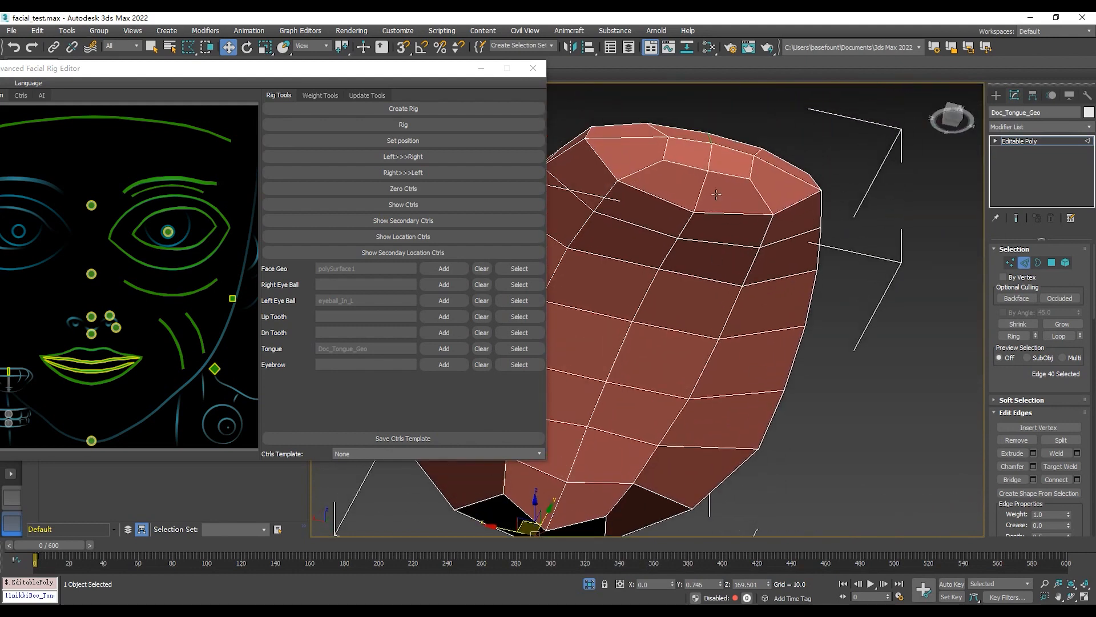
double_click(716, 165)
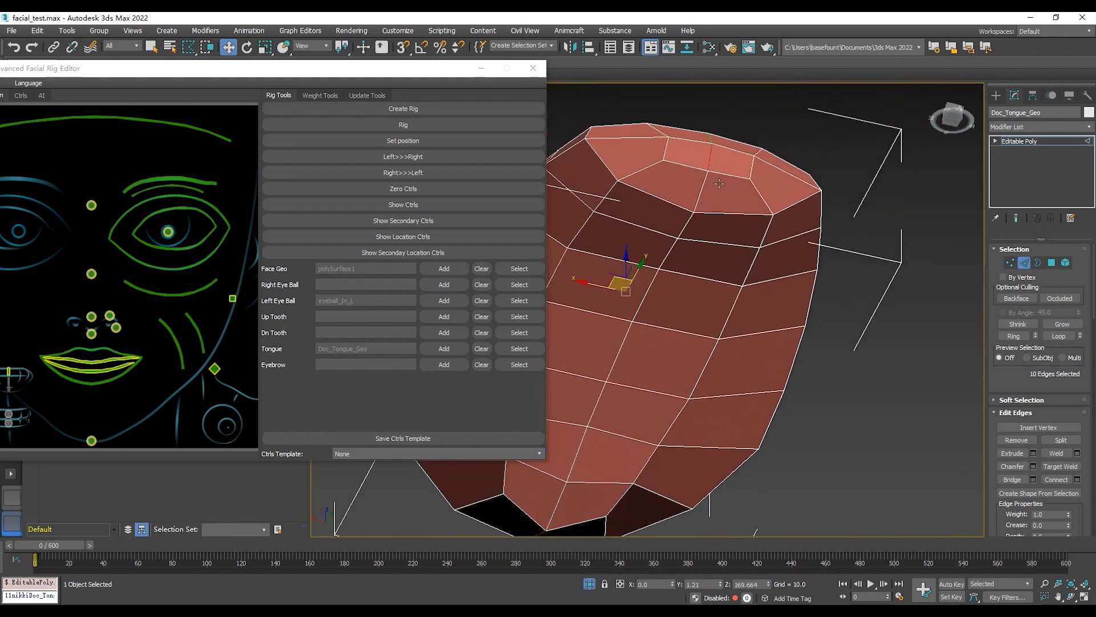
click(710, 182)
double_click(566, 500)
ctrl+click(717, 157)
alt+middle_drag(717, 159, 713, 214)
ctrl+click(622, 171)
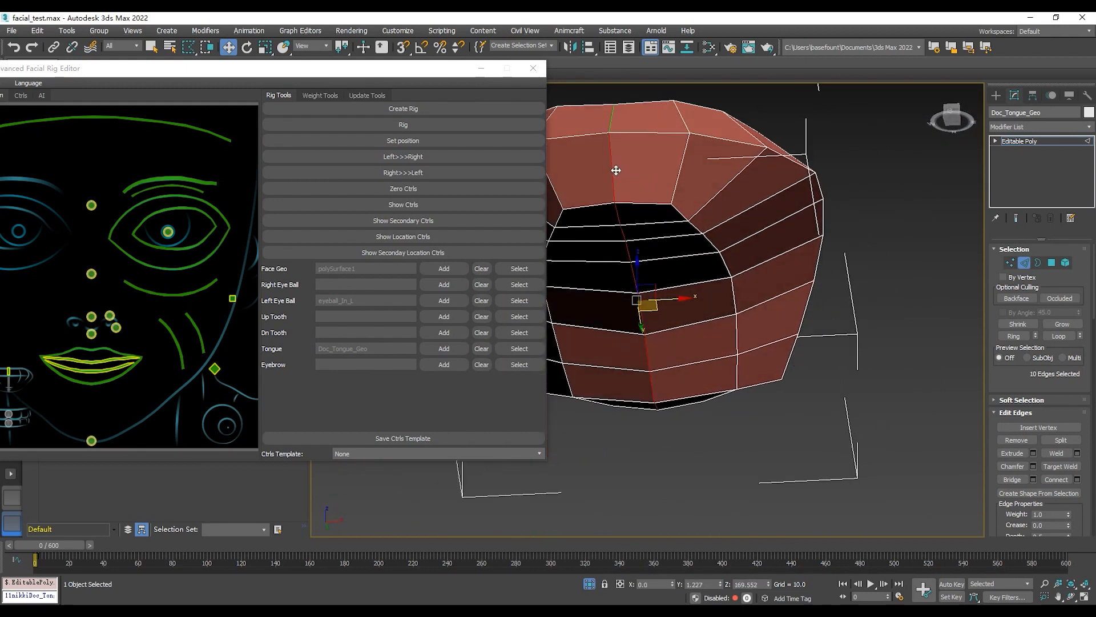
right_click(8, 389)
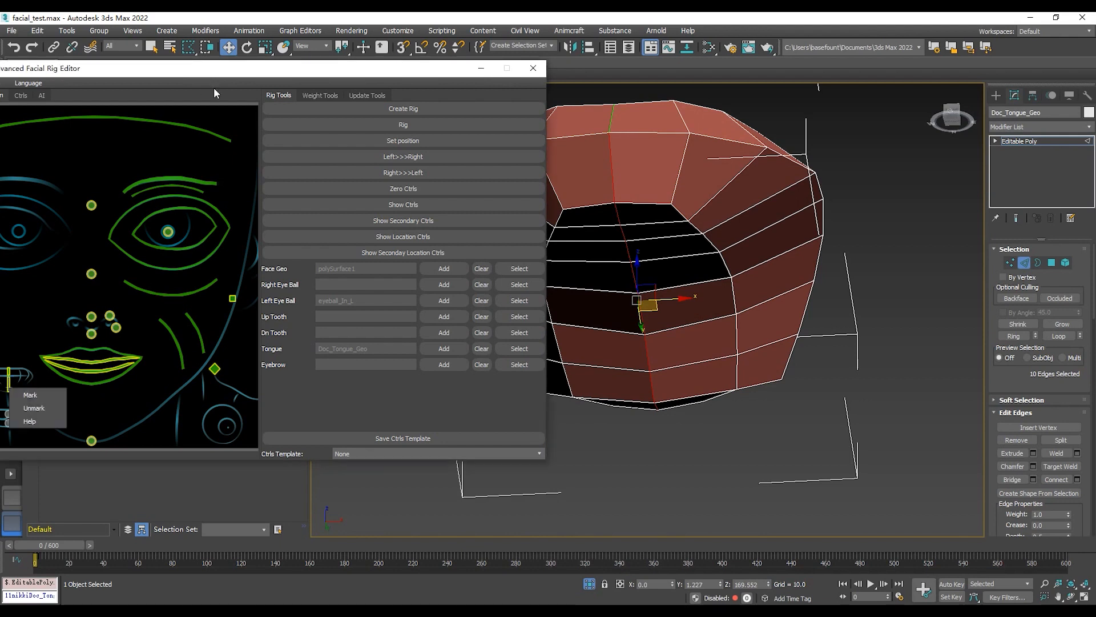
click(31, 395)
Step: Move the rig editor off the object list and make Doc_Teeth_Down_Geo and Doc_Teeth_Up_Geo visible
drag(22, 394, 137, 399)
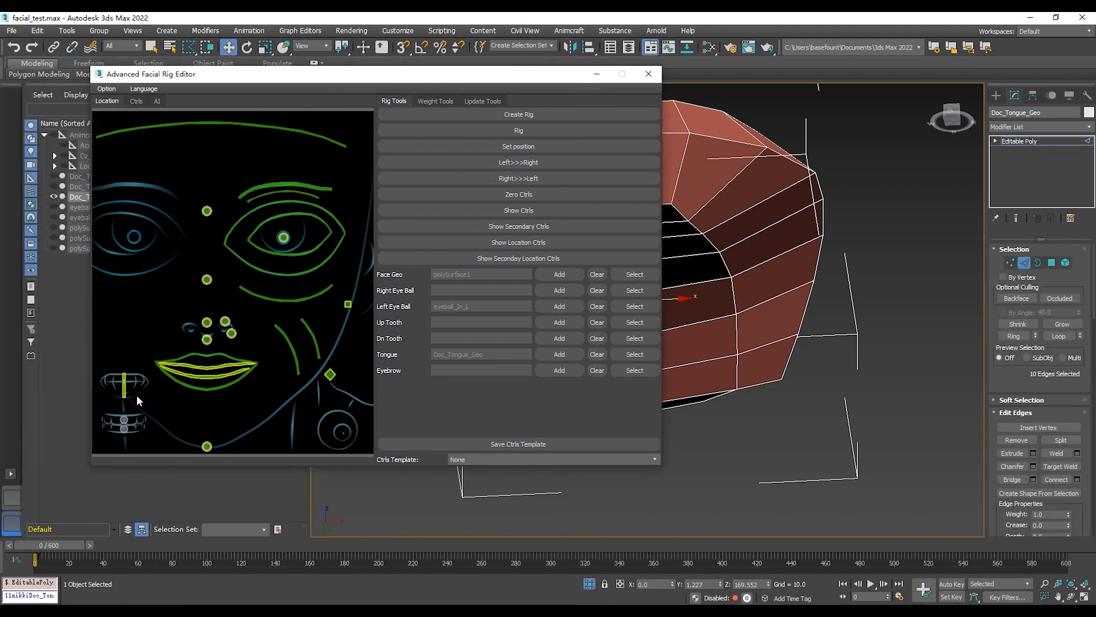
drag(410, 74, 483, 133)
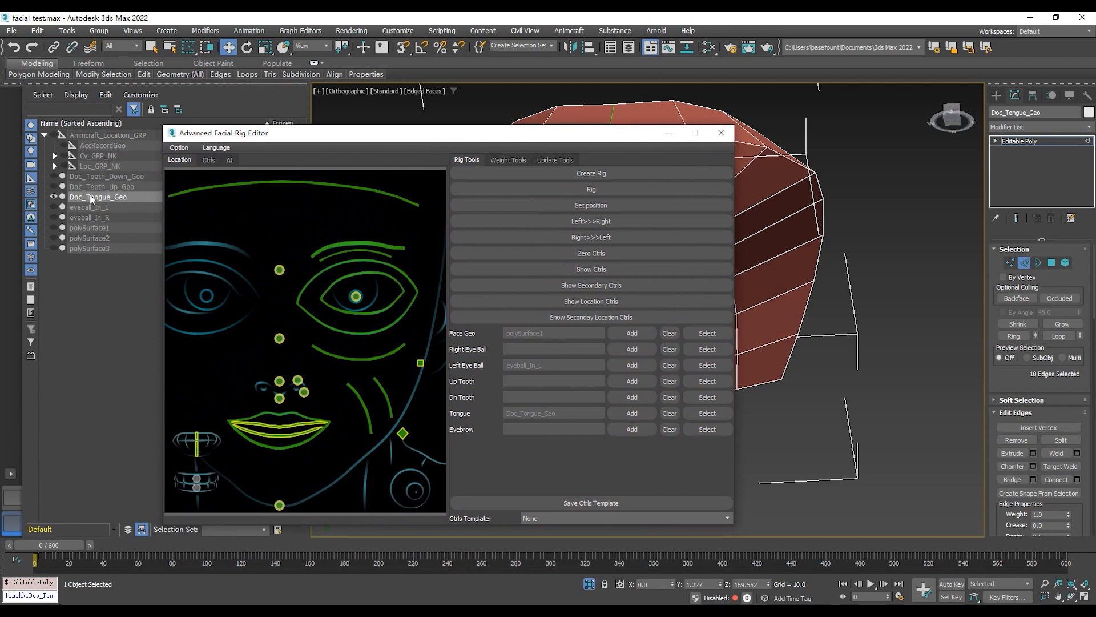
click(88, 179)
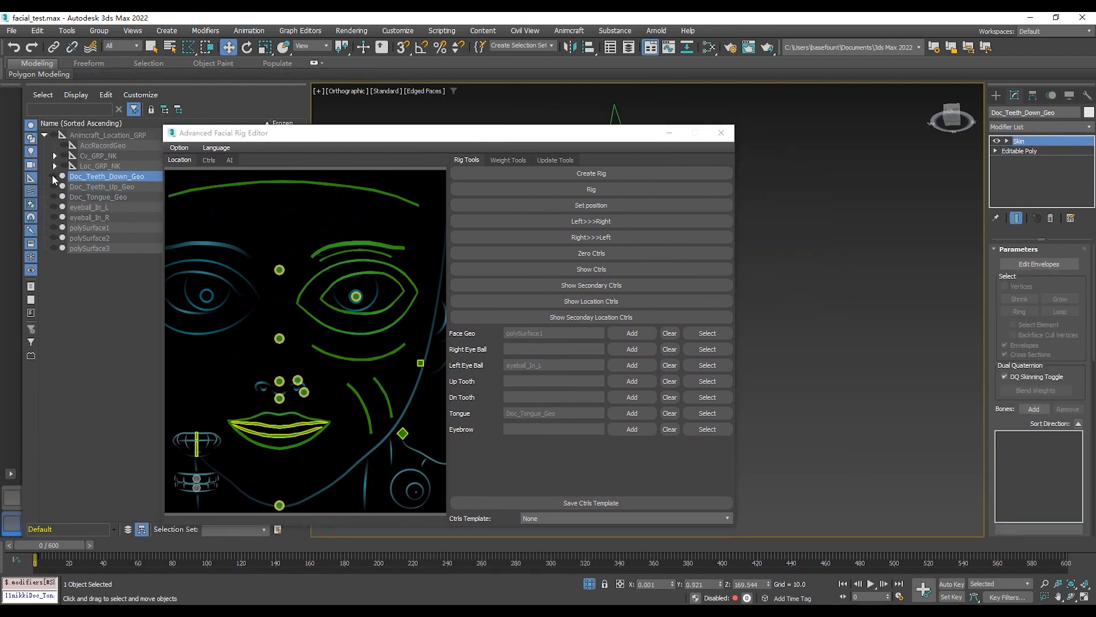
click(54, 176)
click(90, 187)
click(54, 187)
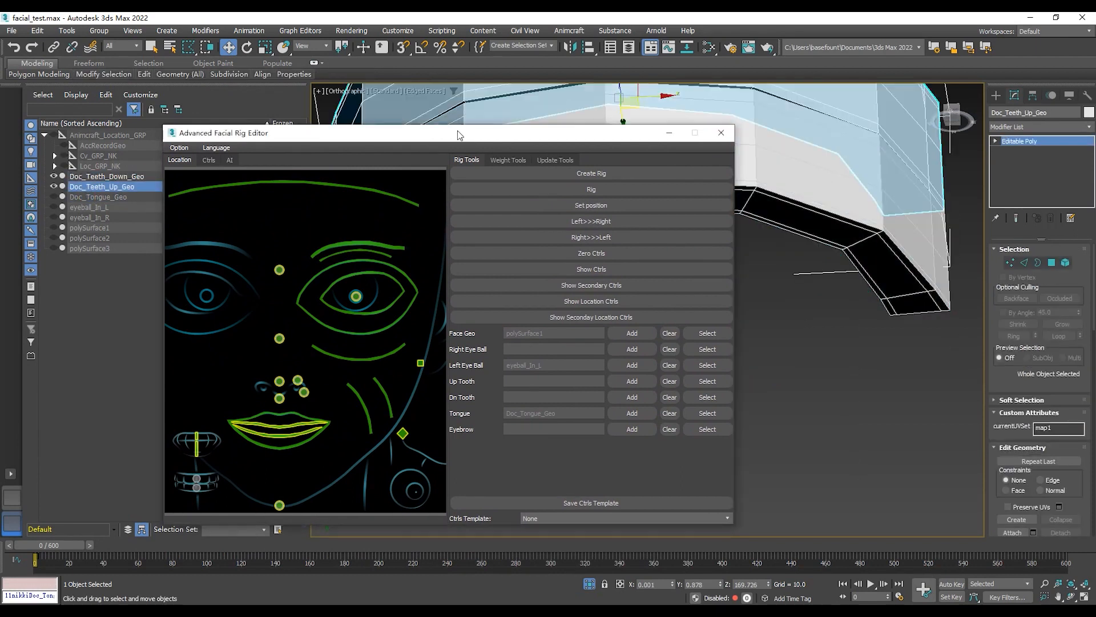
Step: Select the front centre vertex of Doc_Teeth_Up_Geo and mark it as the upper tooth point
drag(457, 134, 302, 92)
alt+middle_drag(789, 293, 792, 327)
middle_drag(788, 233, 901, 355)
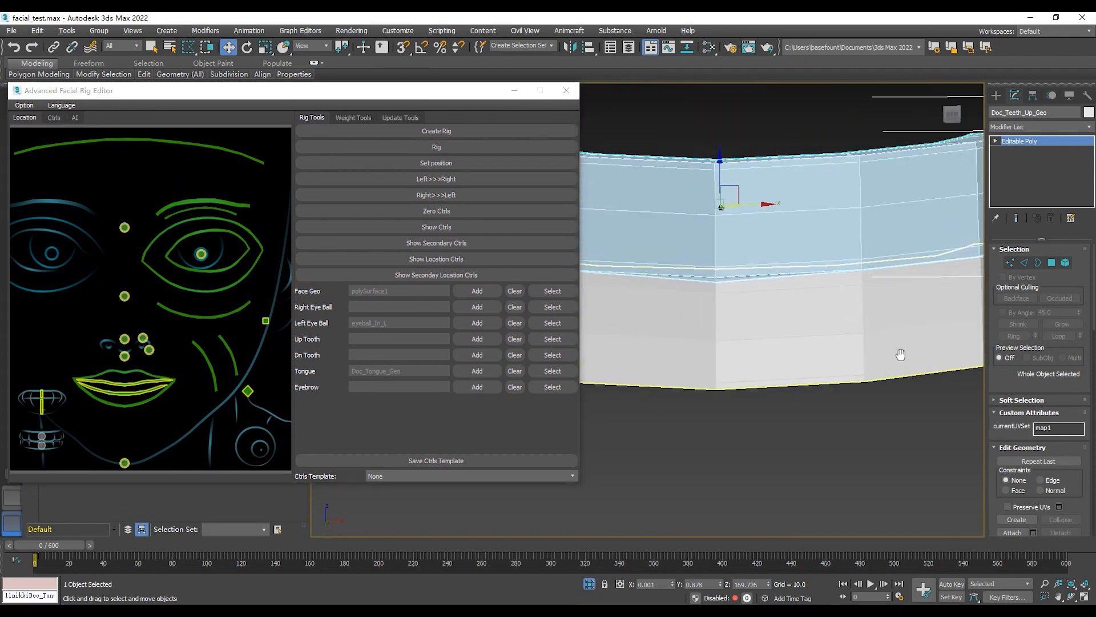
scroll(901, 354, down, 2)
mouse_move(883, 394)
alt+middle_down()
mouse_move(828, 390)
mouse_move(883, 394)
alt+middle_up()
middle_drag(842, 156, 783, 153)
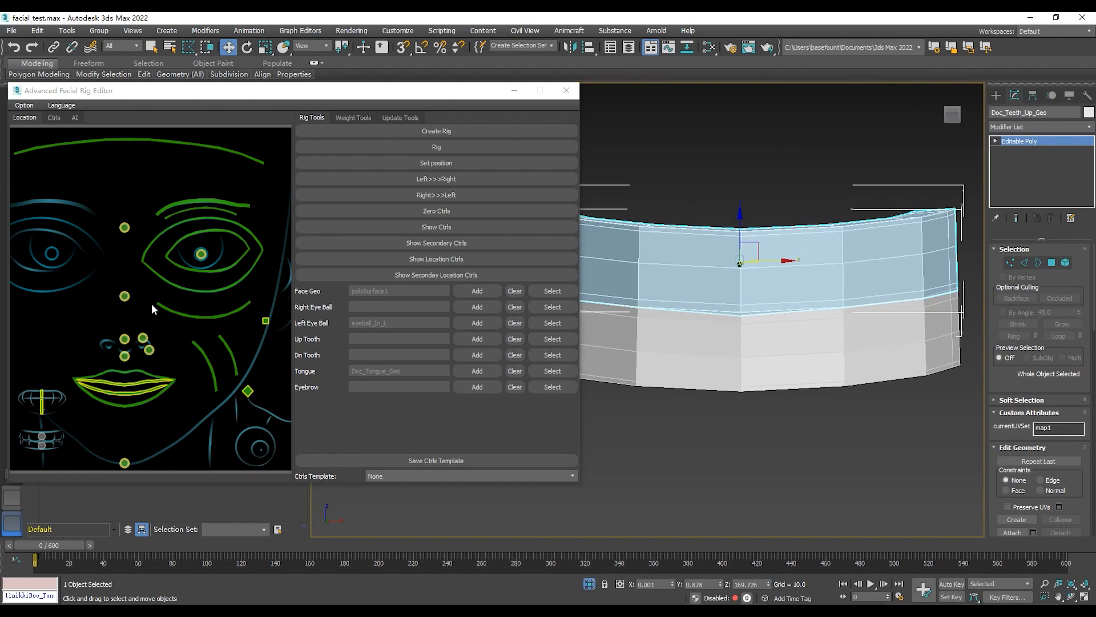
click(821, 164)
click(794, 265)
click(1011, 263)
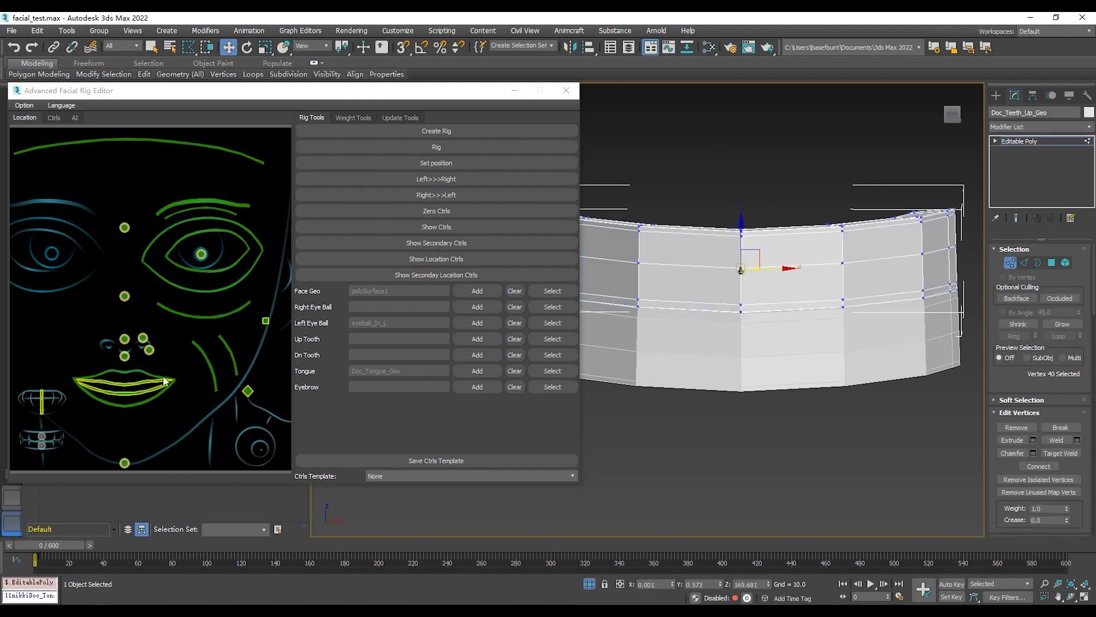
right_click(40, 439)
click(63, 449)
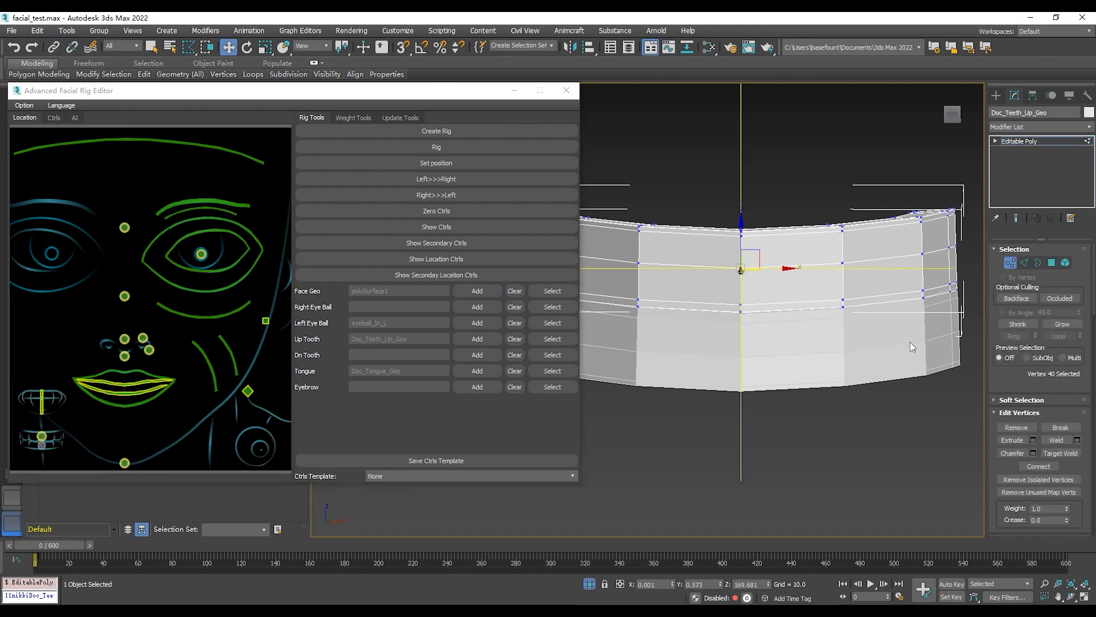
Step: Leave vertex editing on the upper teeth, select Doc_Teeth_Down_Geo and delete its Skin modifier
click(1033, 143)
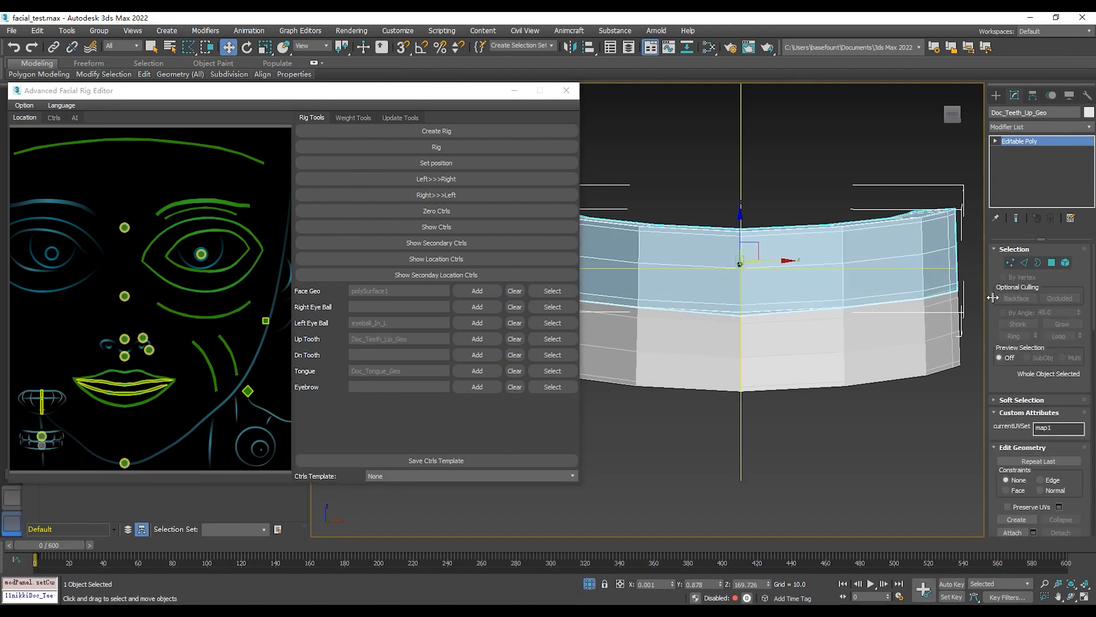
click(807, 362)
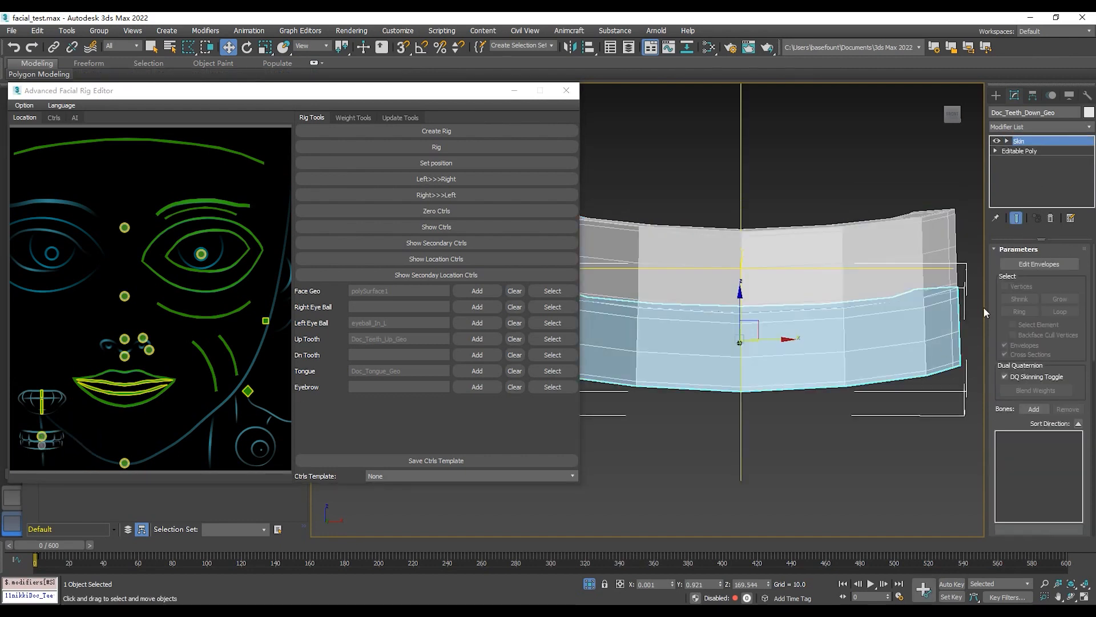
right_click(1005, 142)
click(1028, 158)
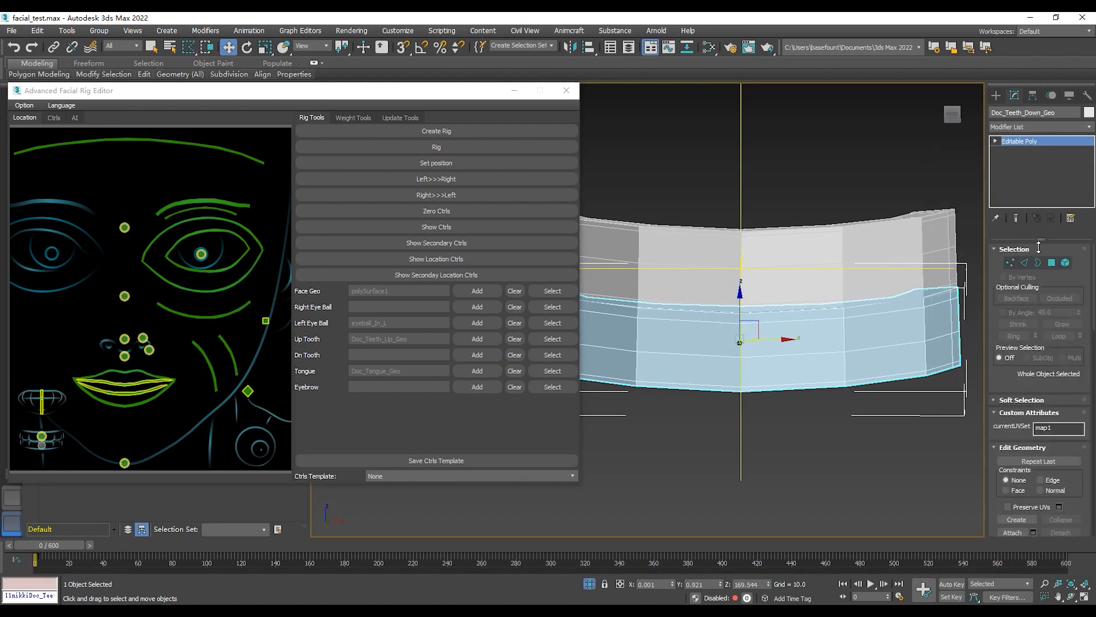
Step: Mark the front centre vertex of Doc_Teeth_Down_Geo as the lower tooth point and leave vertex editing
click(1010, 262)
click(748, 363)
click(42, 446)
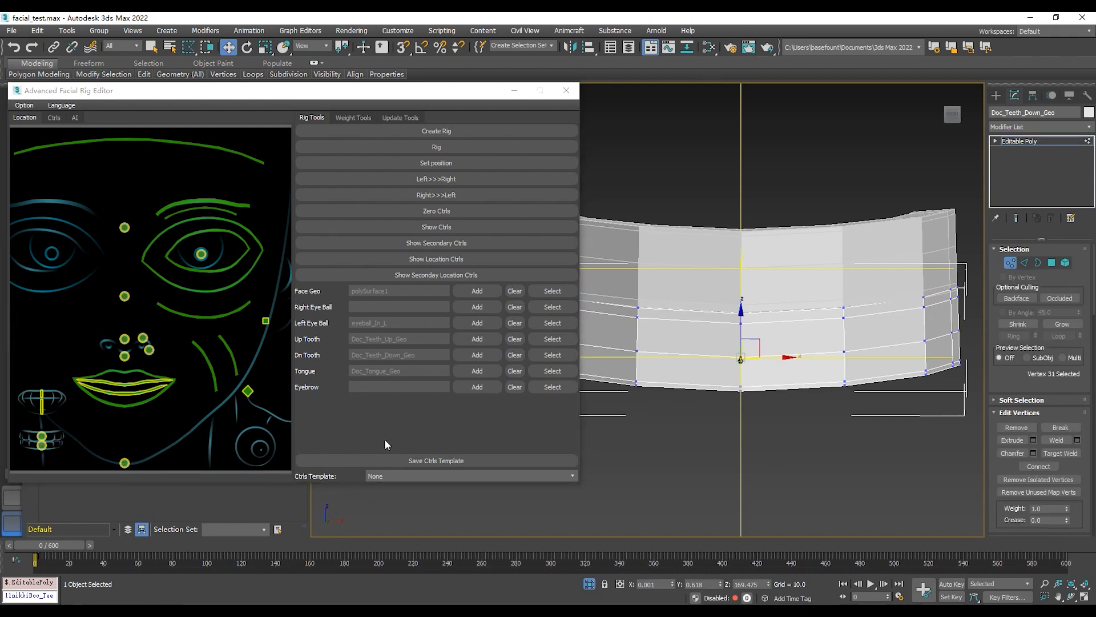
click(195, 425)
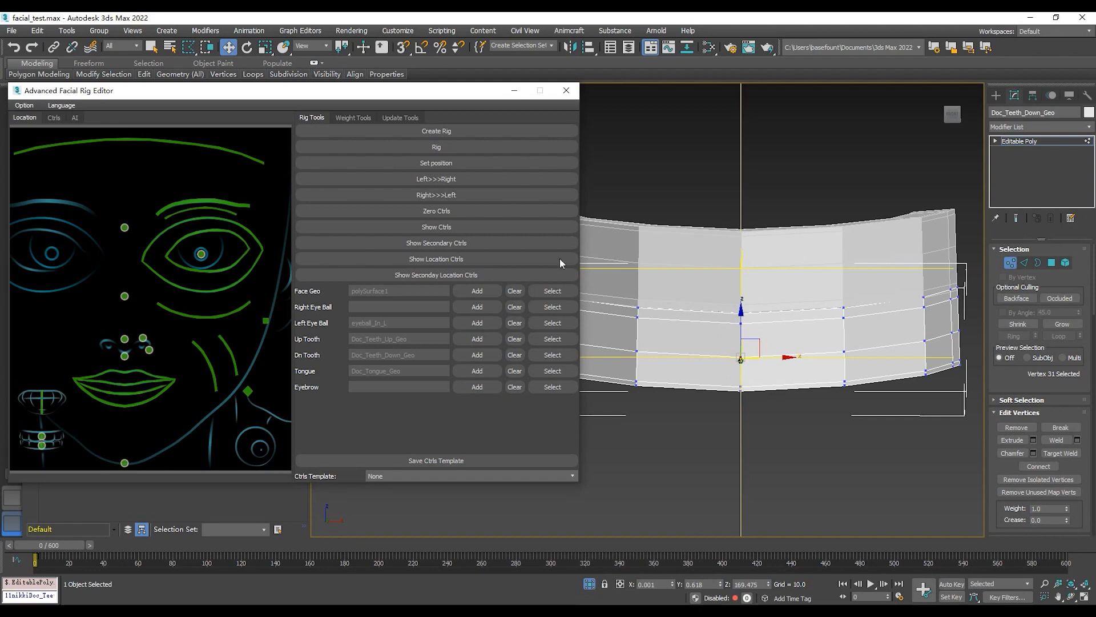
click(1010, 262)
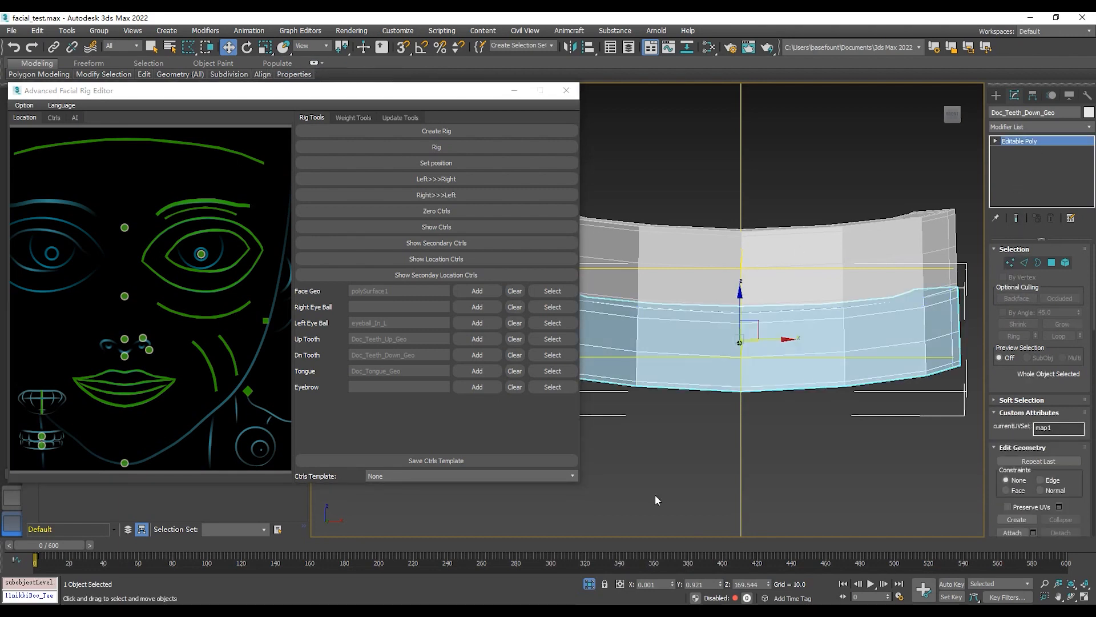
Step: Exit isolation to show the whole head, move the editor aside and inspect the location curves in Cv_GRP_NK
scroll(892, 348, down, 8)
mouse_move(892, 348)
alt+middle_down()
mouse_move(811, 351)
mouse_move(883, 357)
alt+middle_up()
drag(430, 94, 0, 154)
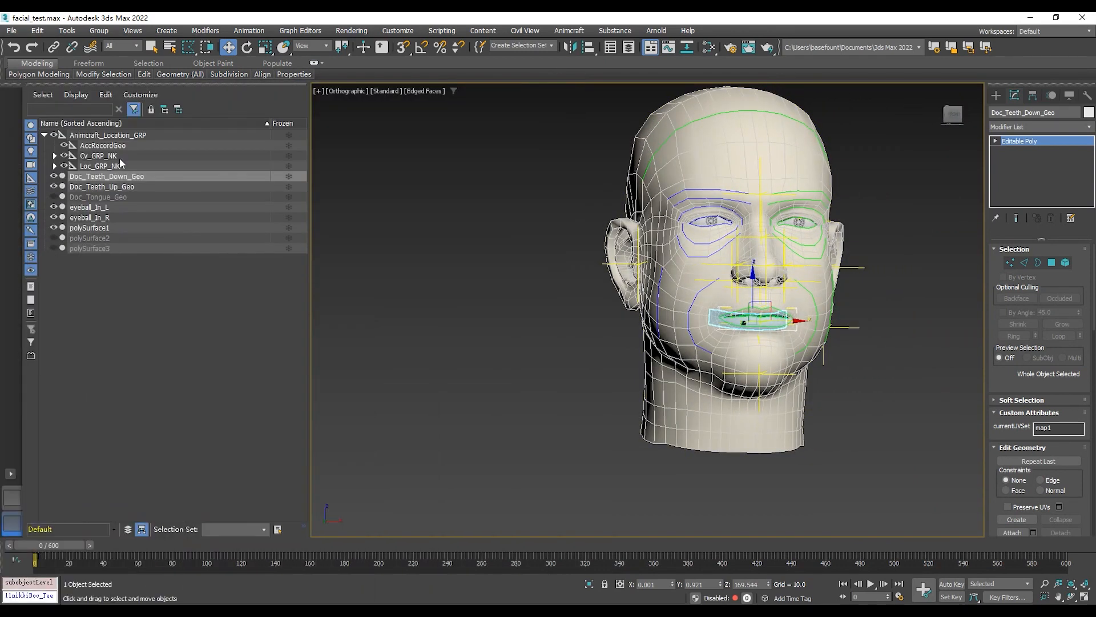
click(120, 159)
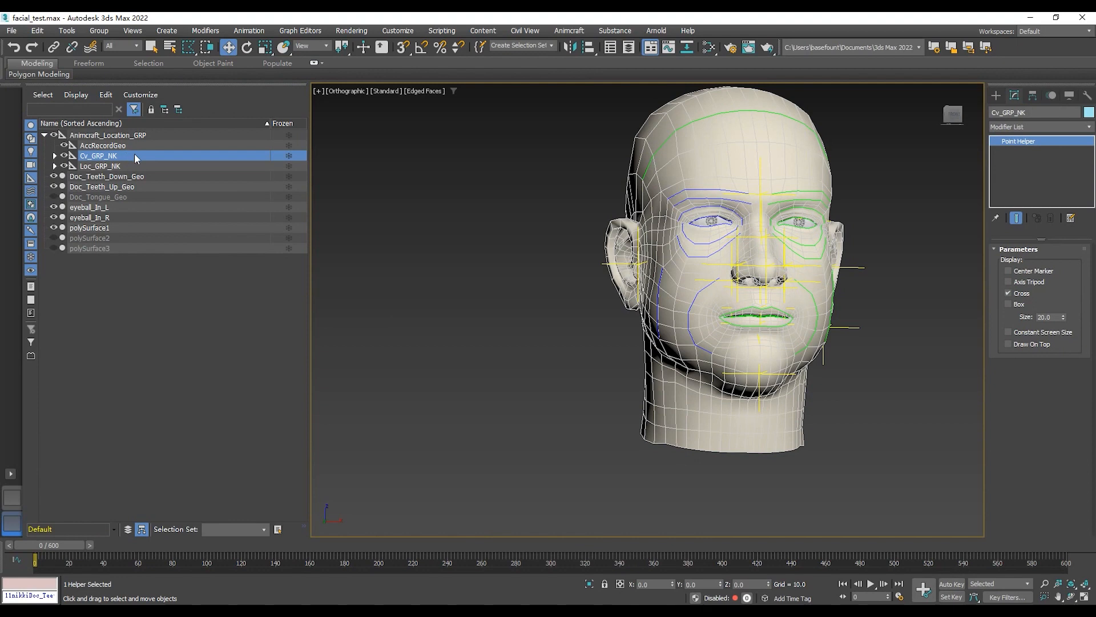
double_click(126, 155)
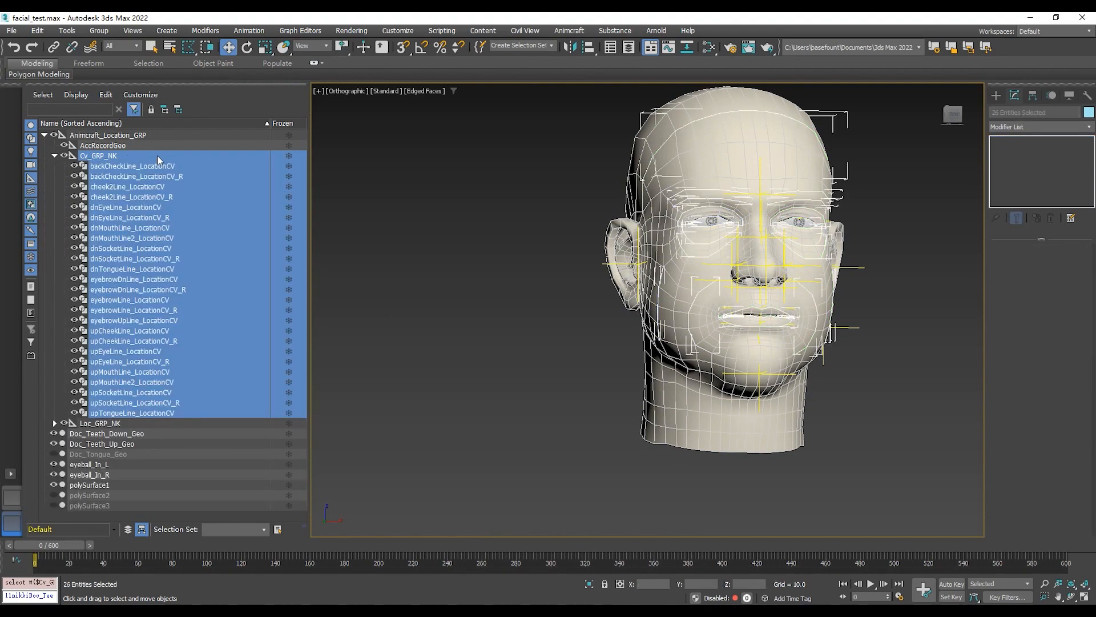
click(55, 156)
Step: Select Loc_GRP_NK with its location points and hide the whole group
double_click(120, 166)
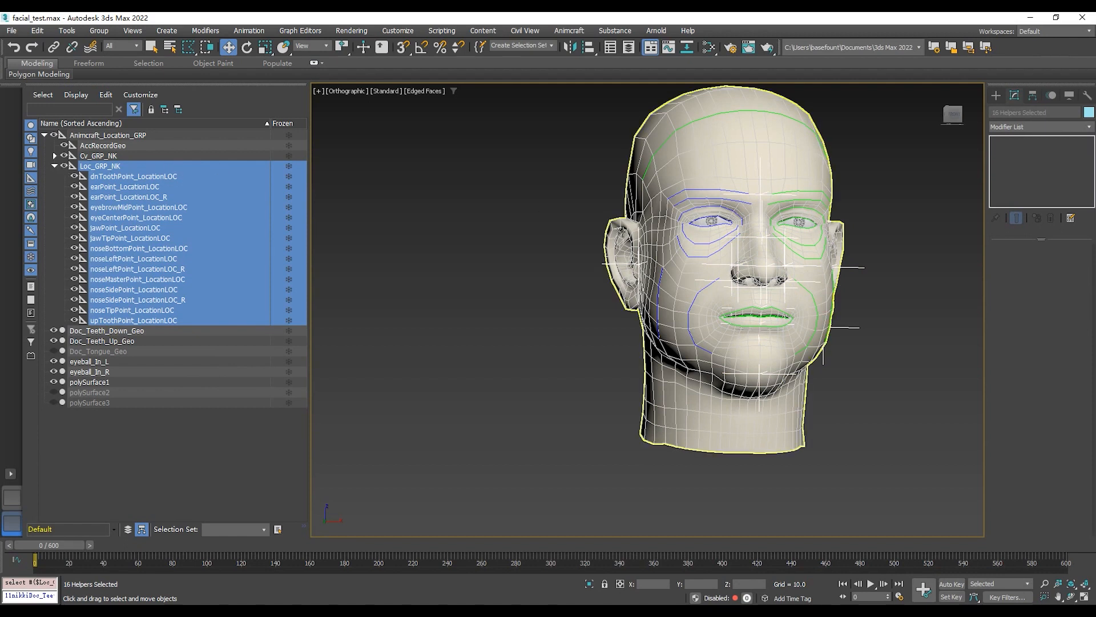
click(65, 166)
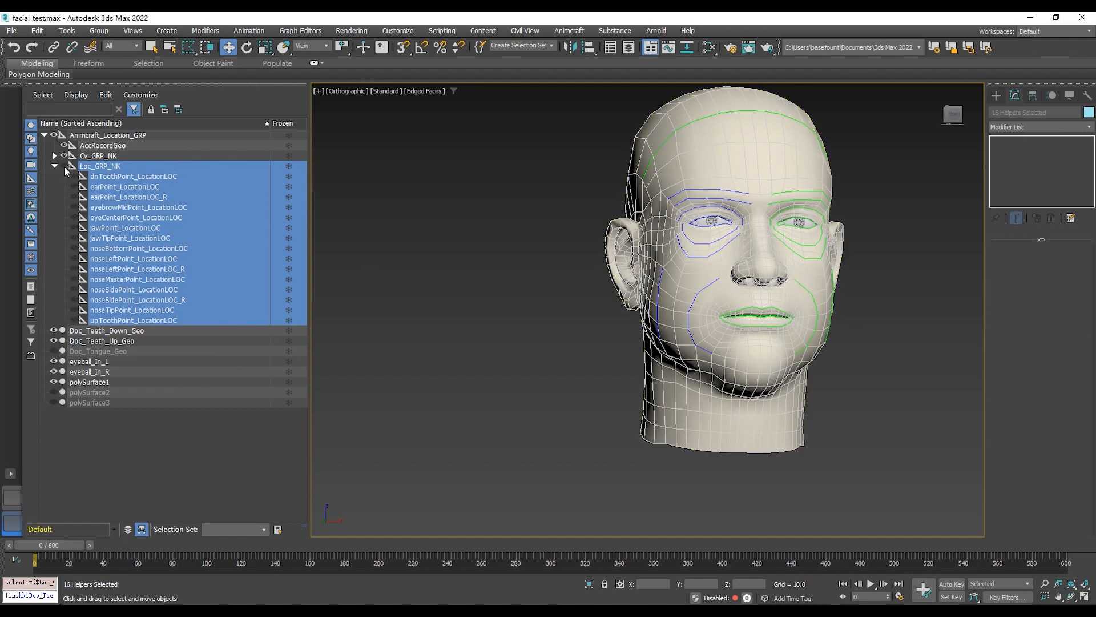
click(64, 166)
click(64, 166)
click(55, 166)
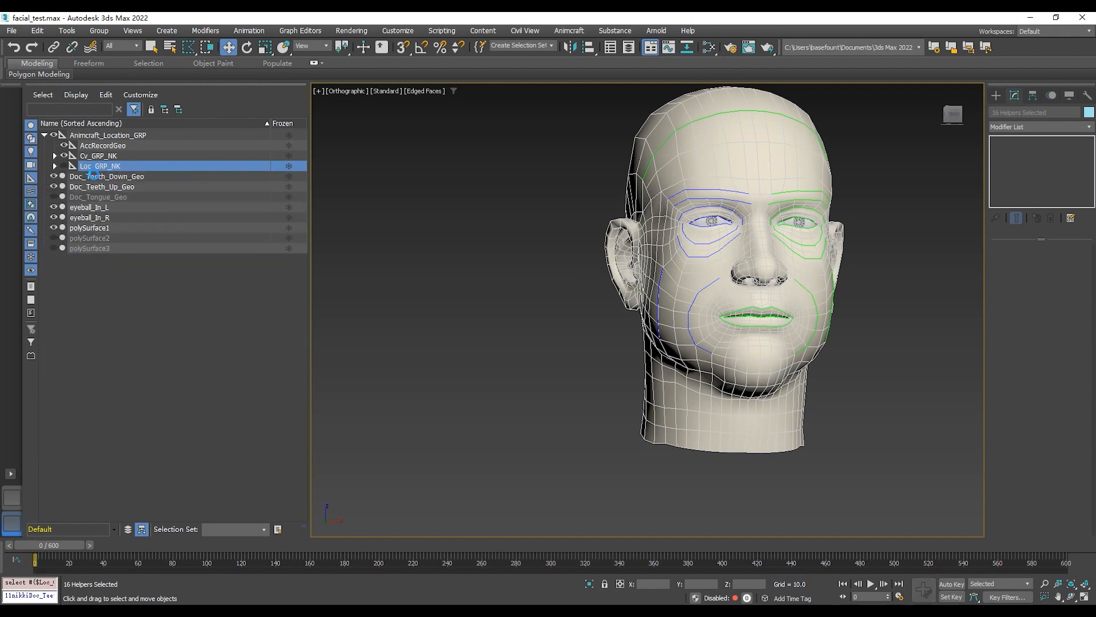
click(54, 165)
click(65, 166)
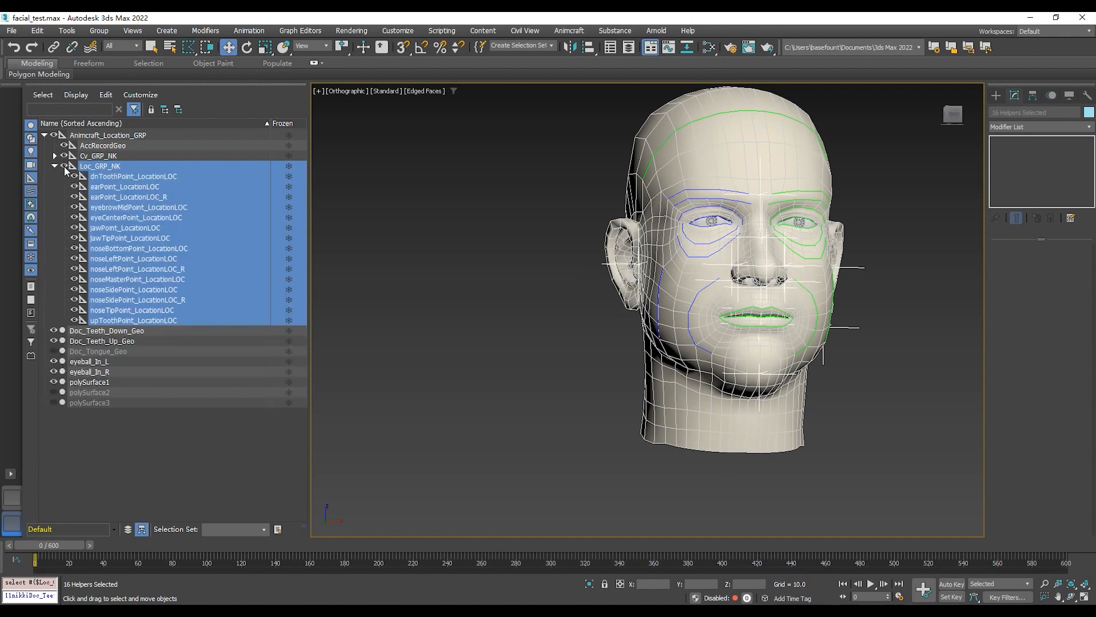
click(65, 166)
Step: Bring back the Advanced Facial Rig Editor and examine the location curves on the face from the front
drag(1, 150, 440, 97)
mouse_move(909, 337)
alt+middle_down()
mouse_move(892, 341)
mouse_move(915, 345)
alt+middle_up()
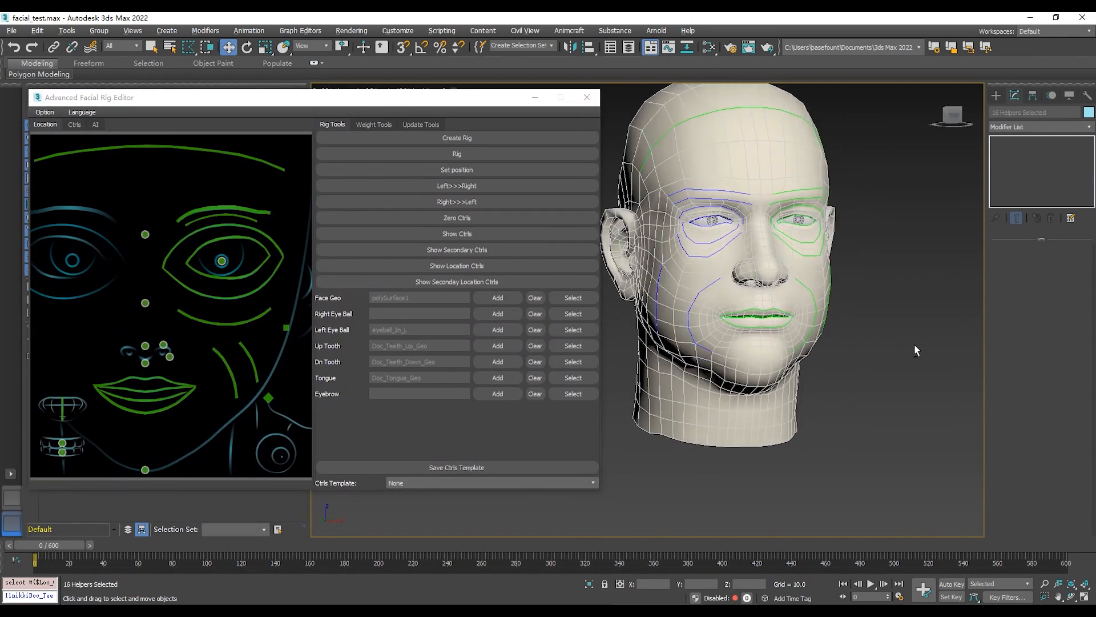
scroll(901, 274, up, 3)
alt+middle_drag(899, 270, 856, 274)
middle_drag(685, 308, 721, 355)
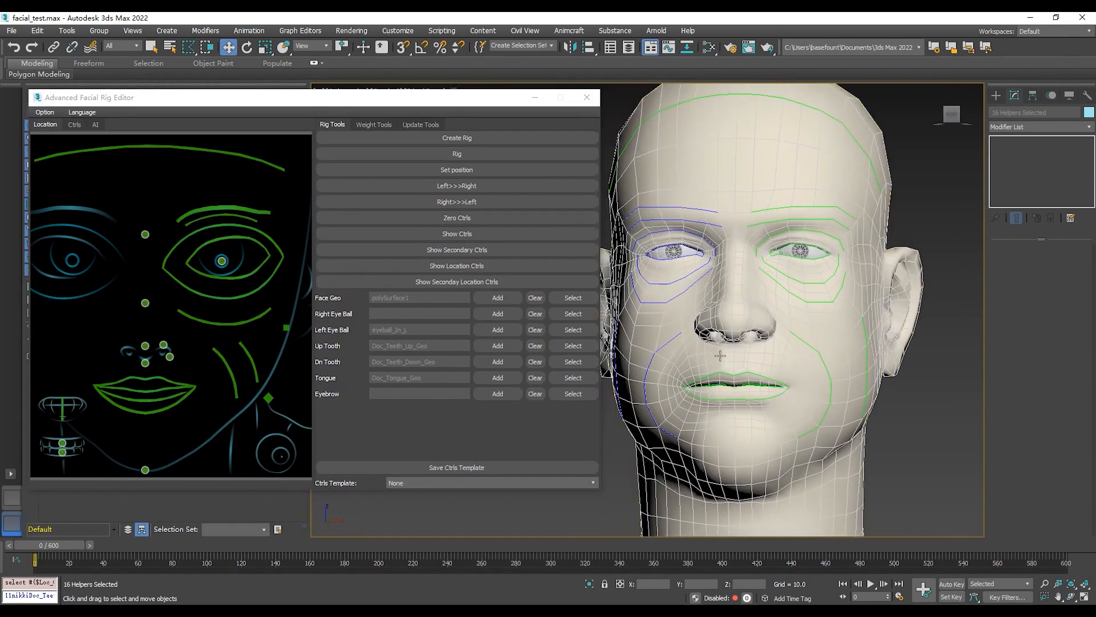
scroll(791, 304, up, 2)
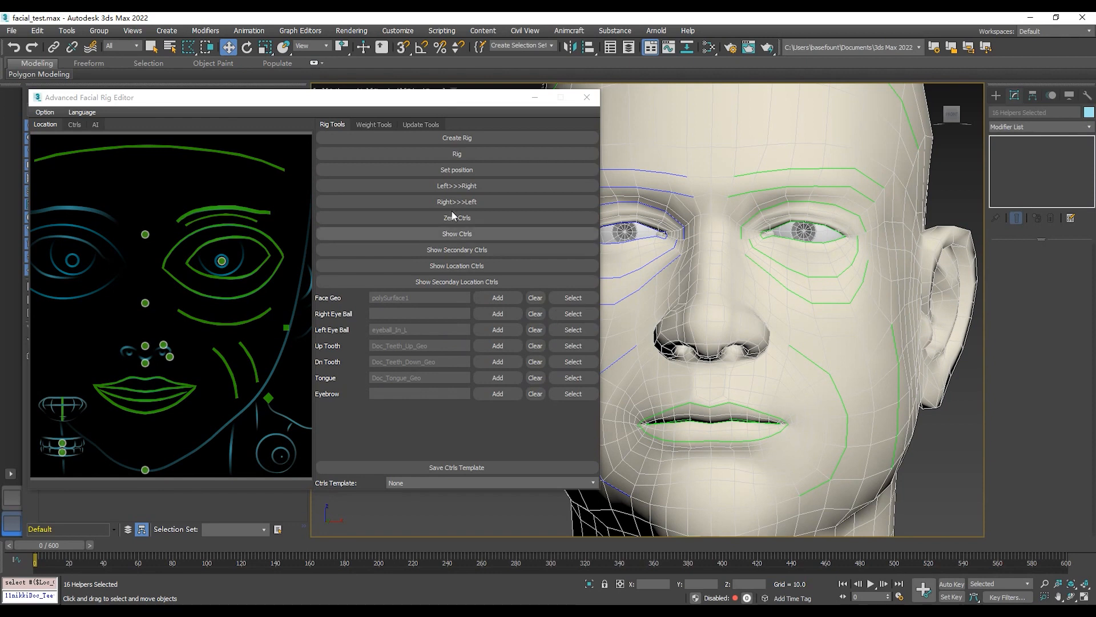
drag(451, 98, 349, 86)
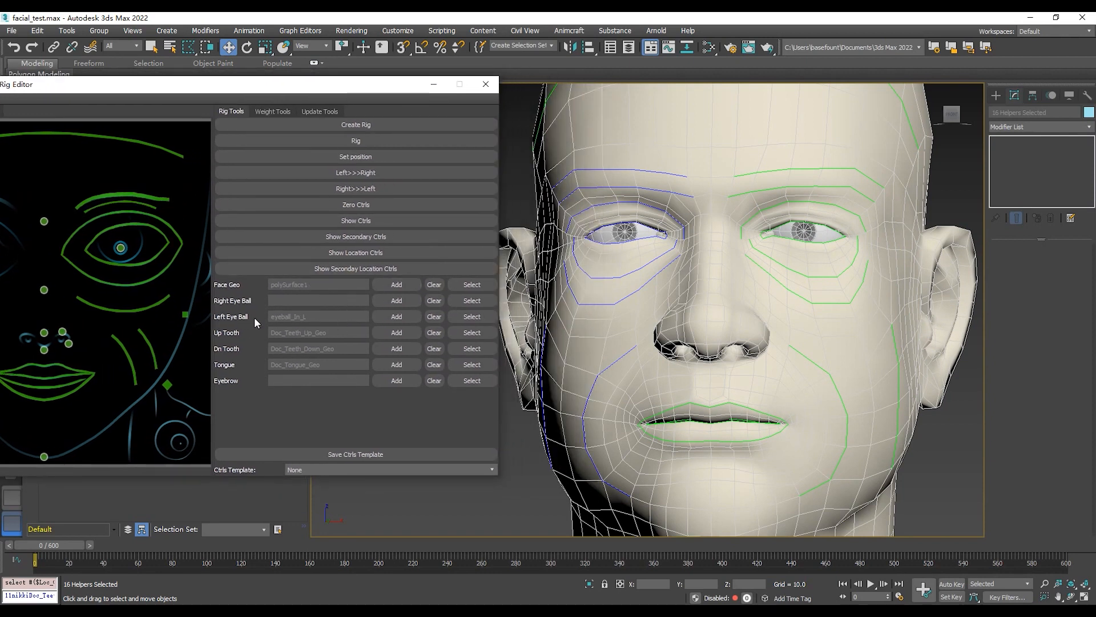
Step: Add eyeball_In_R as the right eyeball mesh, then check the stored face and left eyeball meshes by selecting them
click(635, 235)
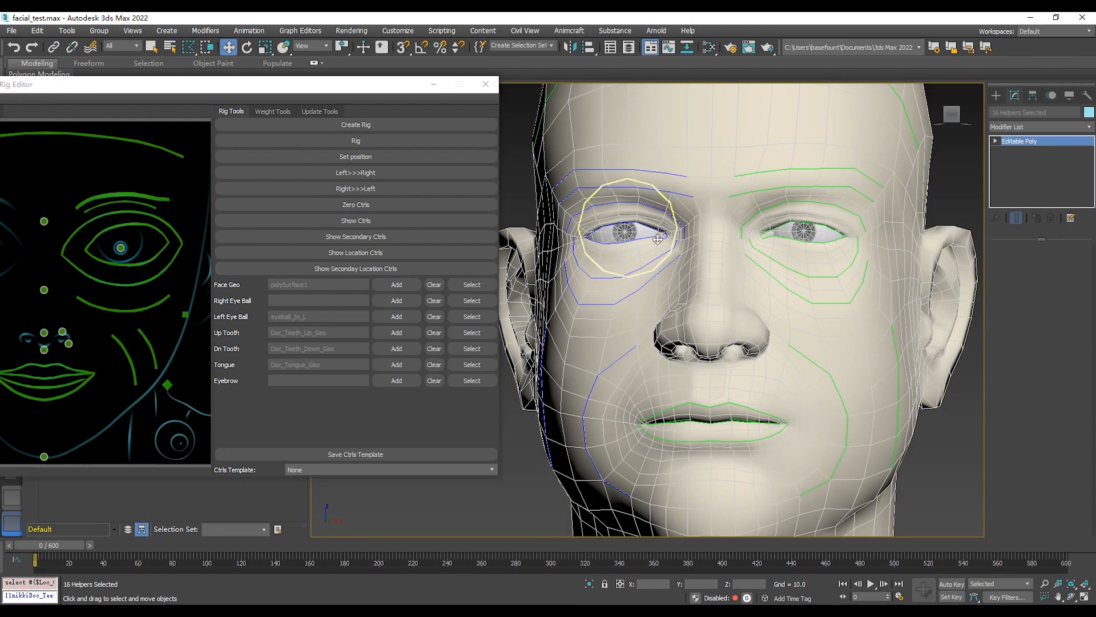
click(397, 301)
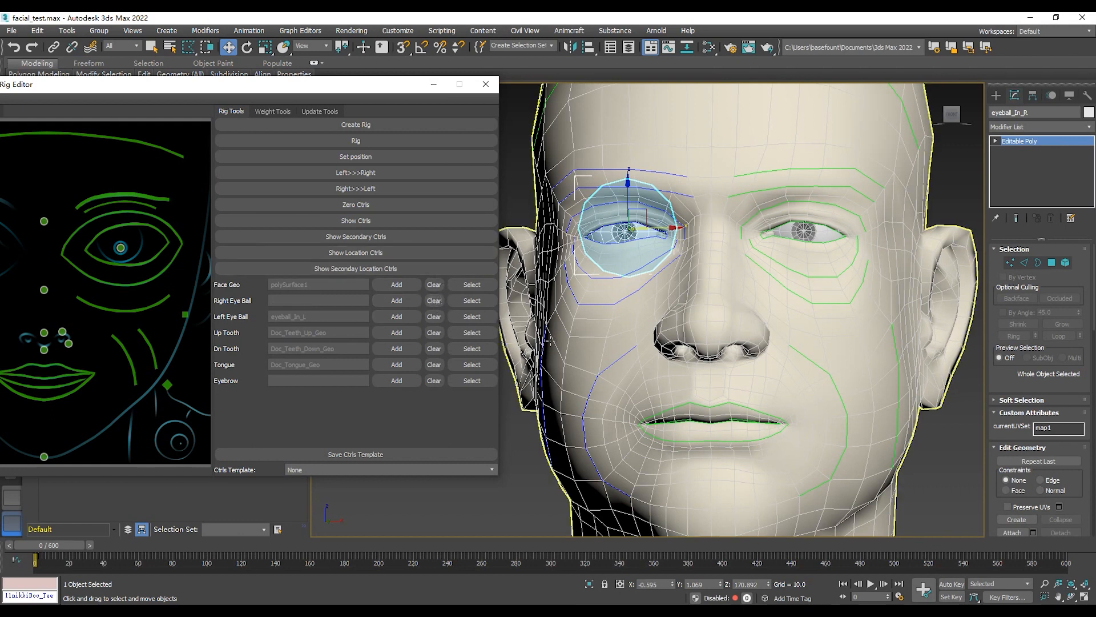
click(403, 299)
click(478, 286)
click(479, 319)
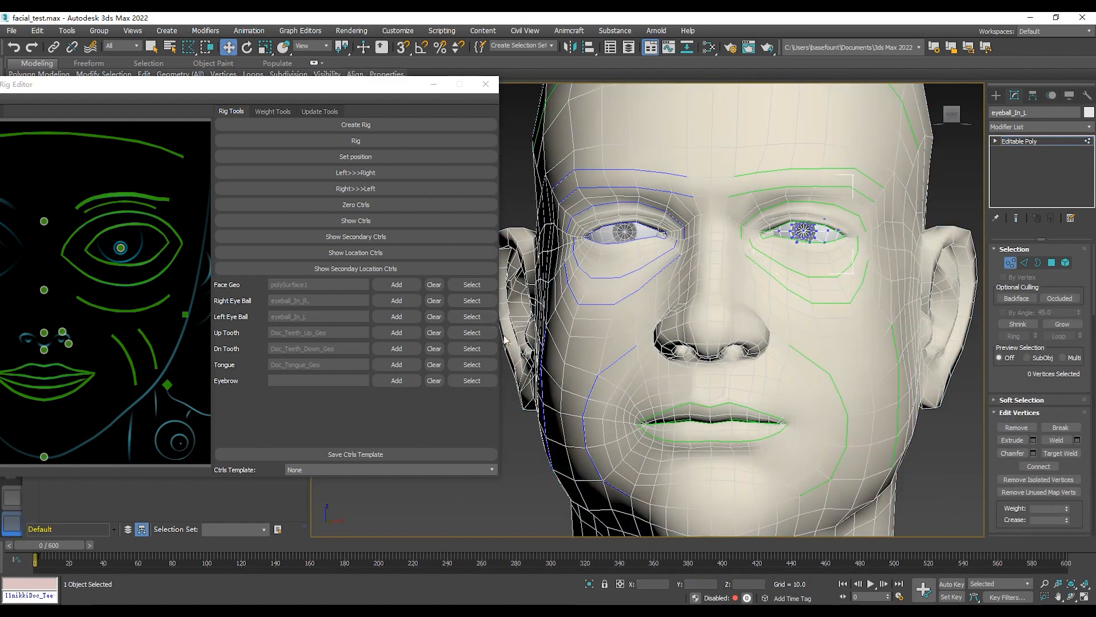
Step: Check the stored lower teeth mesh by selecting it, and unhide the eyebrow meshes polySurface2 and polySurface3
click(479, 334)
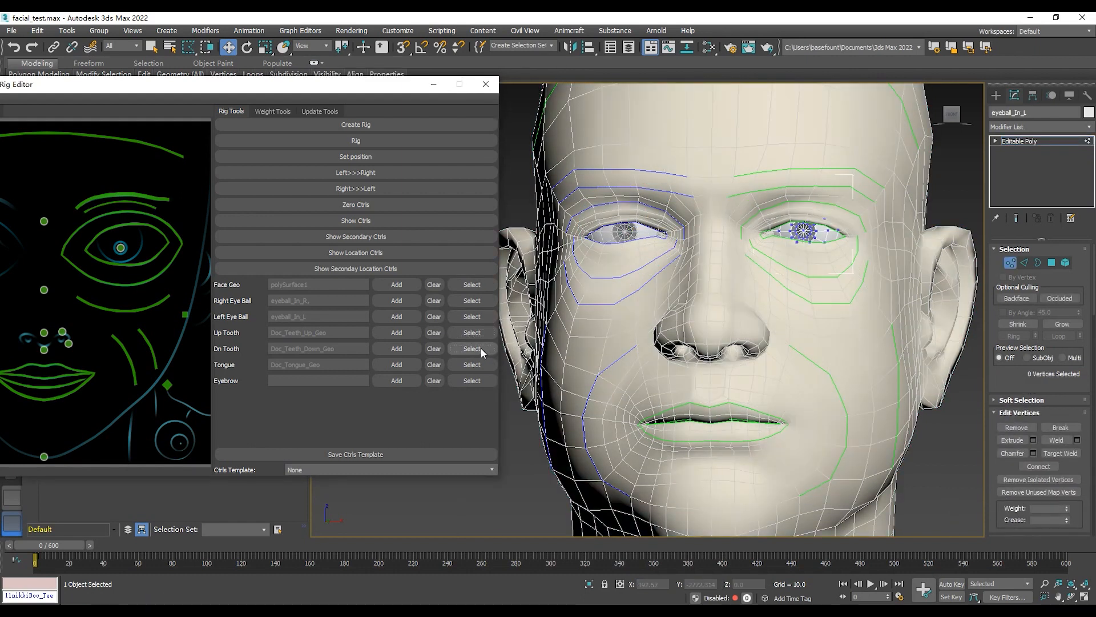
click(481, 348)
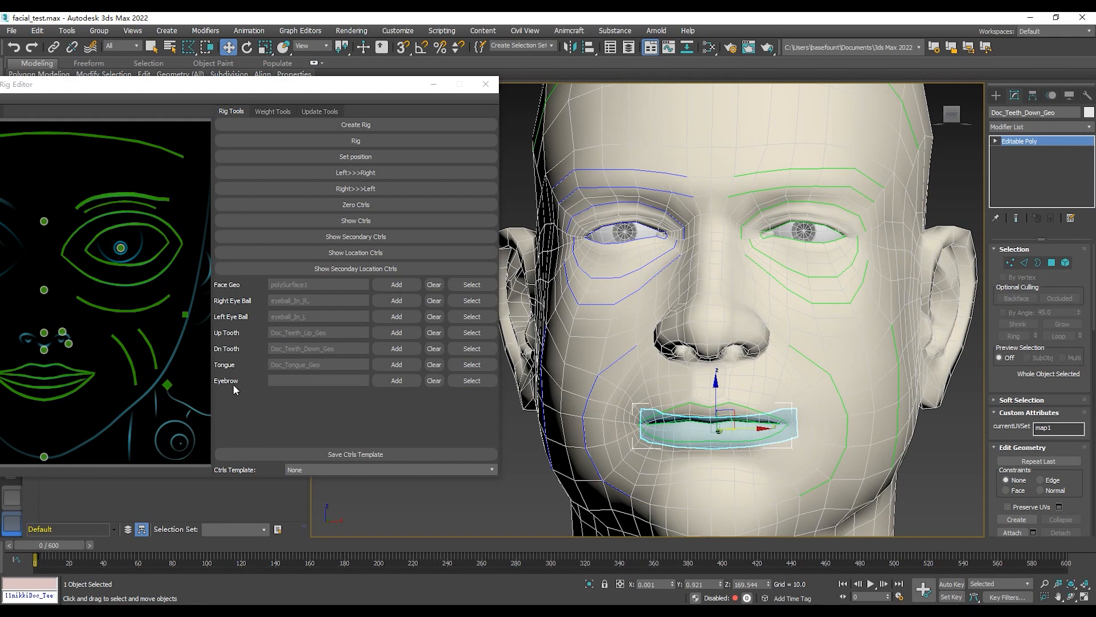
drag(342, 90, 152, 317)
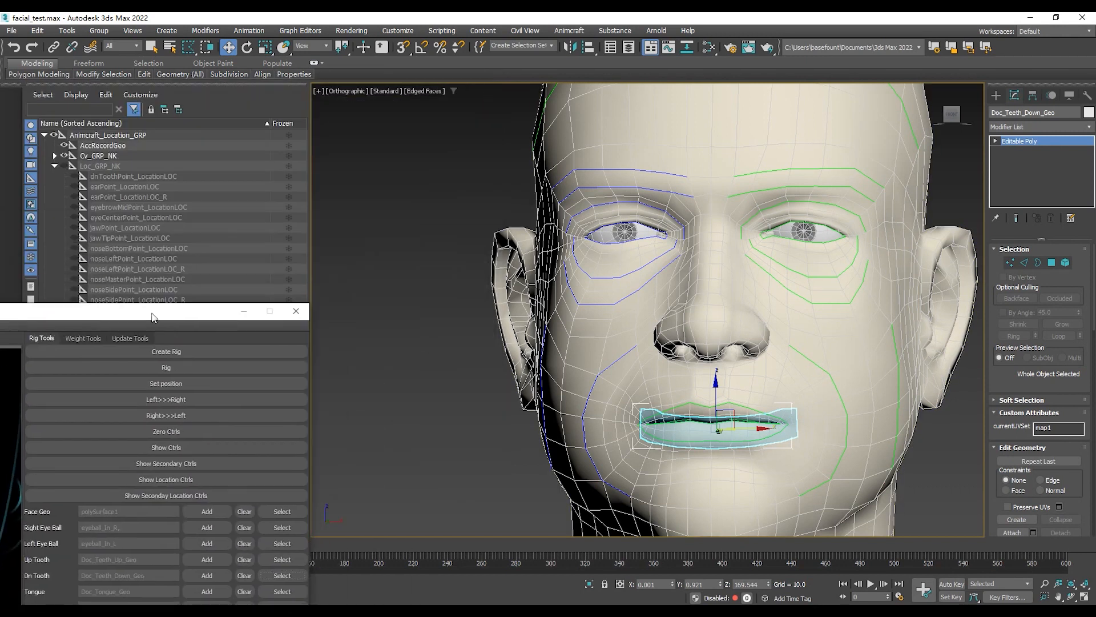
click(54, 166)
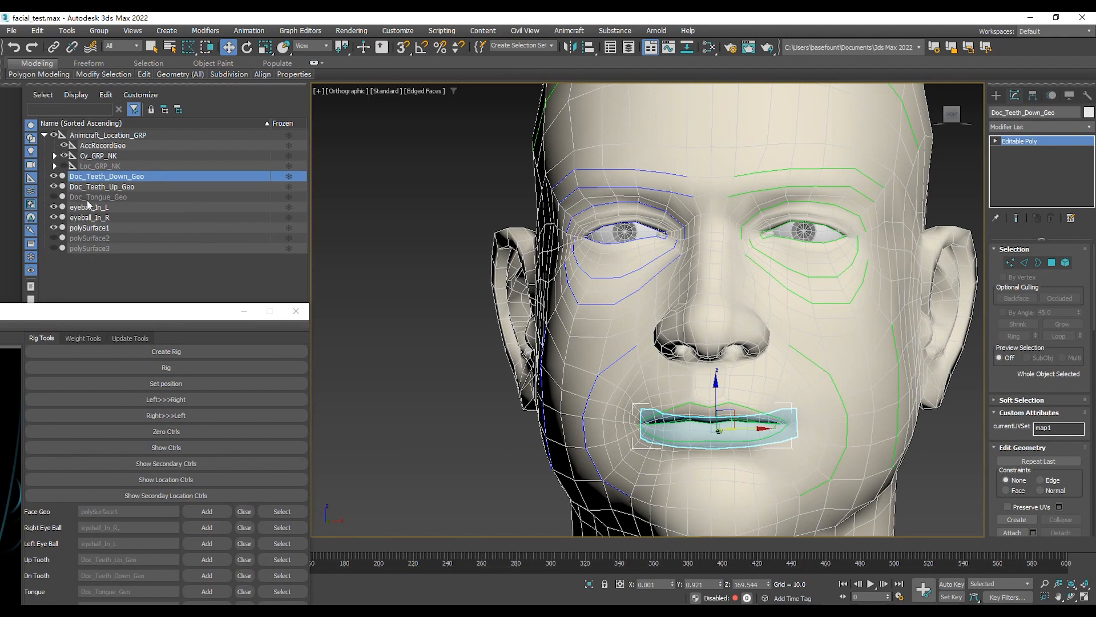
click(54, 237)
click(54, 248)
drag(146, 317, 290, 126)
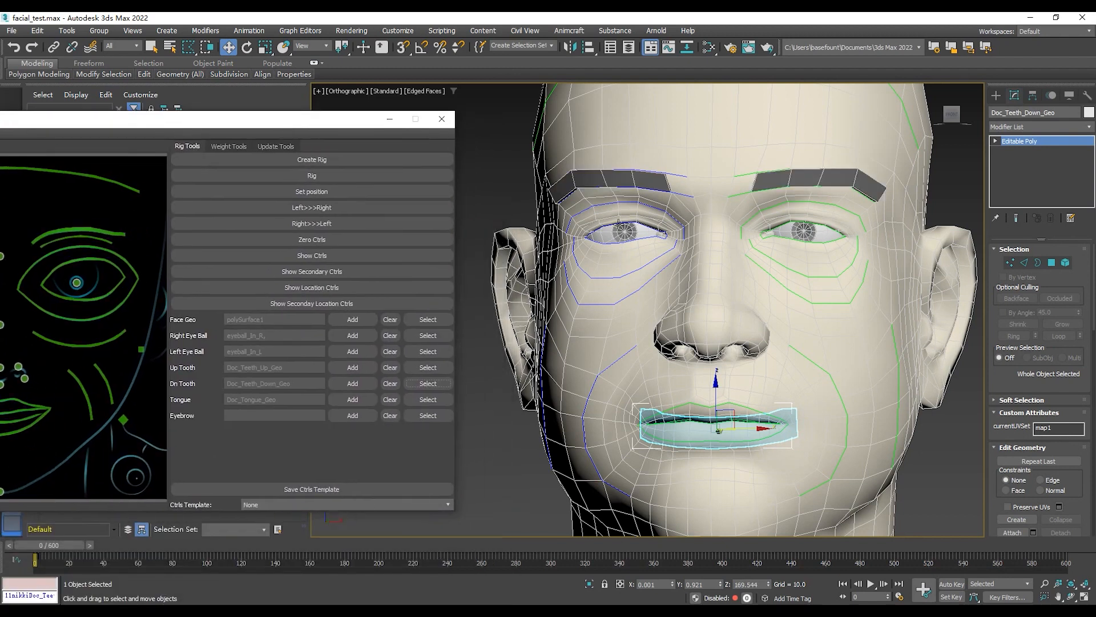
Step: Select both eyebrow meshes, polySurface2 and polySurface3, add them together as the Eyebrow meshes, and clear the selection
click(806, 185)
click(654, 187)
middle_drag(653, 187, 611, 249)
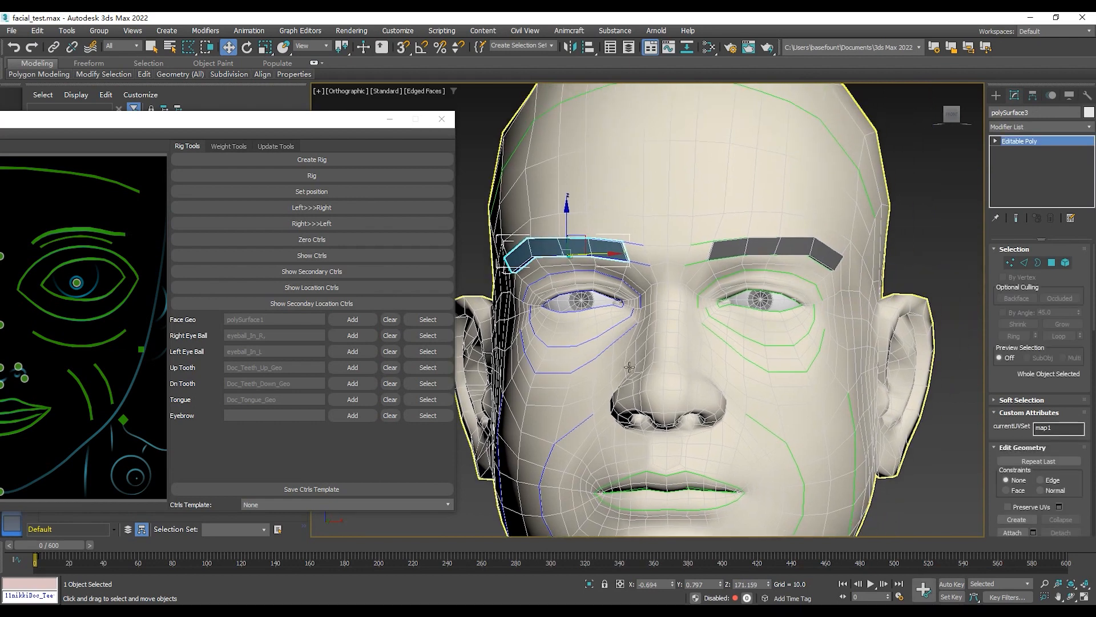
click(752, 259)
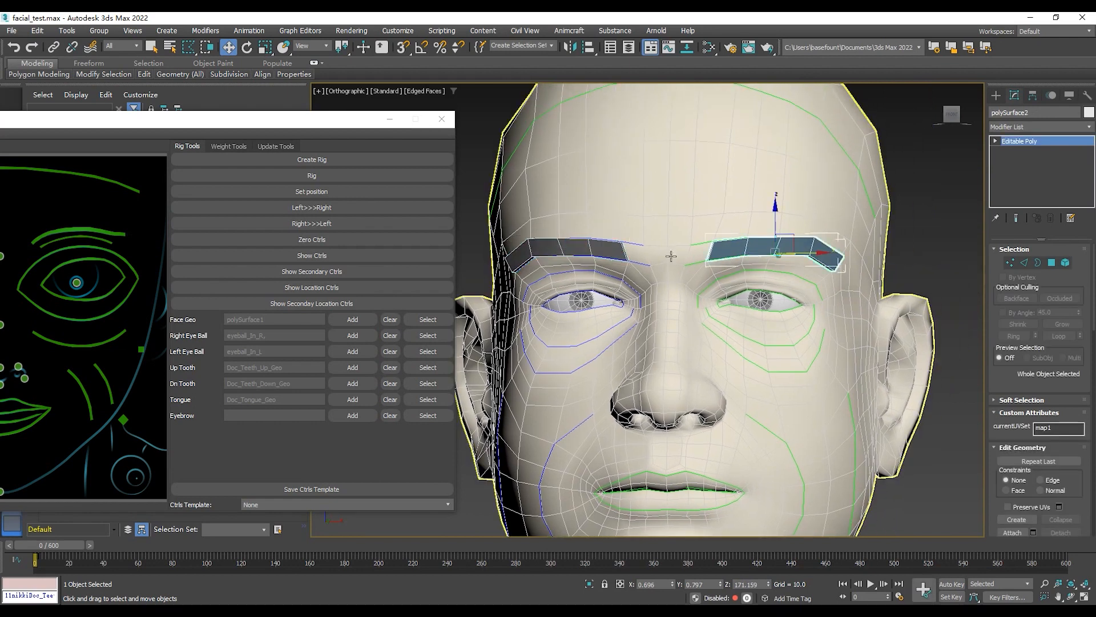
ctrl+click(597, 253)
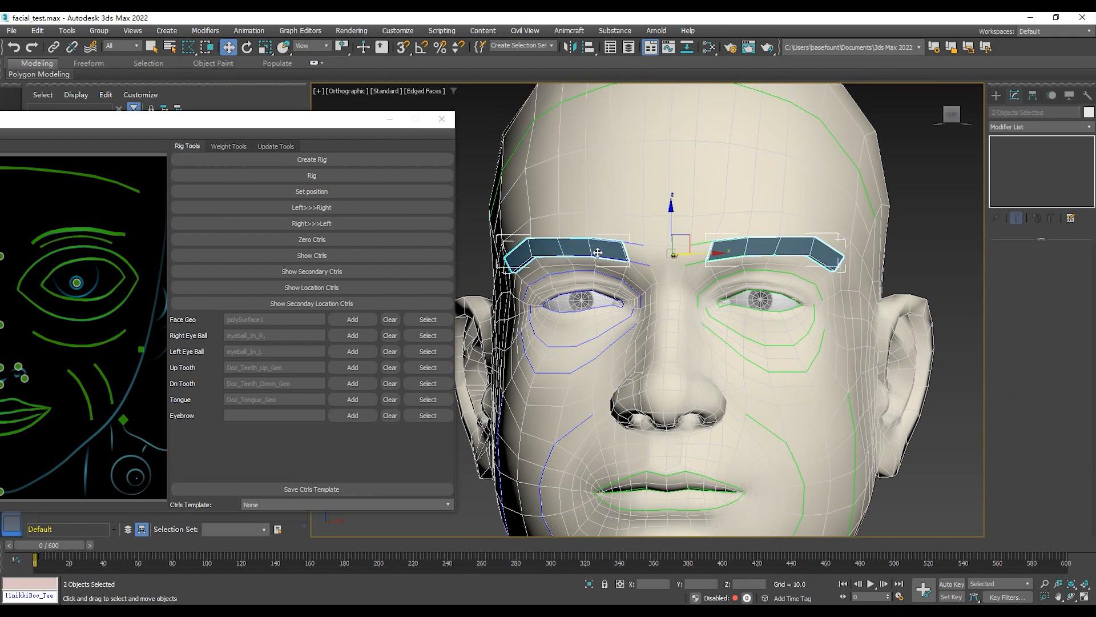
click(353, 416)
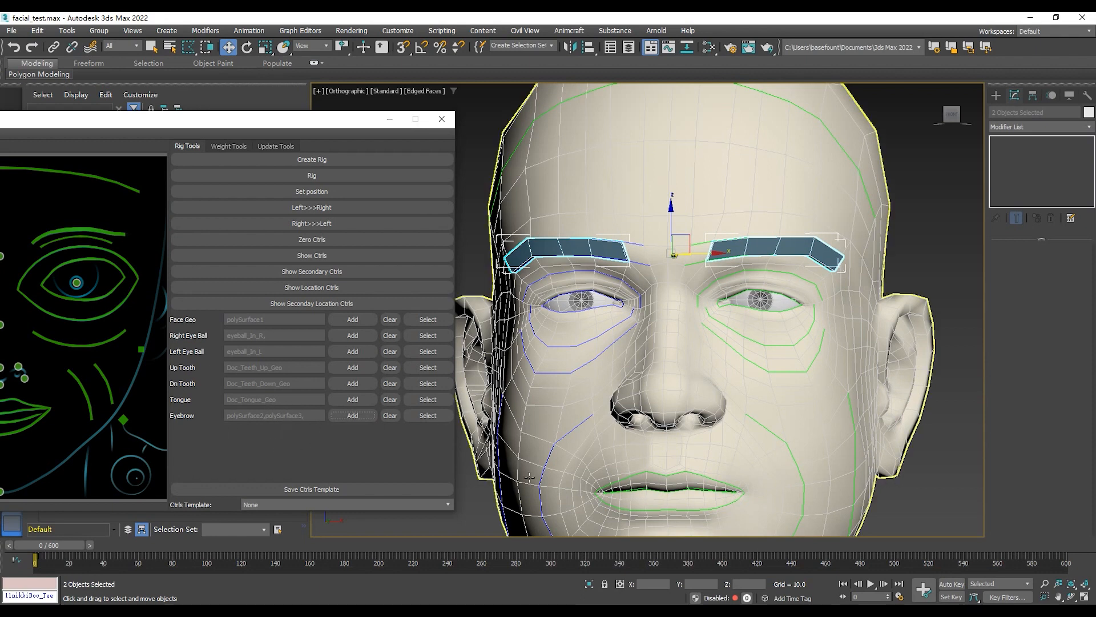
click(895, 217)
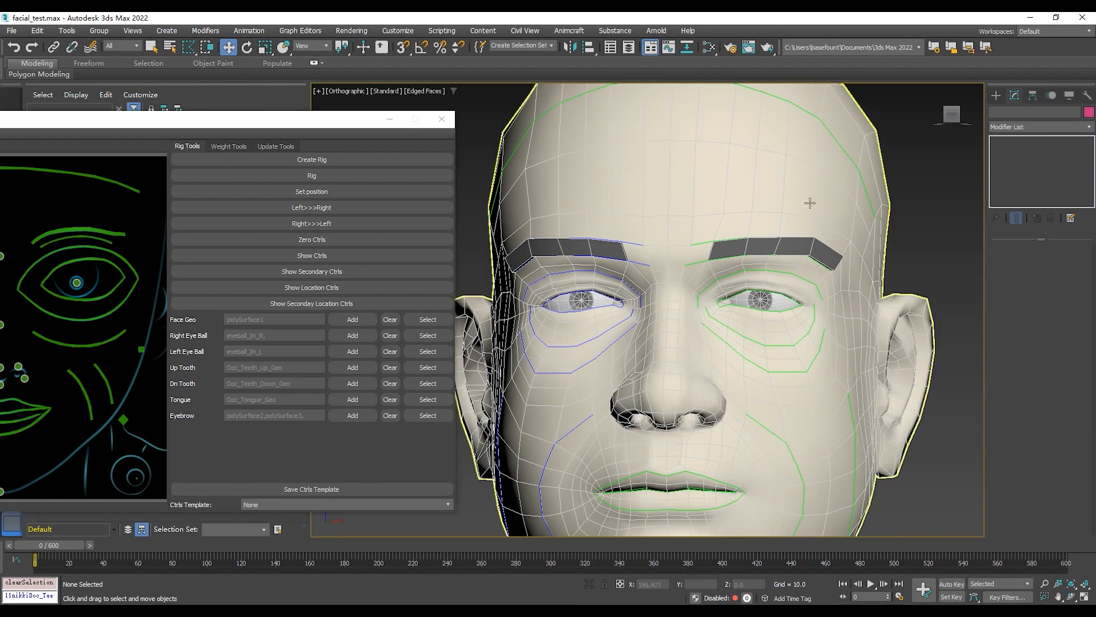
Step: Create the rig from the assigned meshes and the marked facial location curves and points
scroll(809, 203, down, 4)
alt+middle_drag(887, 318, 761, 290)
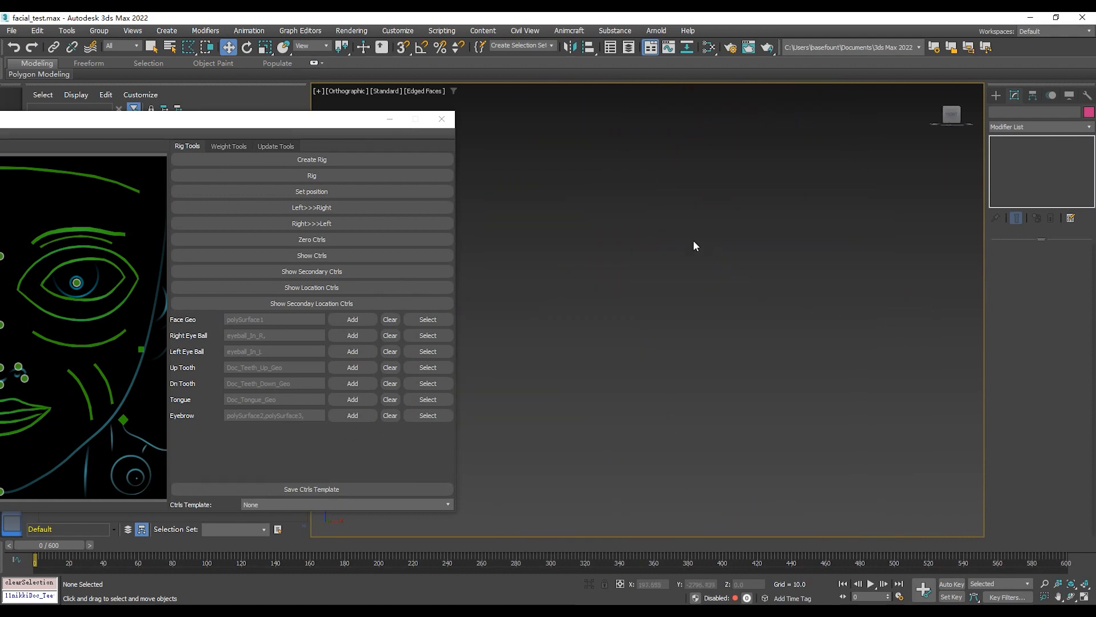
drag(294, 119, 2, 111)
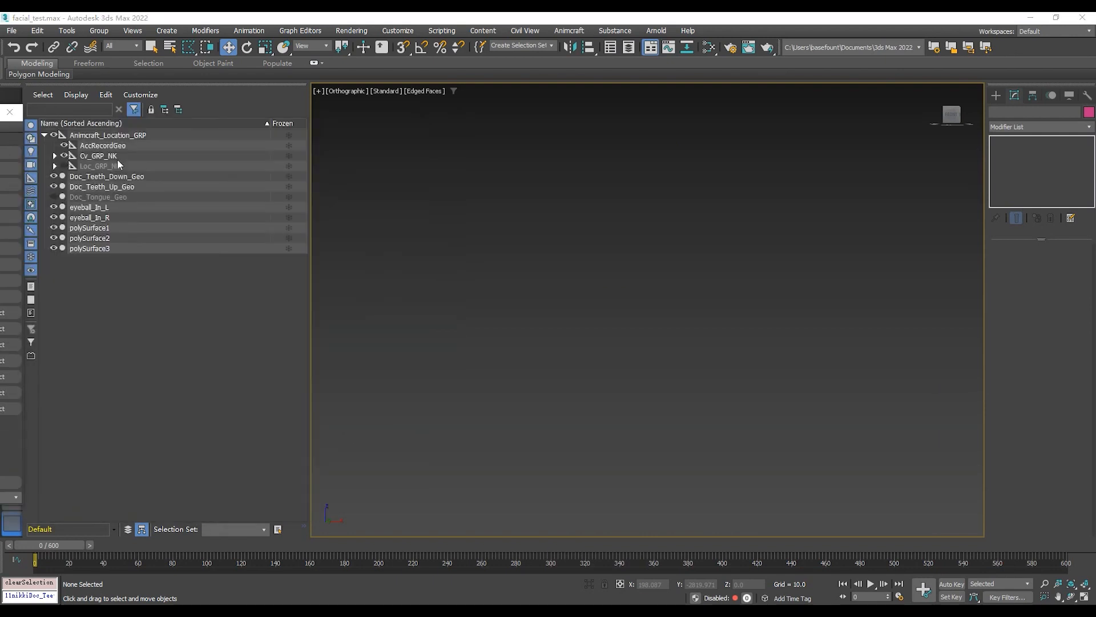
click(136, 137)
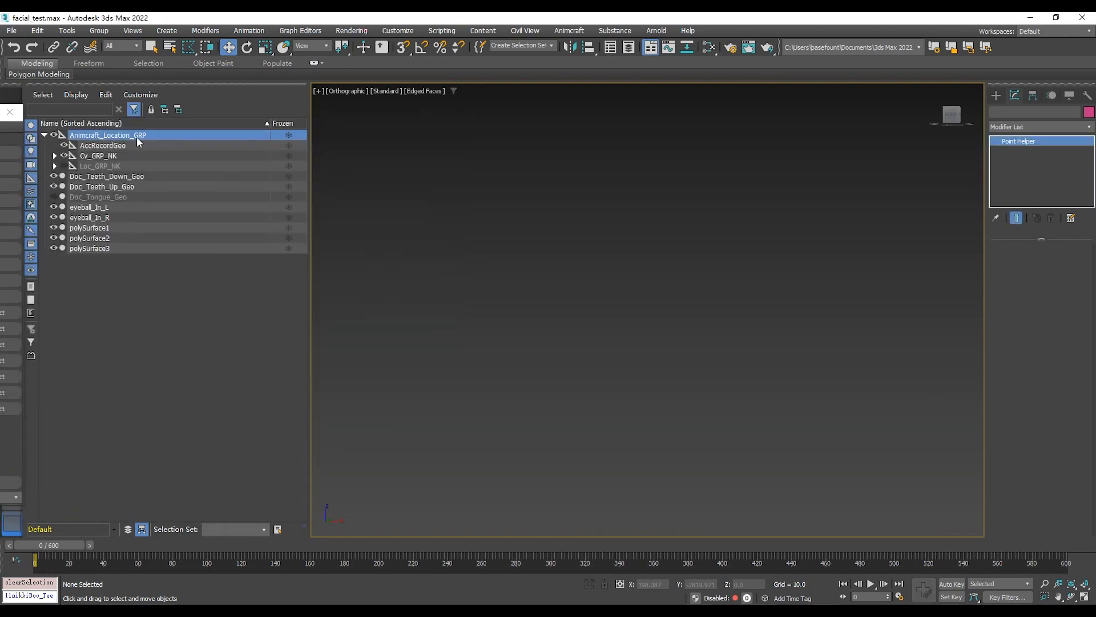
click(124, 206)
key(f)
middle_drag(720, 339, 702, 275)
click(769, 316)
drag(0, 113, 210, 113)
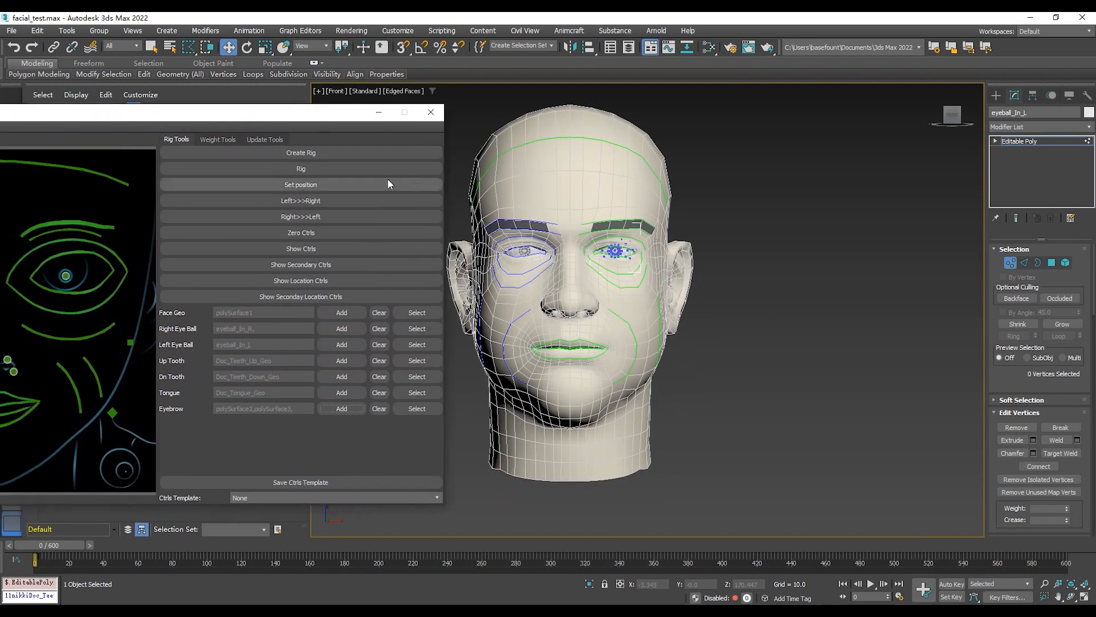
click(326, 154)
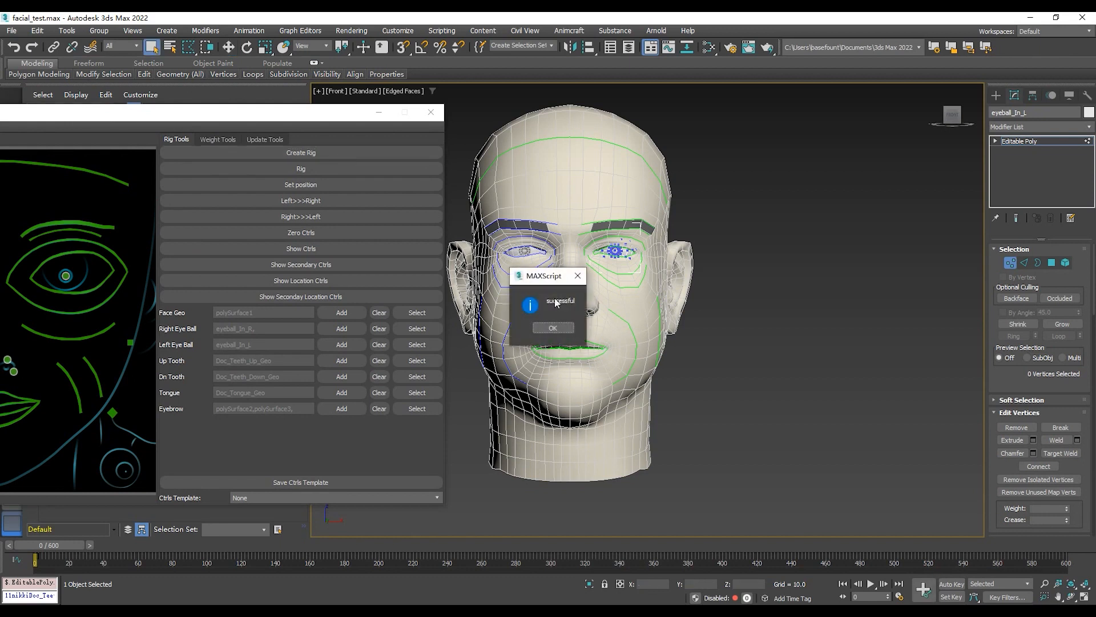
click(553, 328)
Step: Examine the newly created red control curves around the face, brow and left eye from several angles
mouse_move(765, 328)
alt+middle_down()
mouse_move(724, 325)
mouse_move(717, 285)
mouse_move(750, 329)
alt+middle_up()
scroll(599, 314, up, 3)
alt+middle_drag(588, 302, 644, 297)
alt+middle_drag(685, 330, 771, 312)
scroll(650, 331, up, 4)
scroll(771, 303, down, 4)
alt+middle_drag(769, 260, 718, 176)
scroll(719, 182, up, 6)
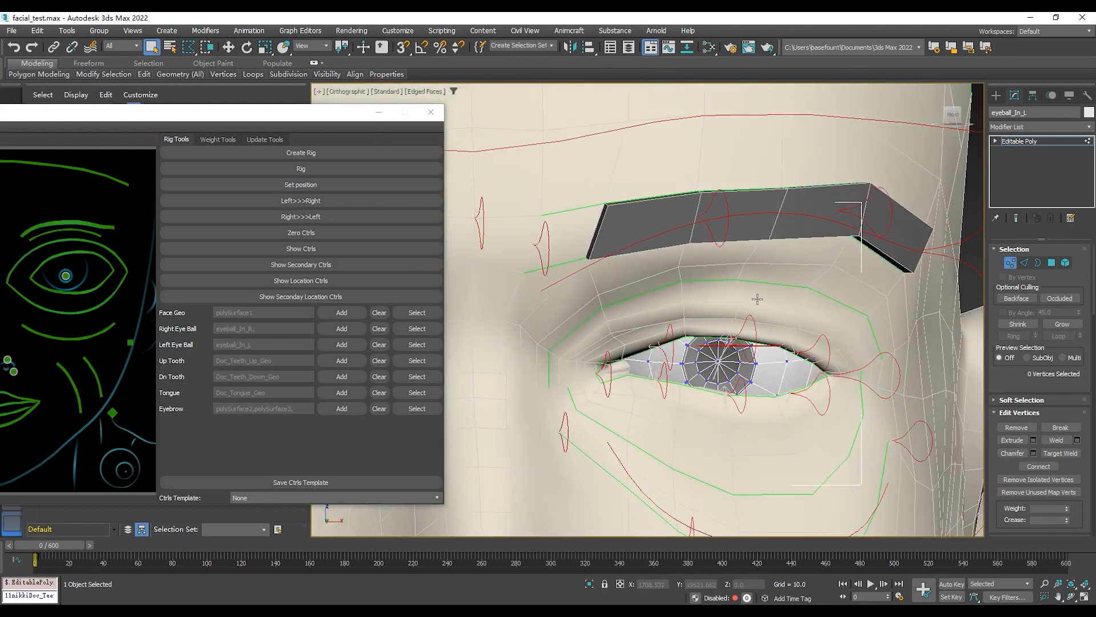
Step: Leave vertex editing on the left eyeball mesh and select the left eye control Left_Eye_LOC
click(733, 344)
click(1037, 143)
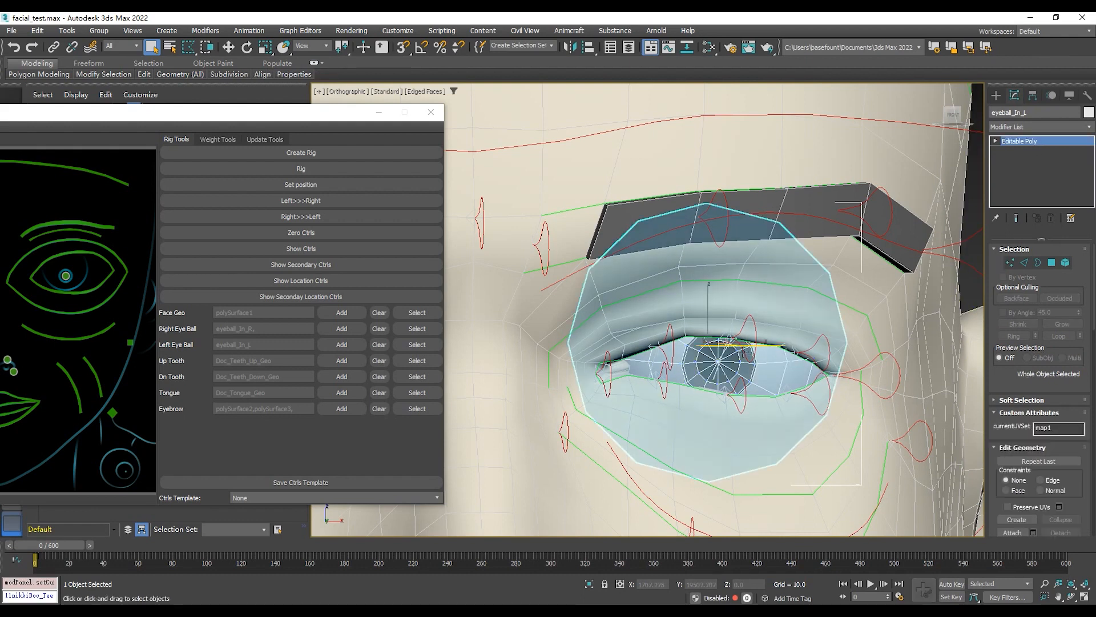
click(753, 358)
key(f)
key(z)
scroll(687, 316, down, 10)
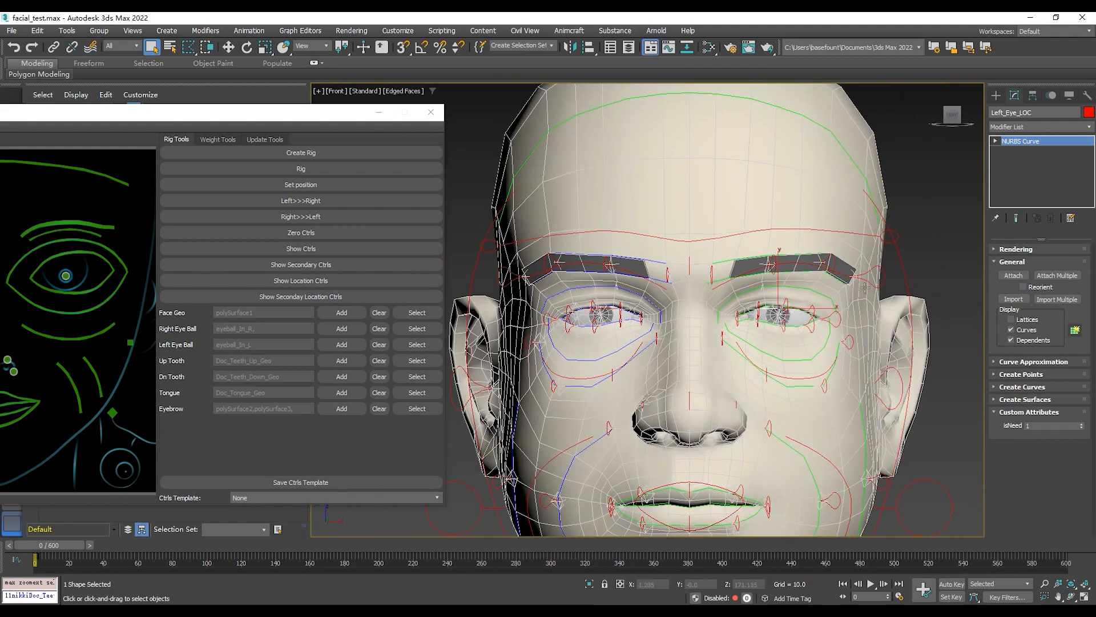
Step: Move Left_Eye_LOC outside the head to about X 1.85, Z 171.30 and mirror the control positions from left to right
scroll(788, 272, down, 2)
scroll(788, 272, up, 3)
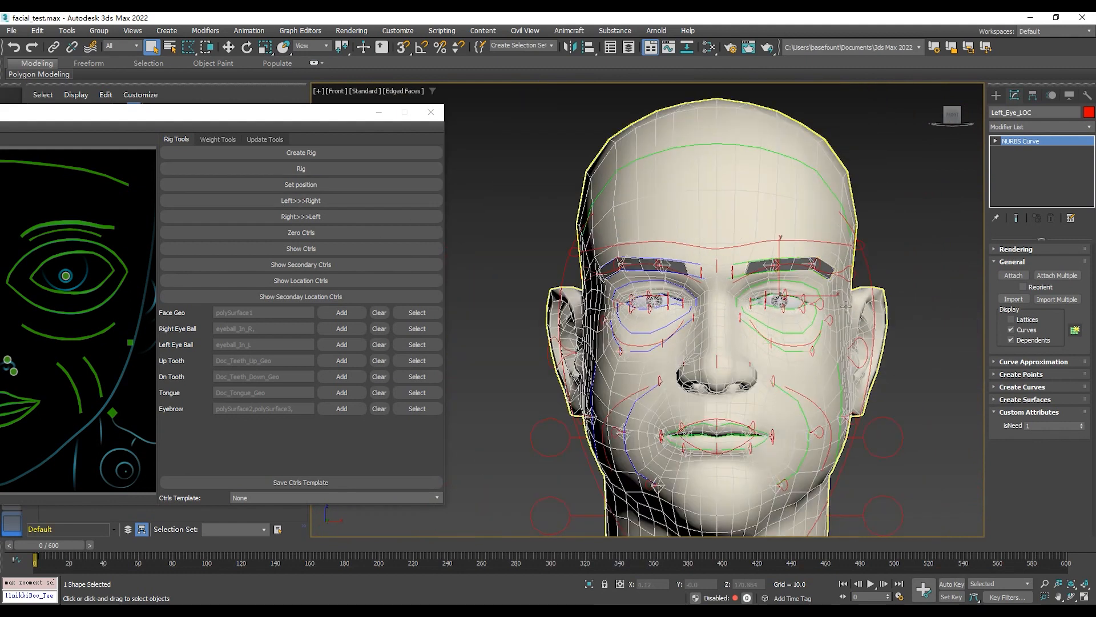
key(w)
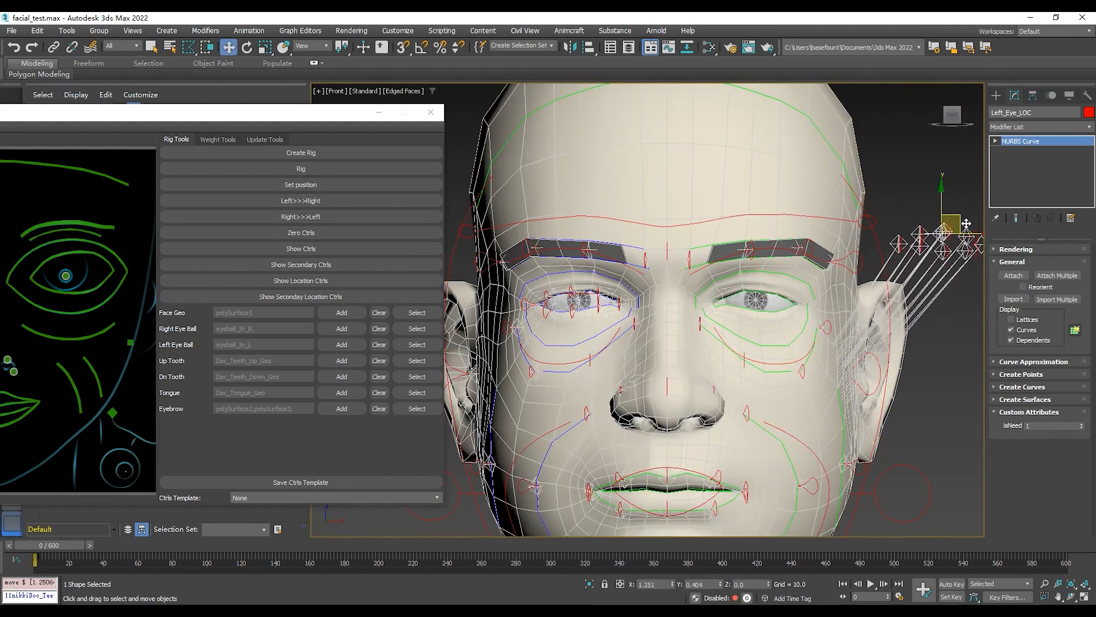
scroll(903, 178, down, 2)
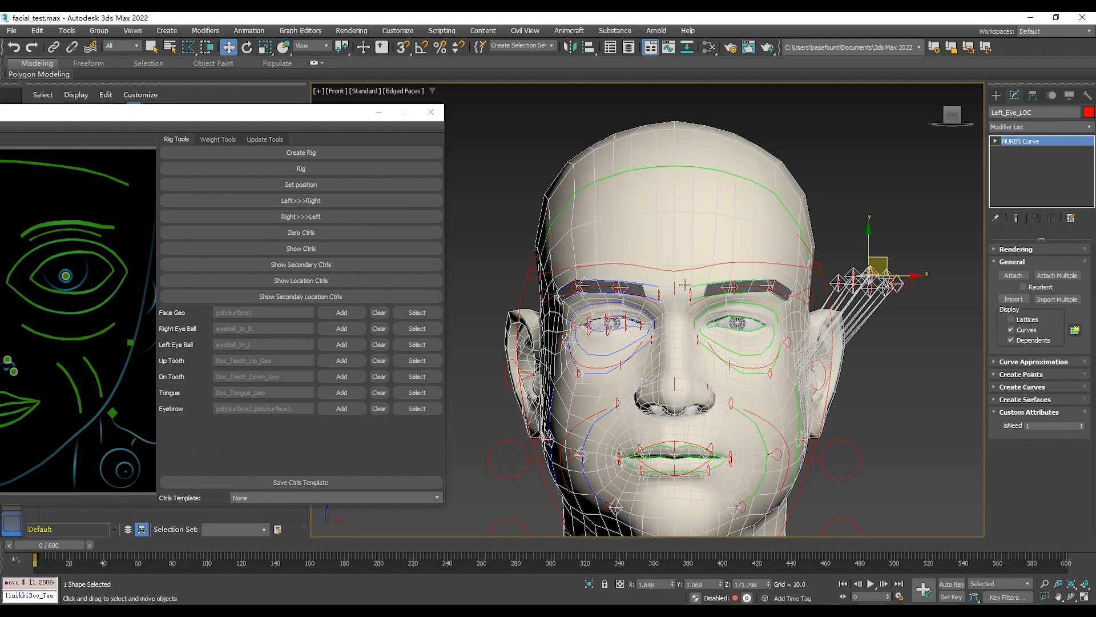
click(308, 199)
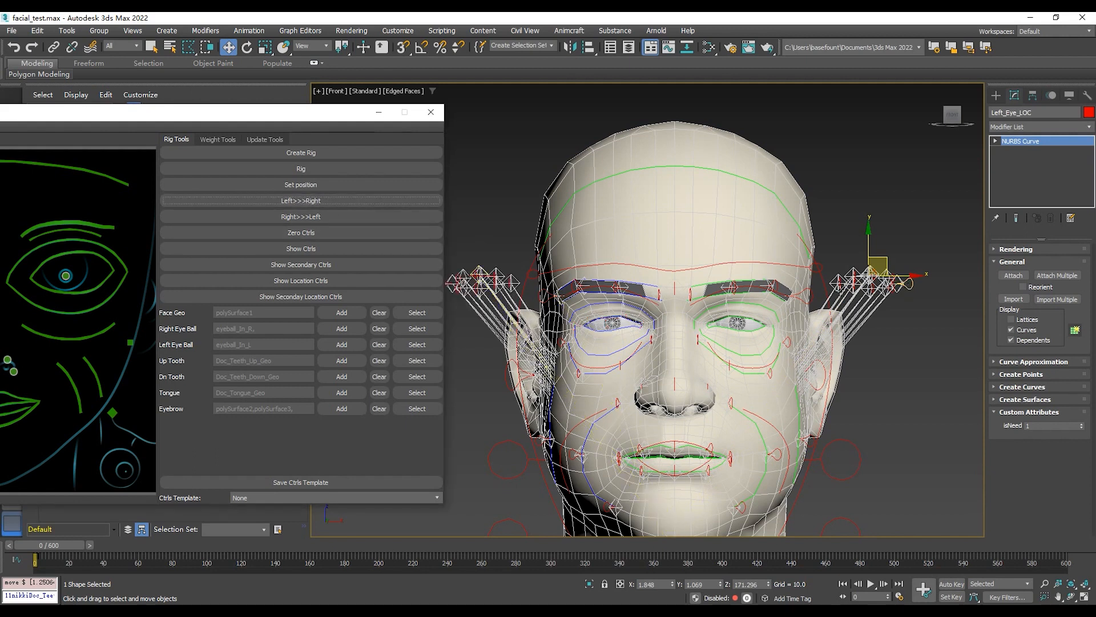
Step: Move Right_Eye_LOC farther from the head to about X -2.54, Z 171.84 and mirror the control positions from right to left
scroll(492, 238, up, 2)
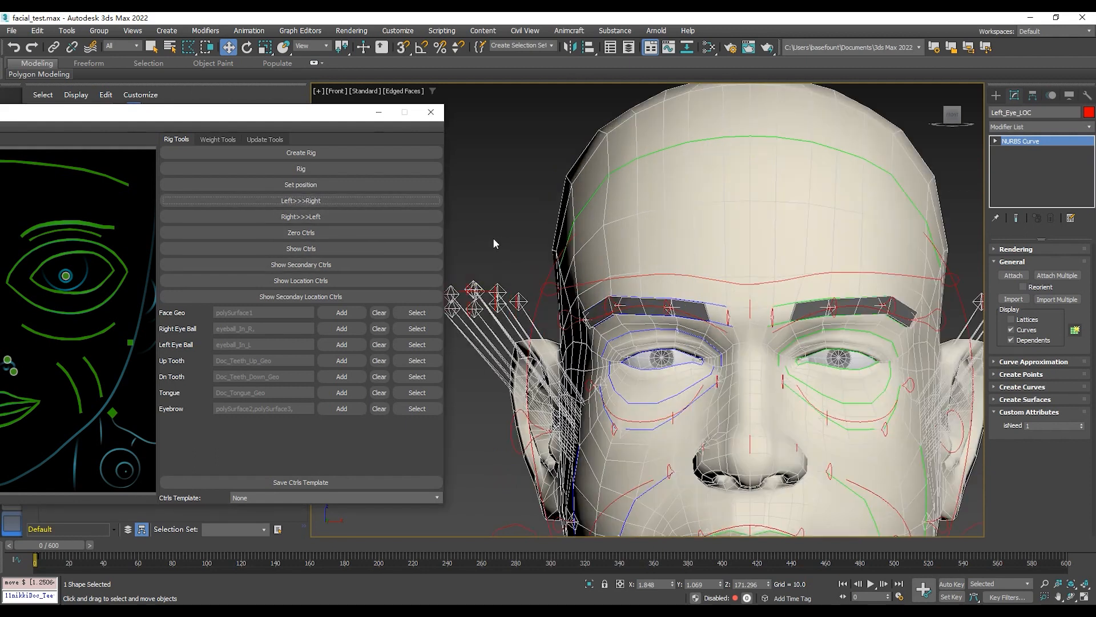
middle_drag(493, 238, 606, 217)
scroll(606, 219, up, 3)
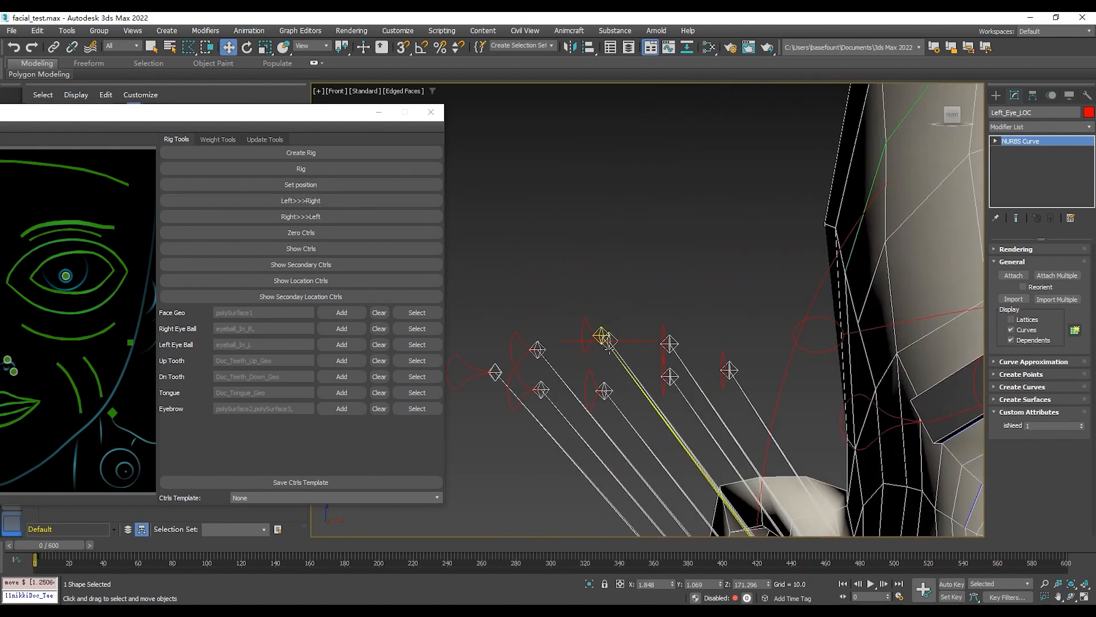
click(638, 348)
scroll(695, 266, down, 5)
drag(652, 290, 549, 209)
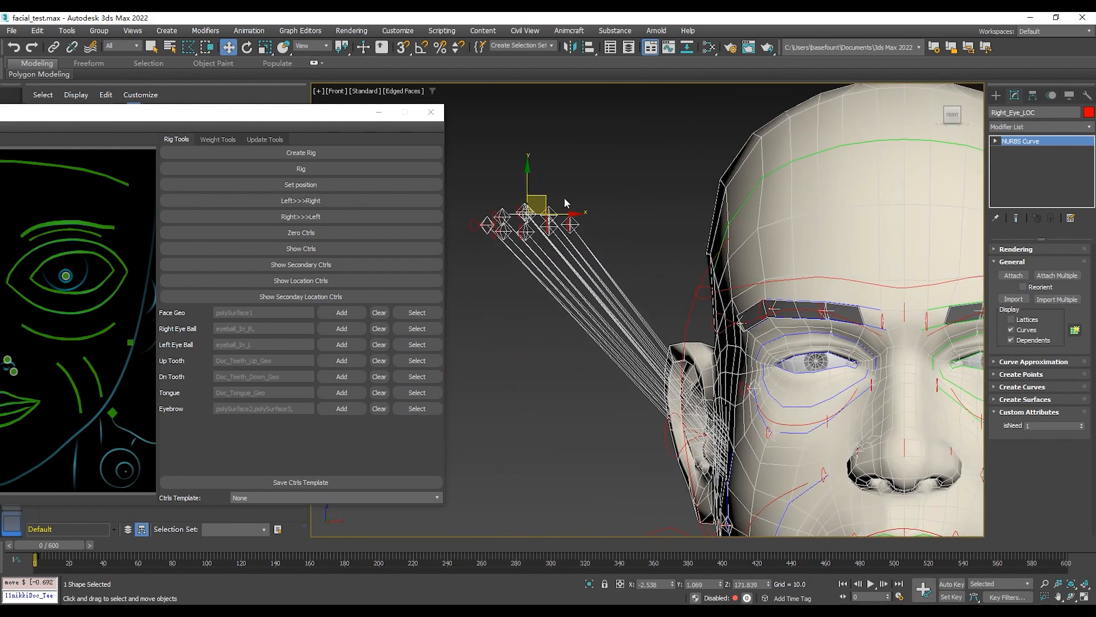
click(331, 217)
Step: Reset the displaced eye controls to the marked face locations with Set position
scroll(685, 188, down, 6)
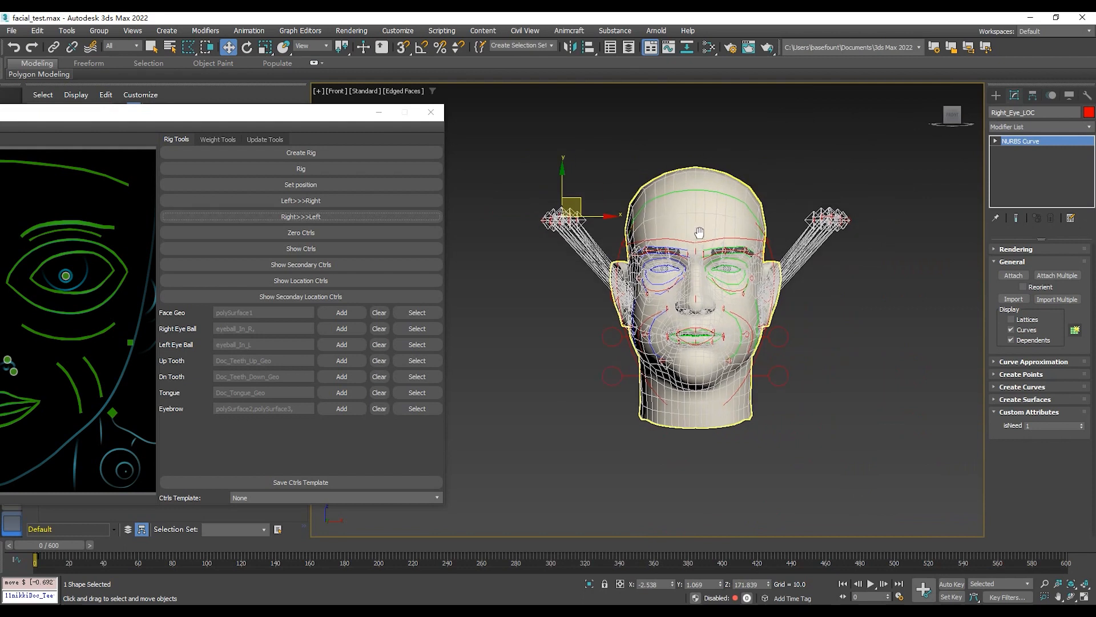
scroll(679, 235, up, 3)
scroll(679, 236, down, 2)
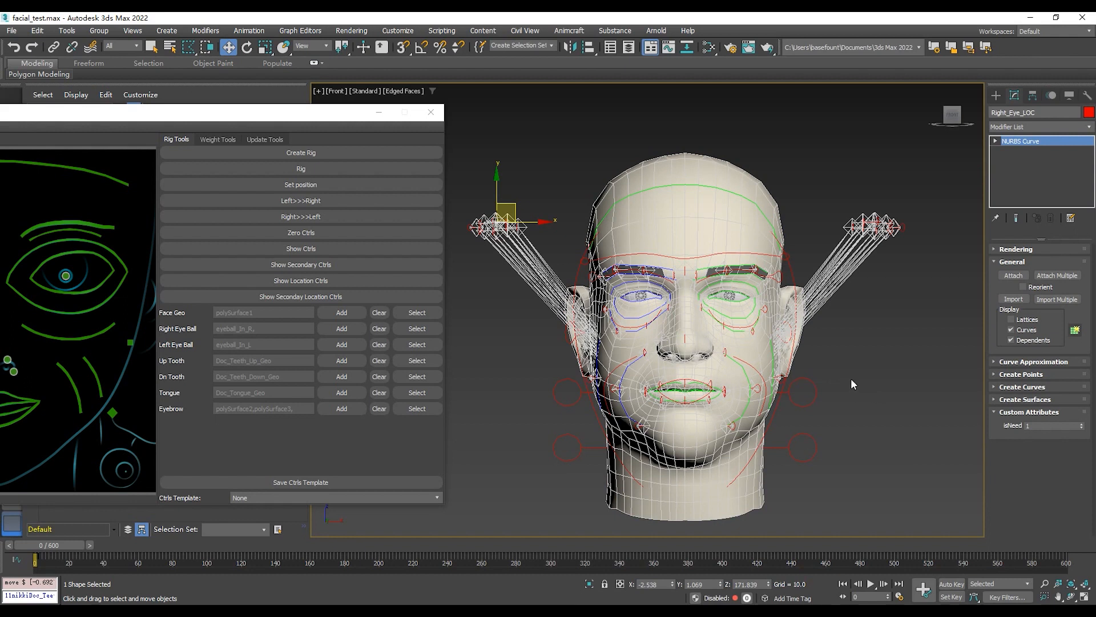
click(320, 186)
scroll(754, 303, up, 6)
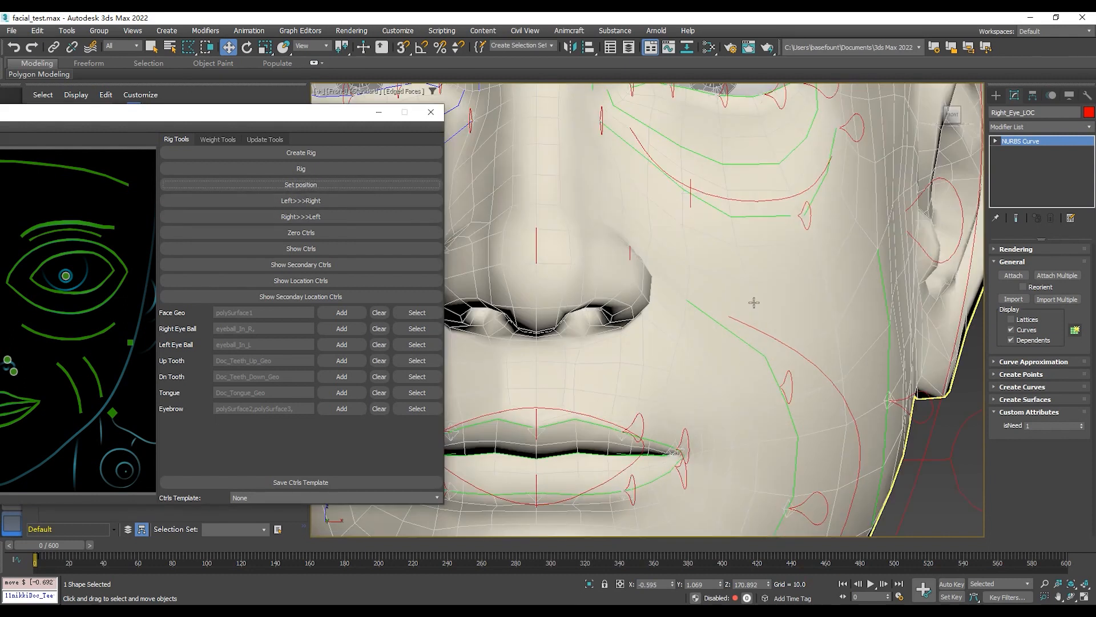
middle_drag(791, 172, 795, 314)
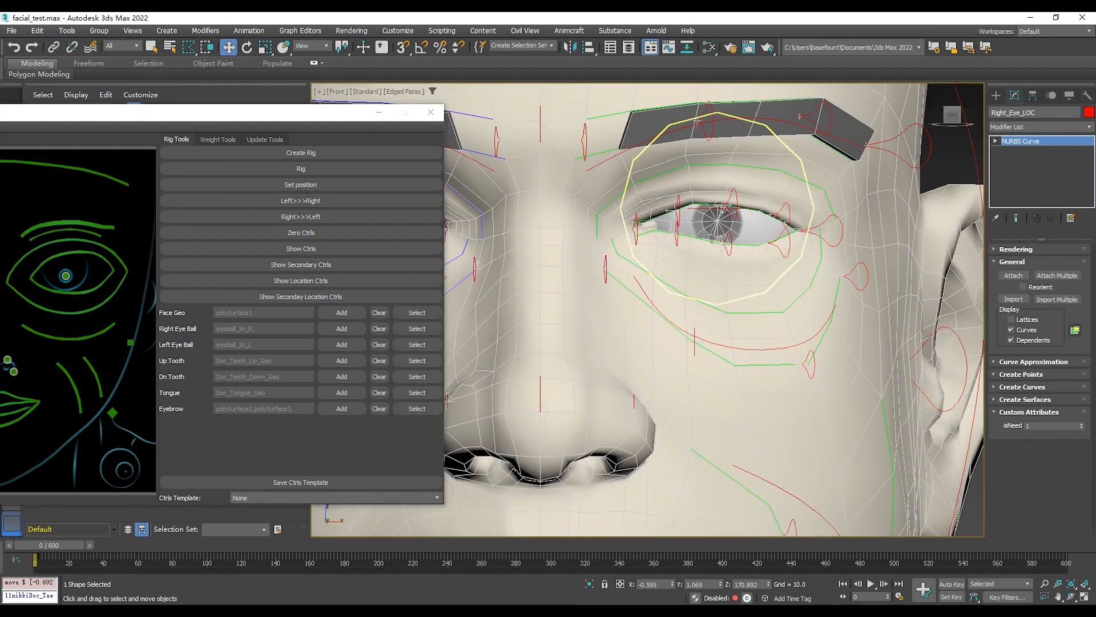
Step: Try moving the left eye control Left_Eye_LOC slightly downward, and undo the move
scroll(708, 211, down, 6)
scroll(791, 255, up, 6)
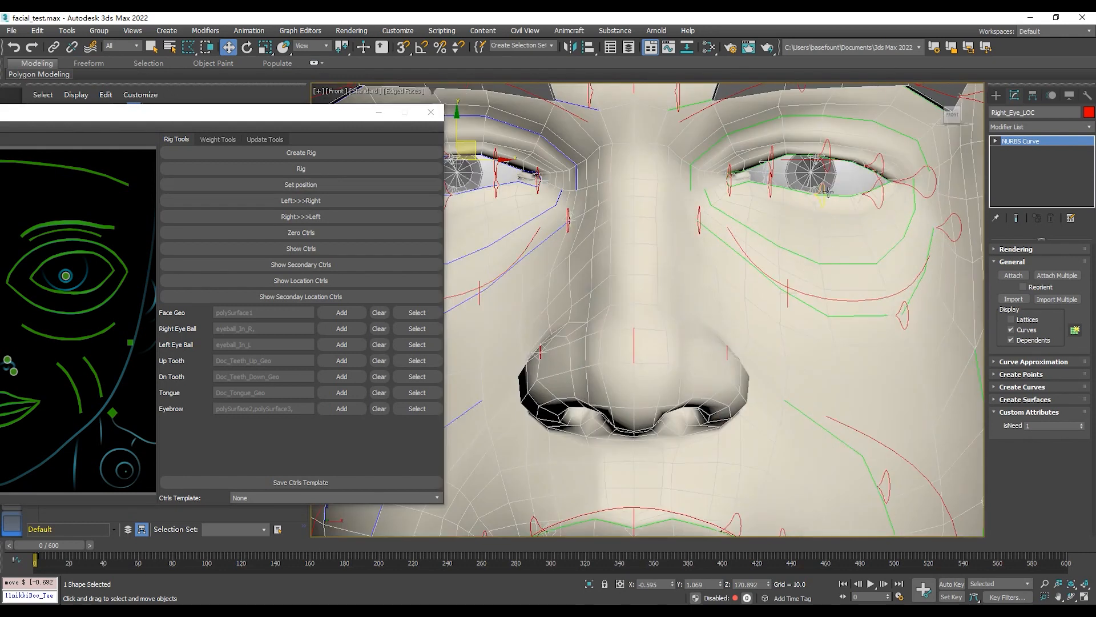
click(772, 239)
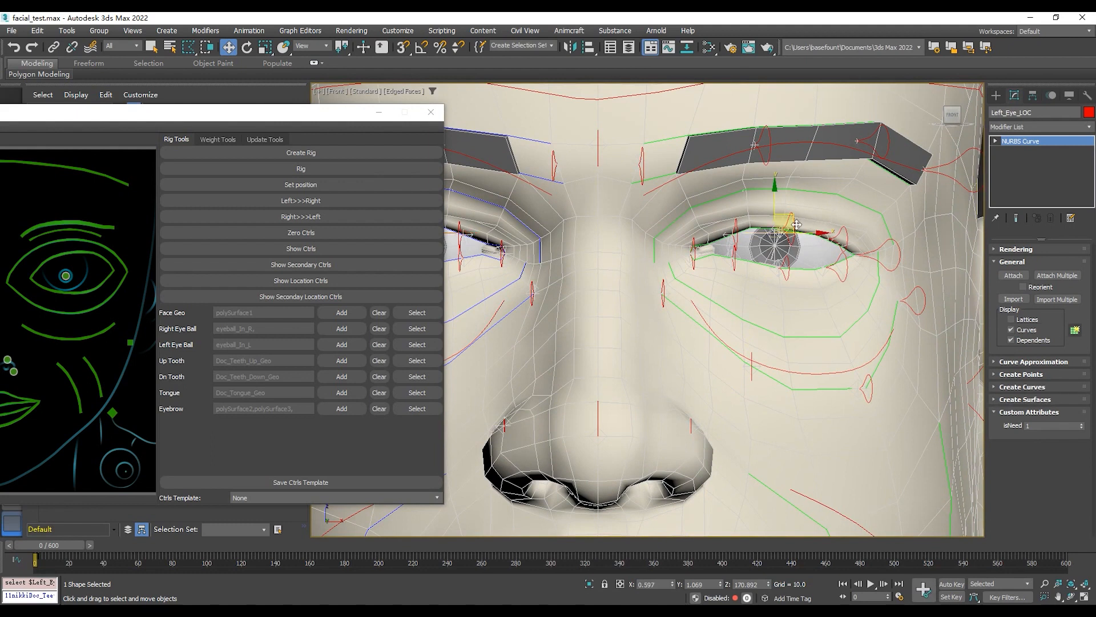
drag(797, 226, 797, 232)
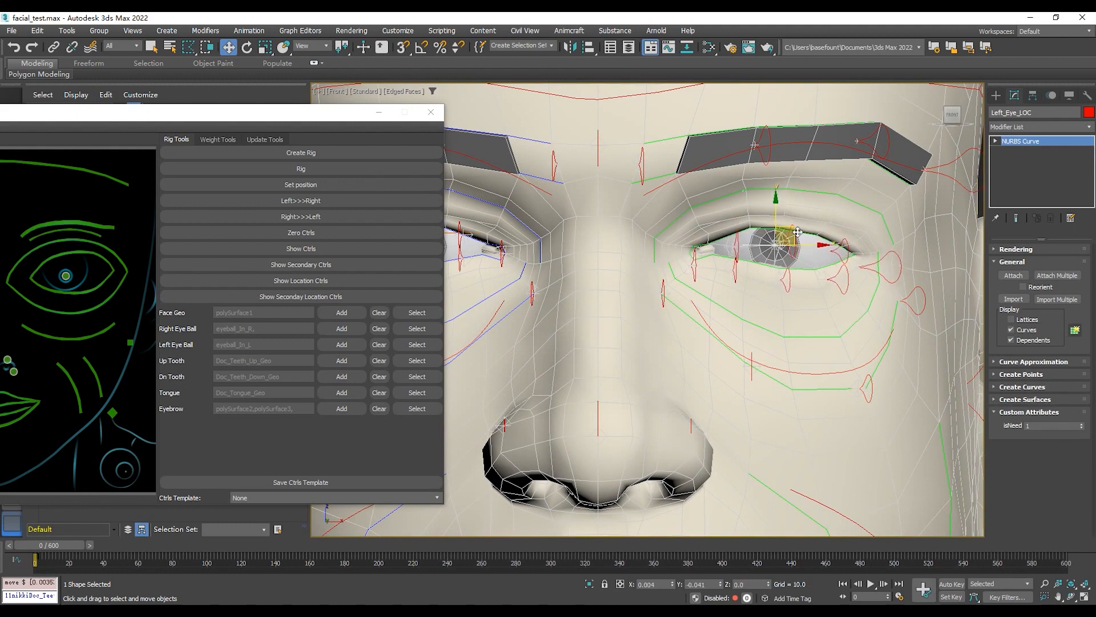
key(ctrl+z)
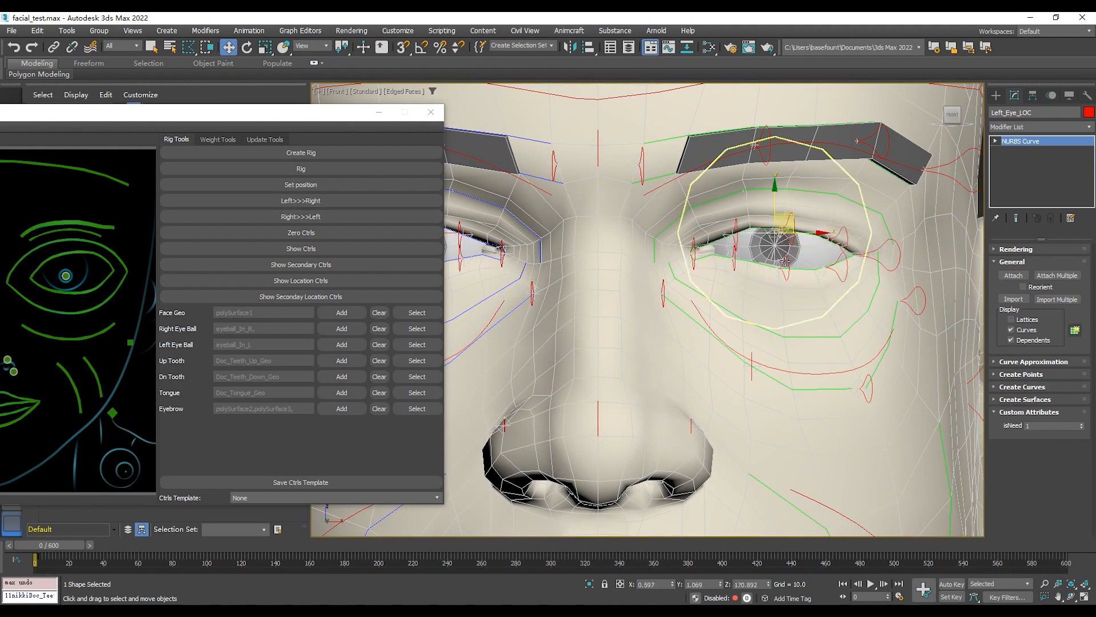
Step: Select the eye centre location point eyeCenterPoint_LocationLOC and move it slightly down to about Z 170.85
click(67, 277)
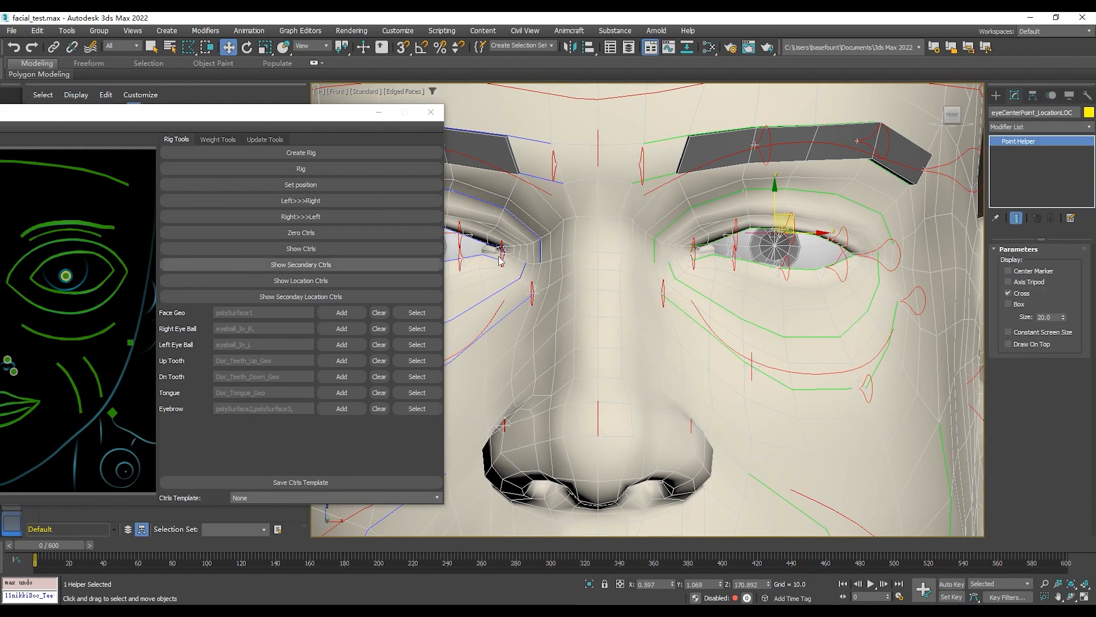
scroll(786, 227, up, 5)
drag(745, 243, 743, 265)
scroll(743, 266, down, 5)
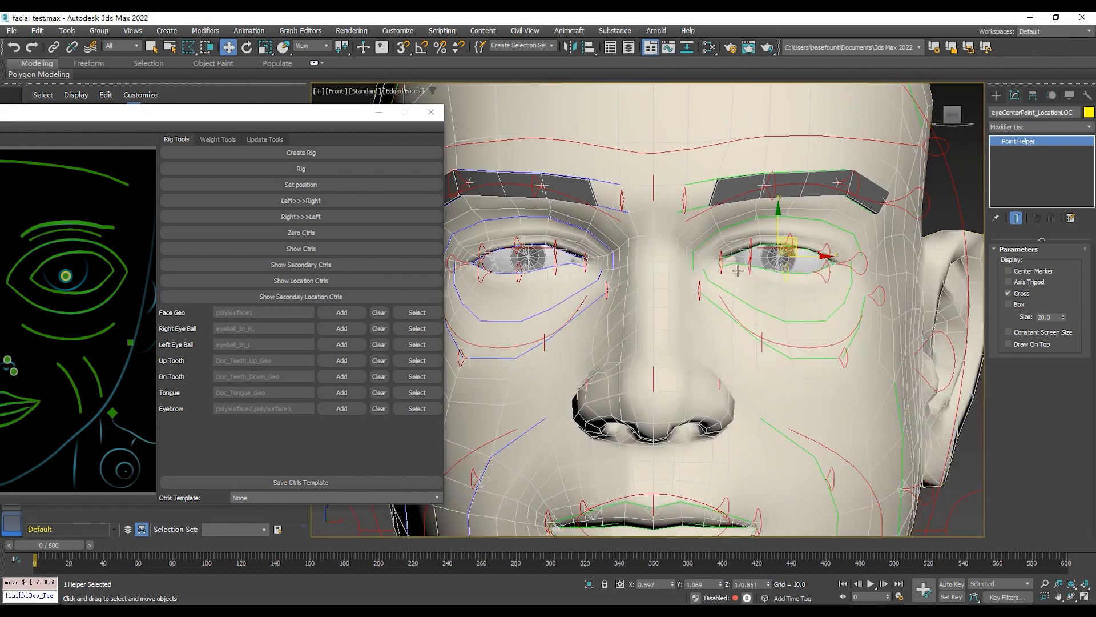
Step: Apply Set position to refit the controls to the moved eye centre location point
click(313, 186)
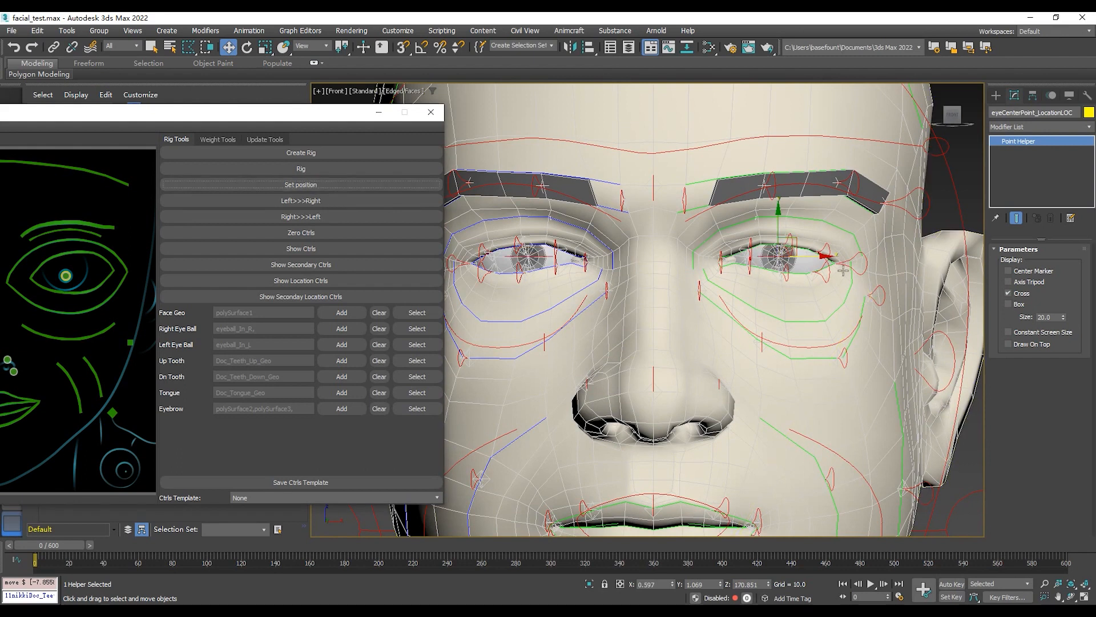
scroll(863, 276, up, 4)
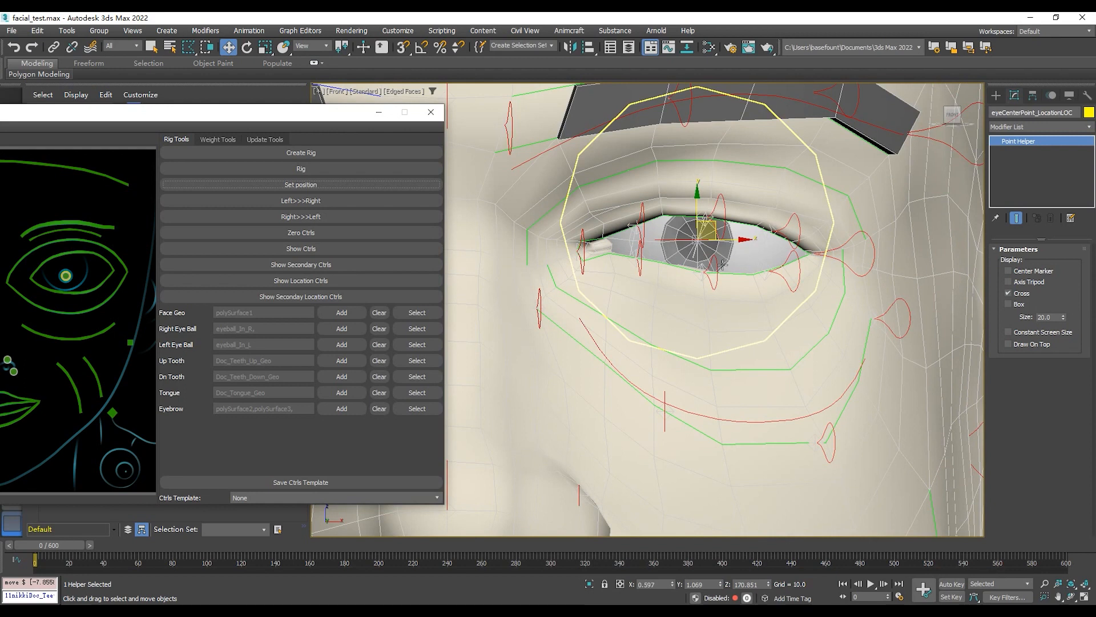
scroll(768, 265, down, 4)
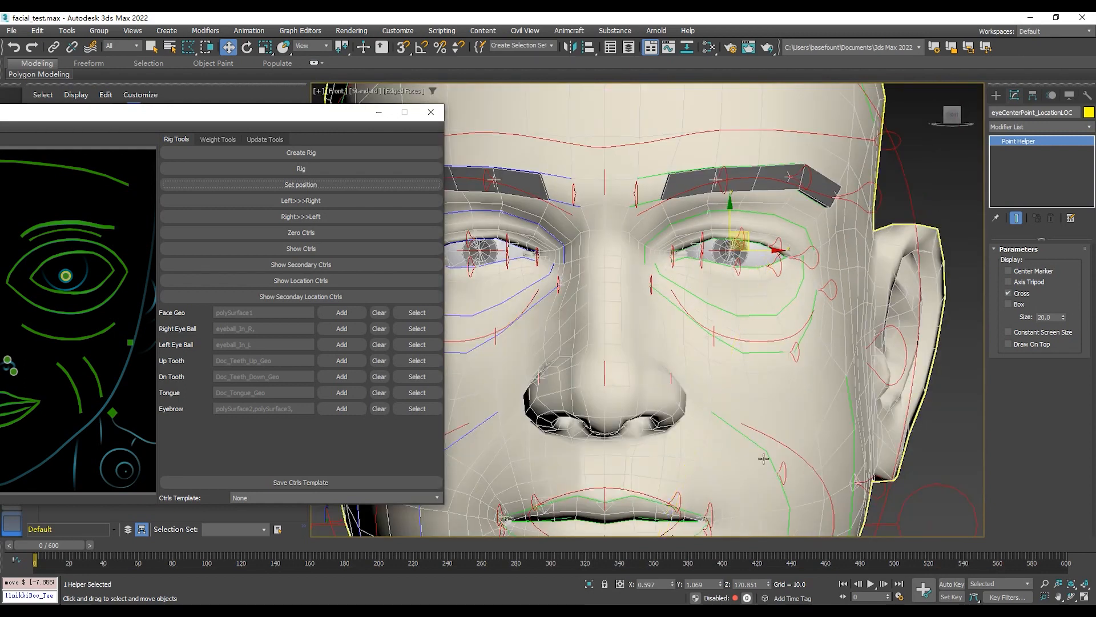
middle_drag(774, 409, 758, 295)
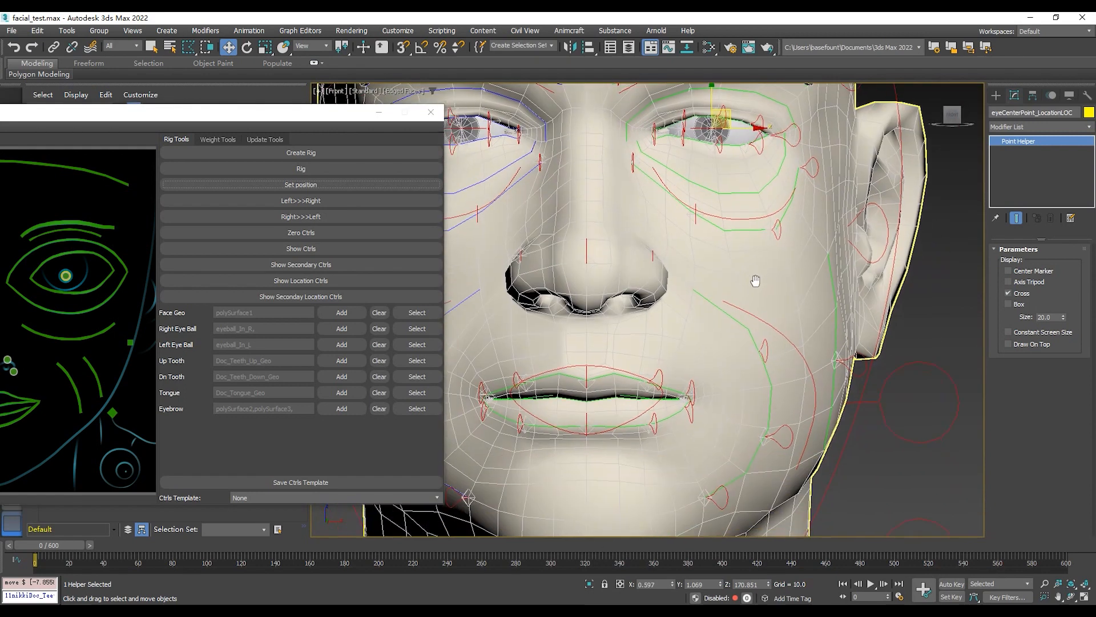
click(85, 225)
click(91, 242)
click(68, 278)
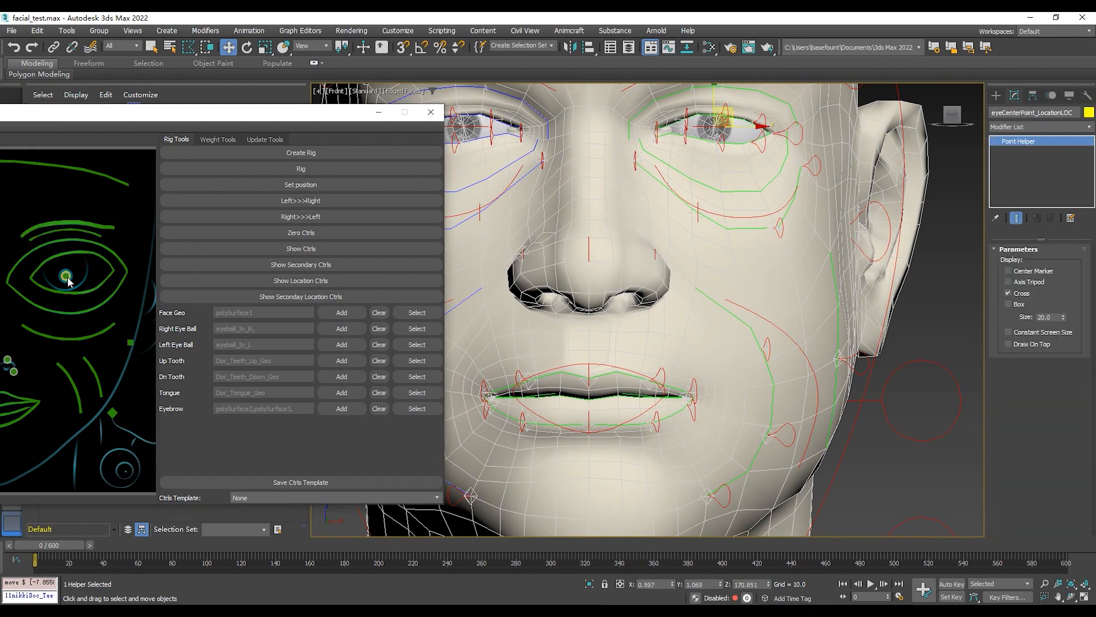
key(shift+z)
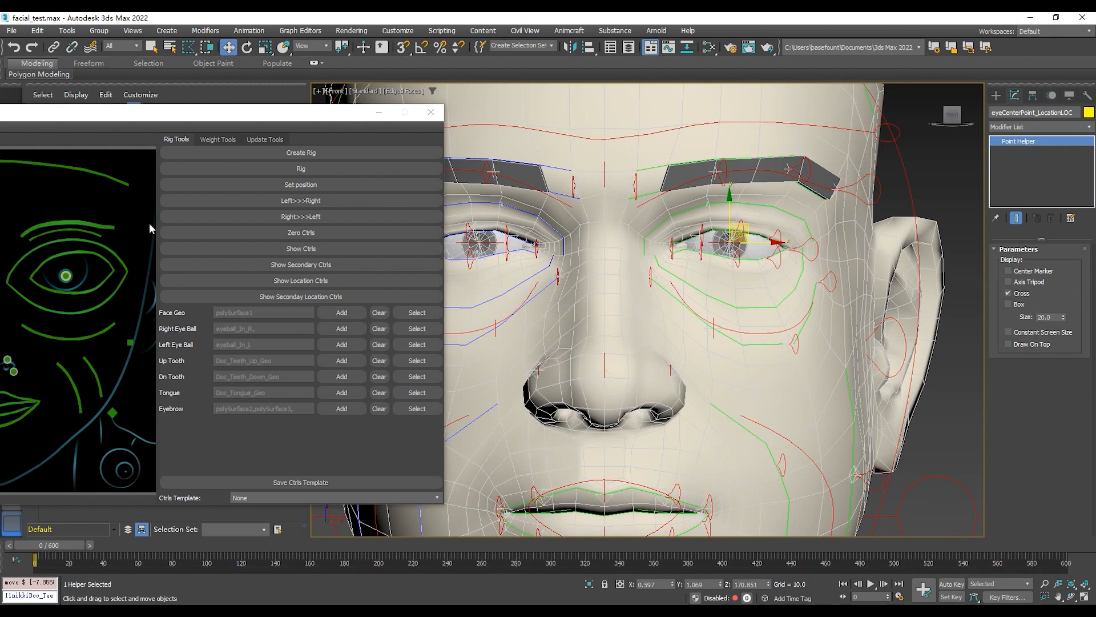
Step: Rig the face from the fitted controls, switching from the fit setup to the animation controls
click(303, 168)
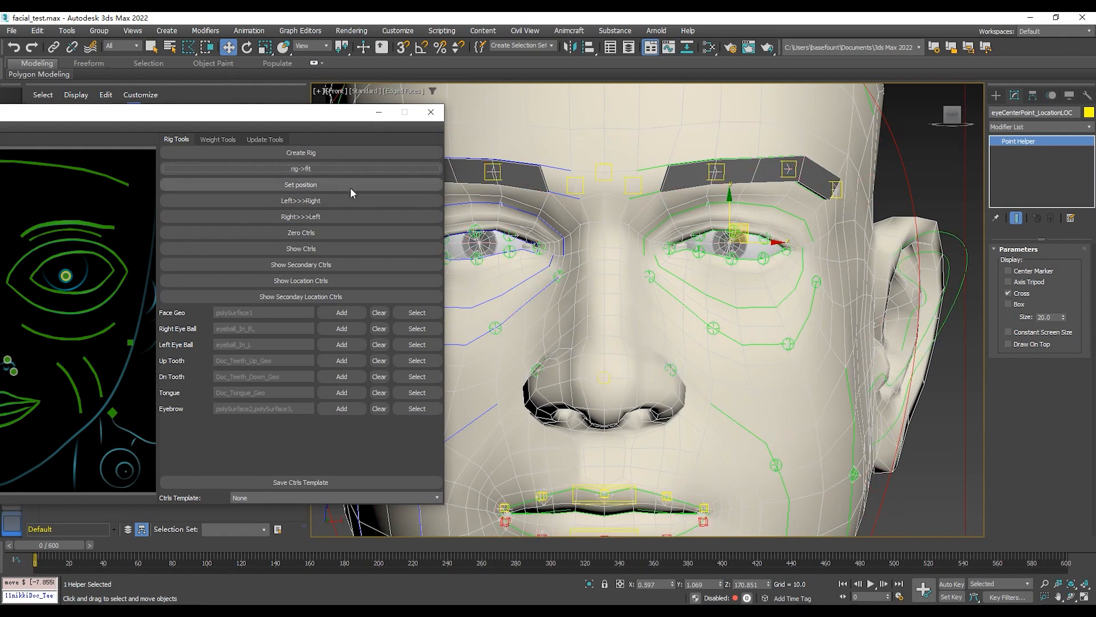
click(318, 242)
scroll(748, 251, down, 6)
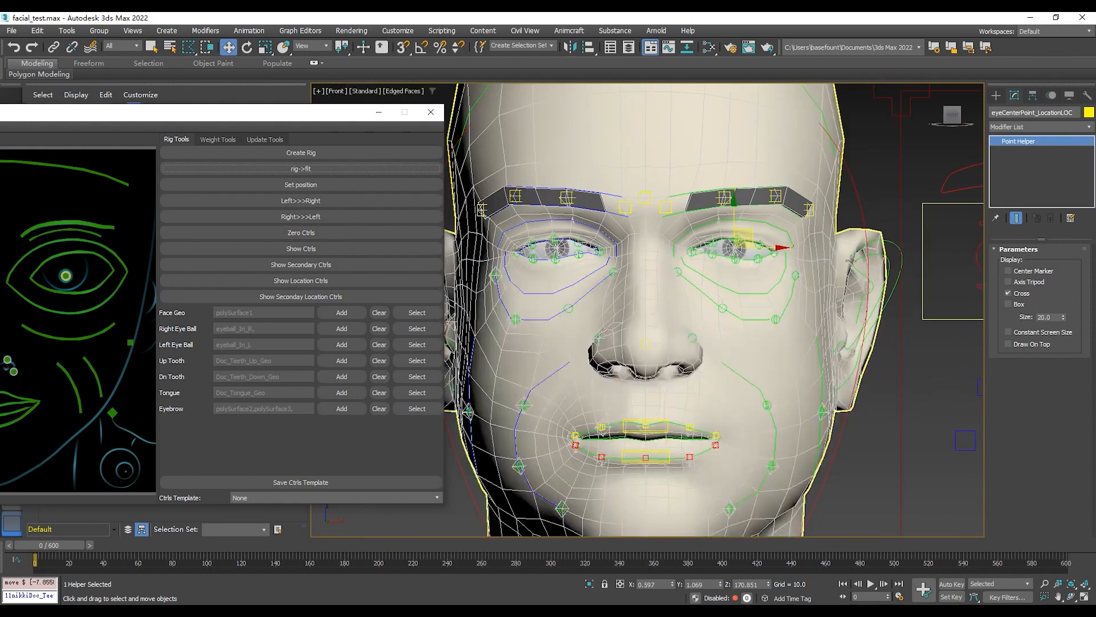
Step: Test the right brow control Animcraft_Right_Brow_Ctrl by moving it up and sideways to about X 2.33, Z 171.56, and zero the controls
scroll(879, 184, up, 1)
middle_drag(893, 183, 825, 190)
scroll(814, 237, up, 2)
click(813, 237)
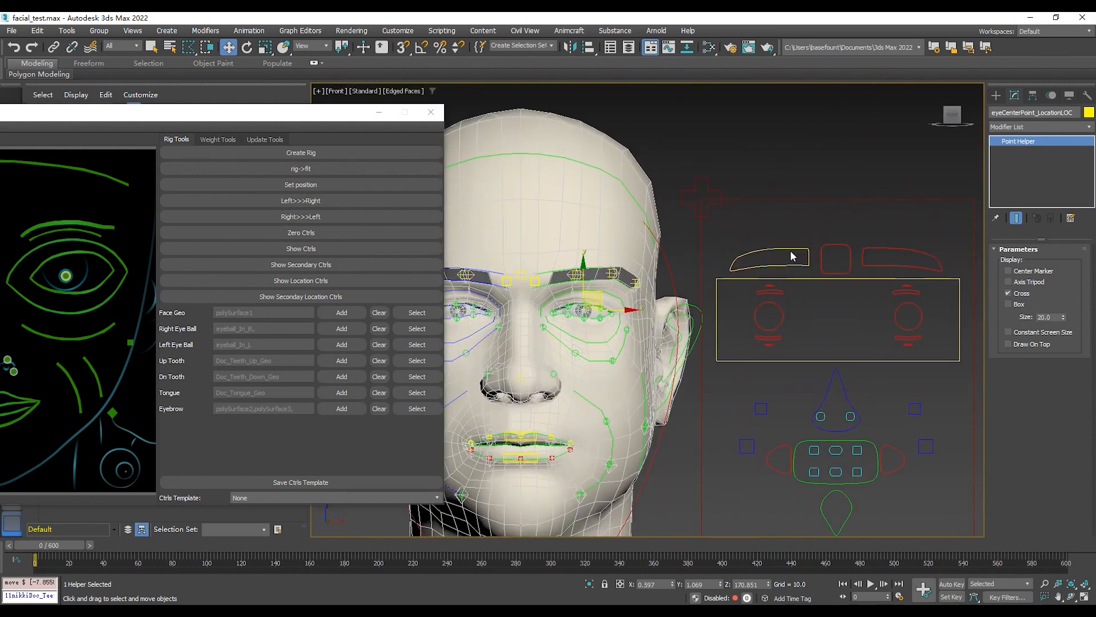
drag(801, 242, 785, 176)
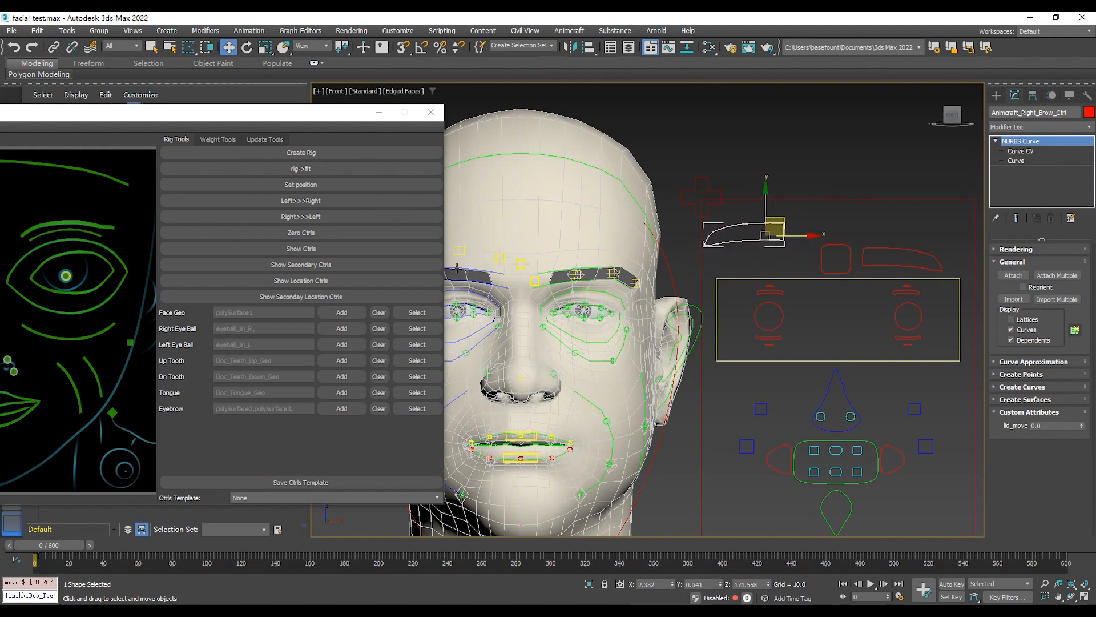
click(320, 232)
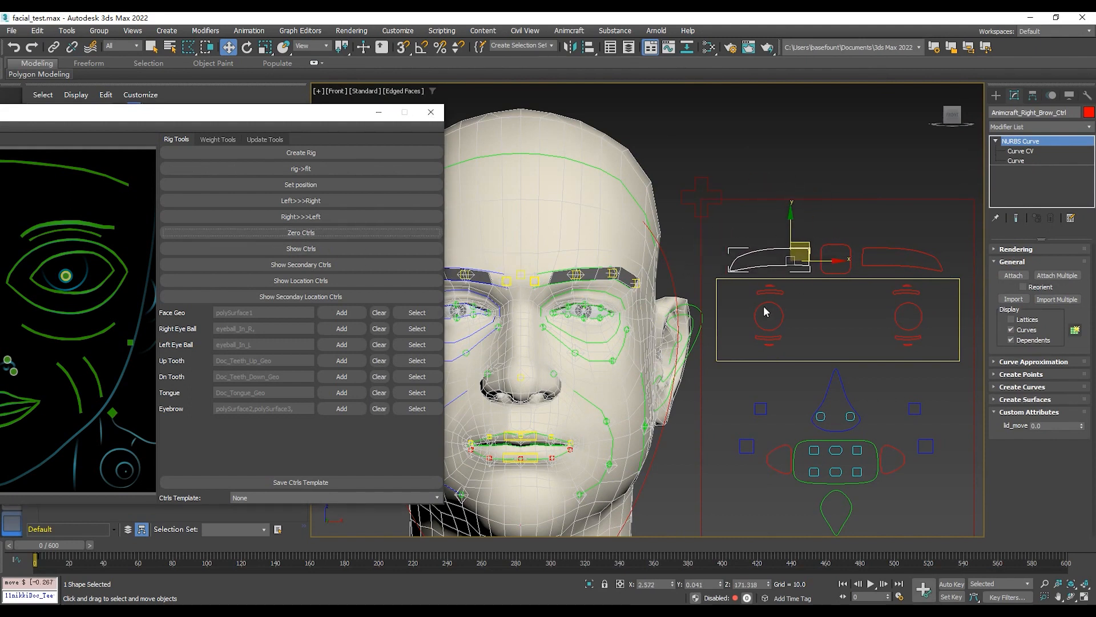
Step: Toggle the face between its fit and rig states several times, ending in the fit state for adjusting control positions
click(302, 168)
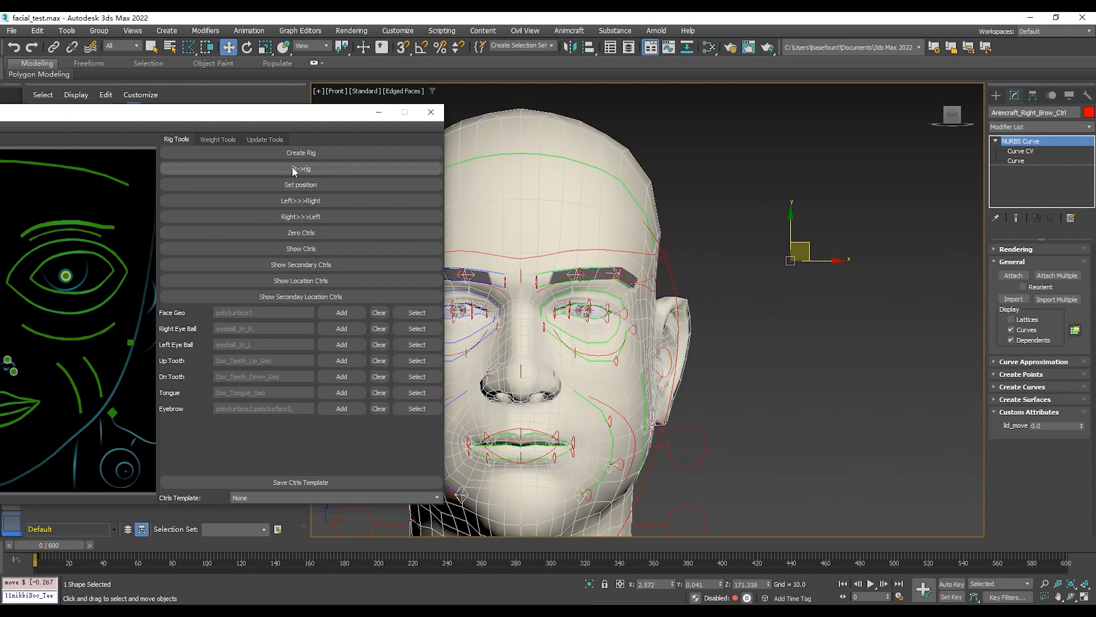
click(328, 169)
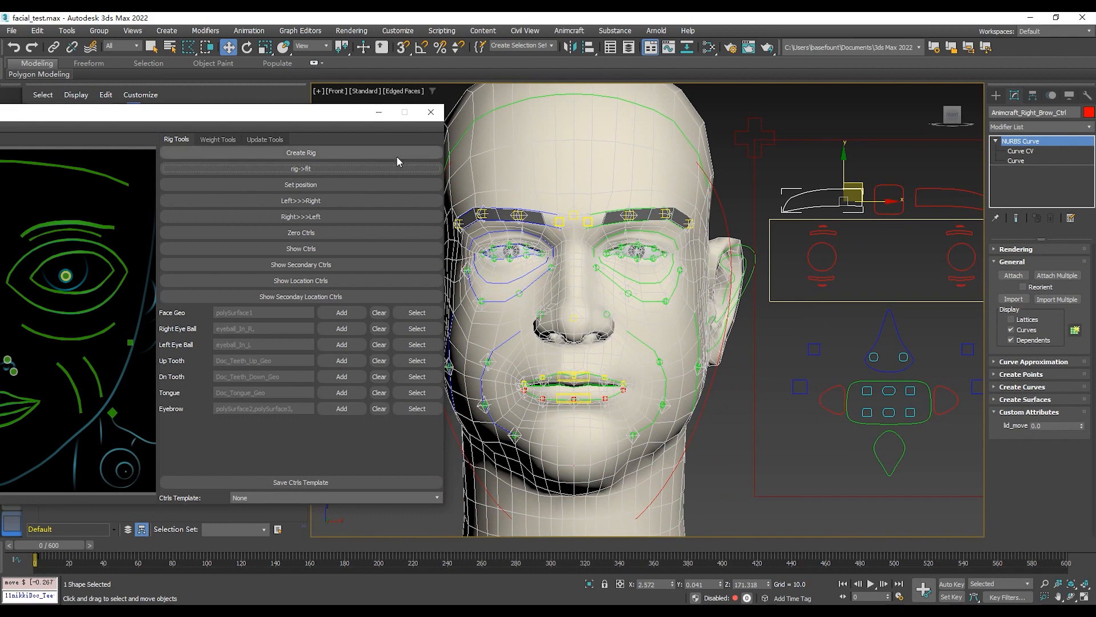
click(306, 169)
click(306, 169)
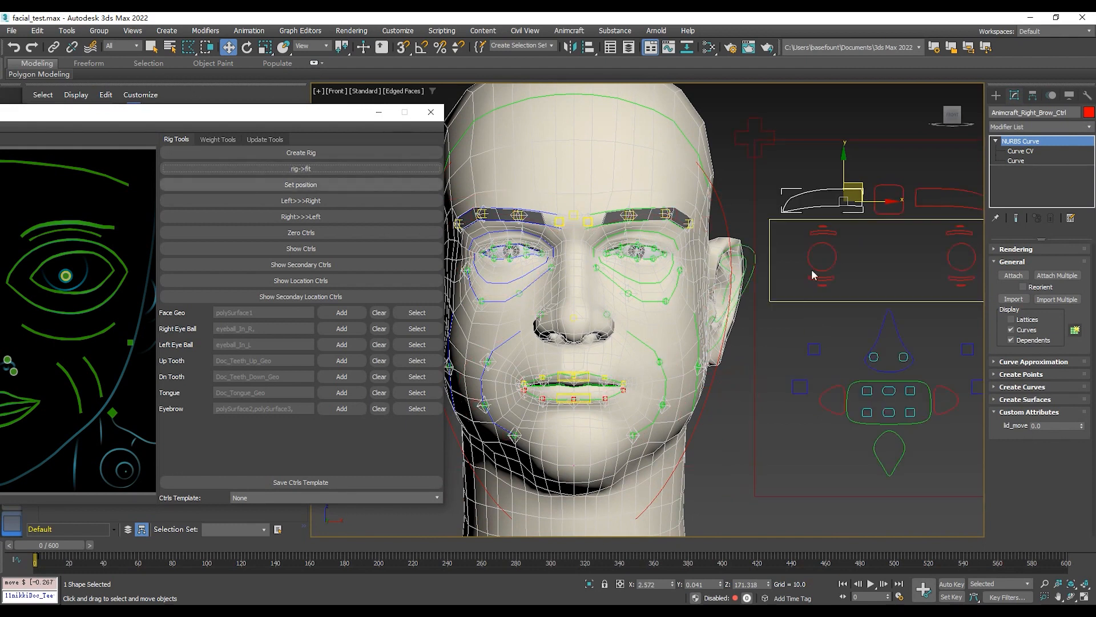
click(306, 169)
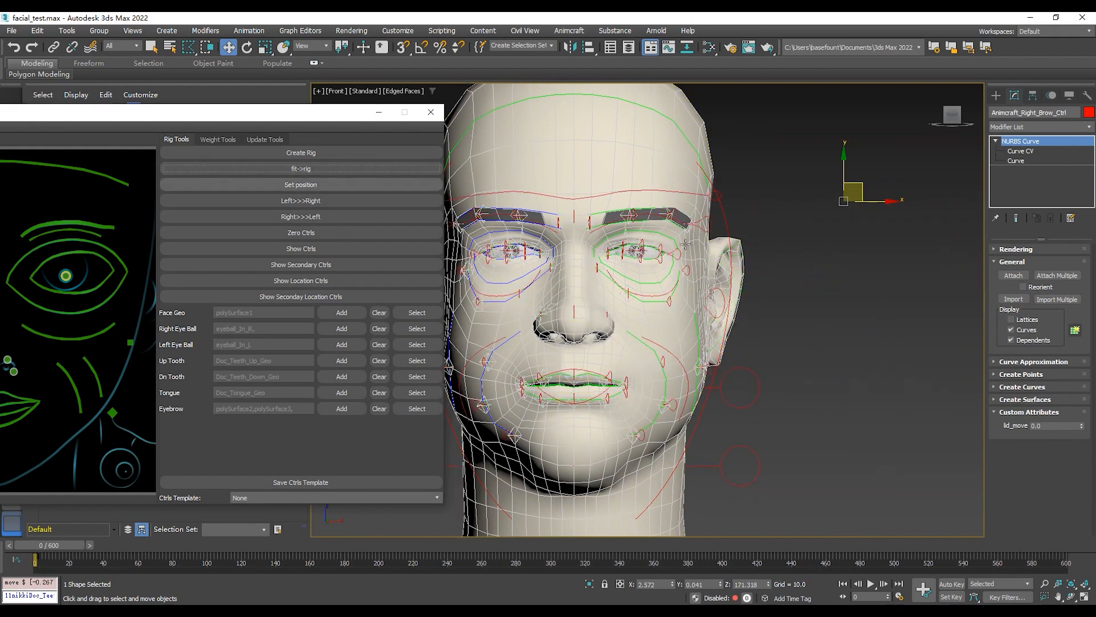
scroll(769, 313, up, 5)
middle_drag(758, 261, 682, 288)
scroll(784, 254, down, 5)
scroll(627, 301, up, 3)
middle_drag(809, 269, 780, 336)
middle_drag(775, 219, 750, 269)
middle_drag(629, 298, 686, 217)
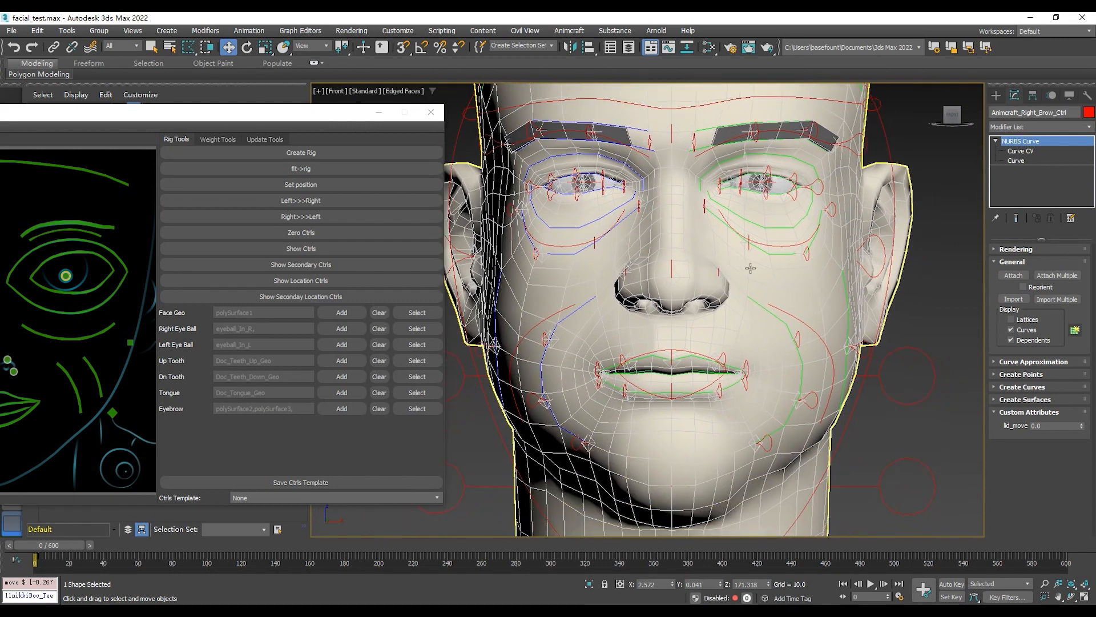